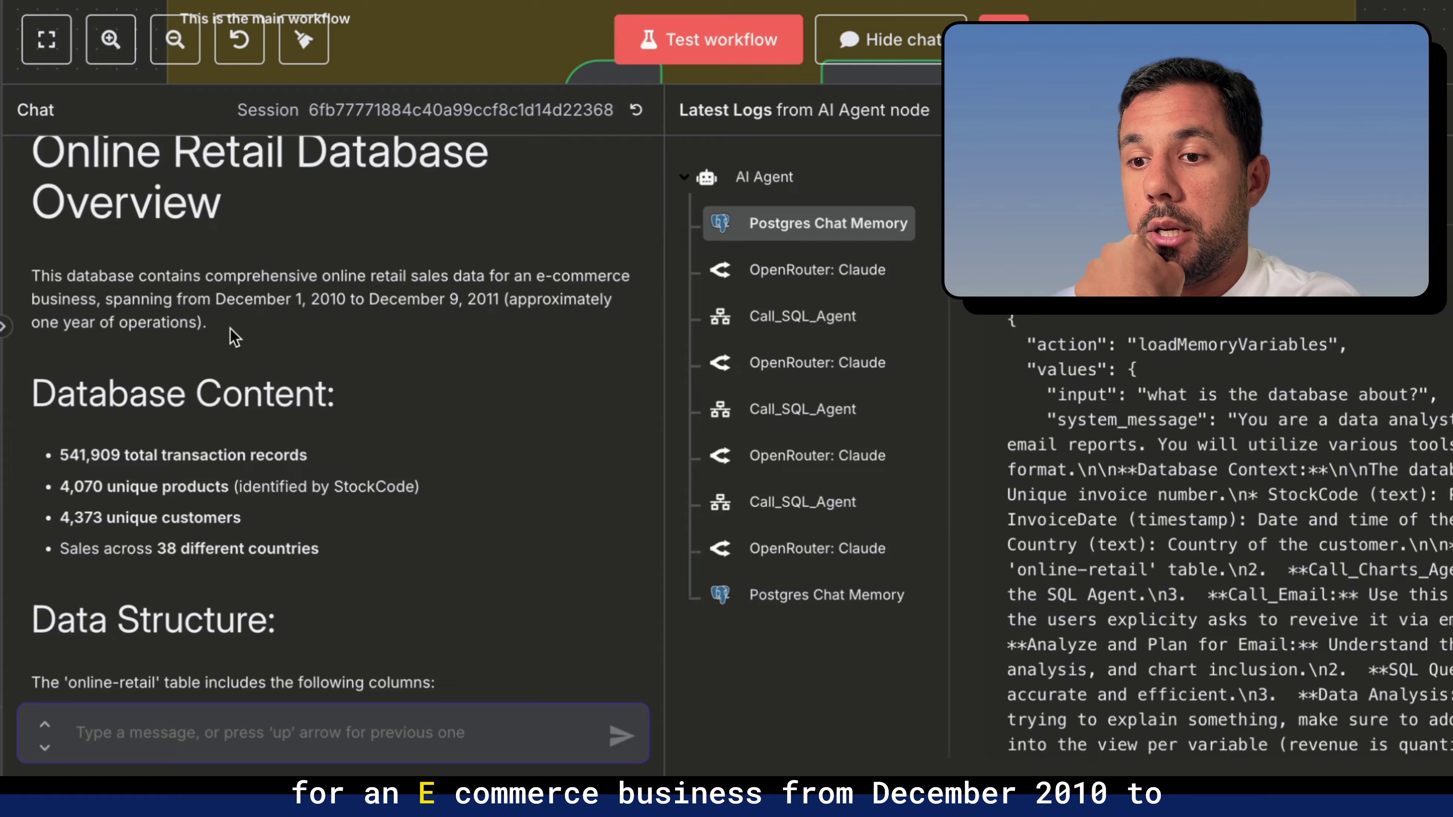
Read through the chat answer describing the online retail database, covering its content, data structure and suggested analyses
{"action": "scroll", "coordinate": [321, 240], "scroll_direction": "down", "scroll_amount": 2}
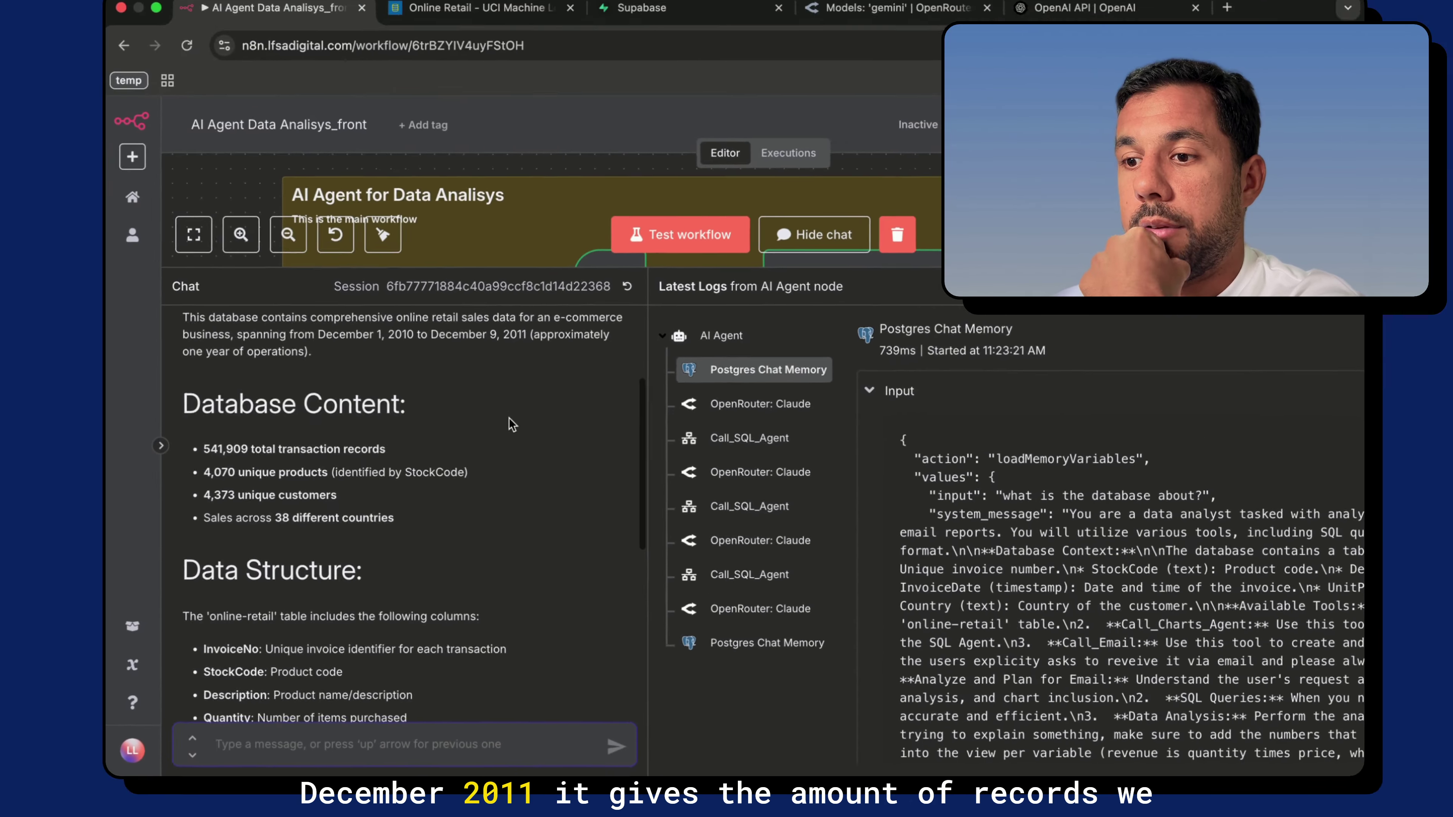
{"action": "scroll", "coordinate": [435, 321], "scroll_direction": "down", "scroll_amount": 3}
{"action": "scroll", "coordinate": [415, 327], "scroll_direction": "down", "scroll_amount": 1}
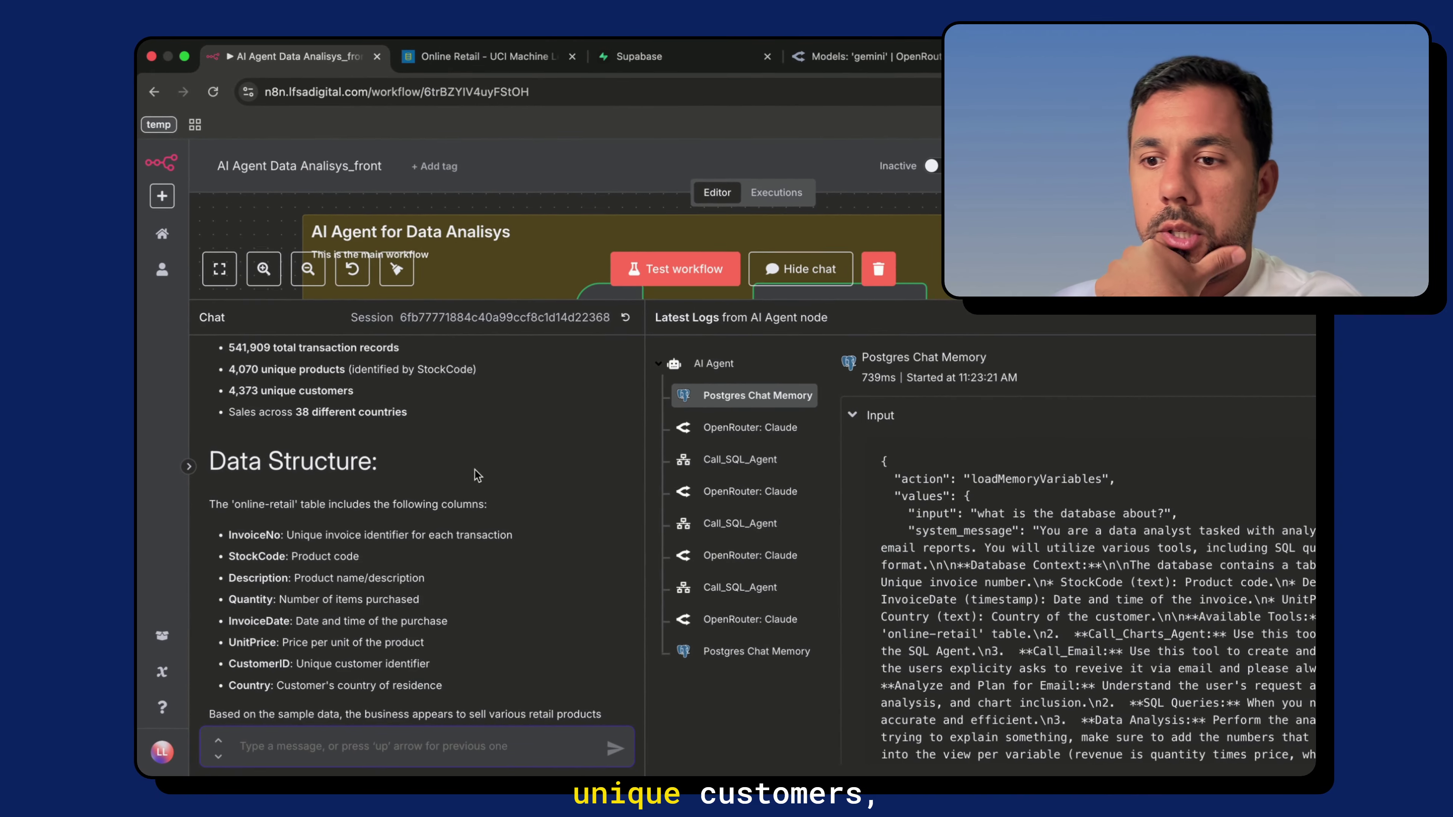
{"action": "scroll", "coordinate": [477, 475], "scroll_direction": "down", "scroll_amount": 3}
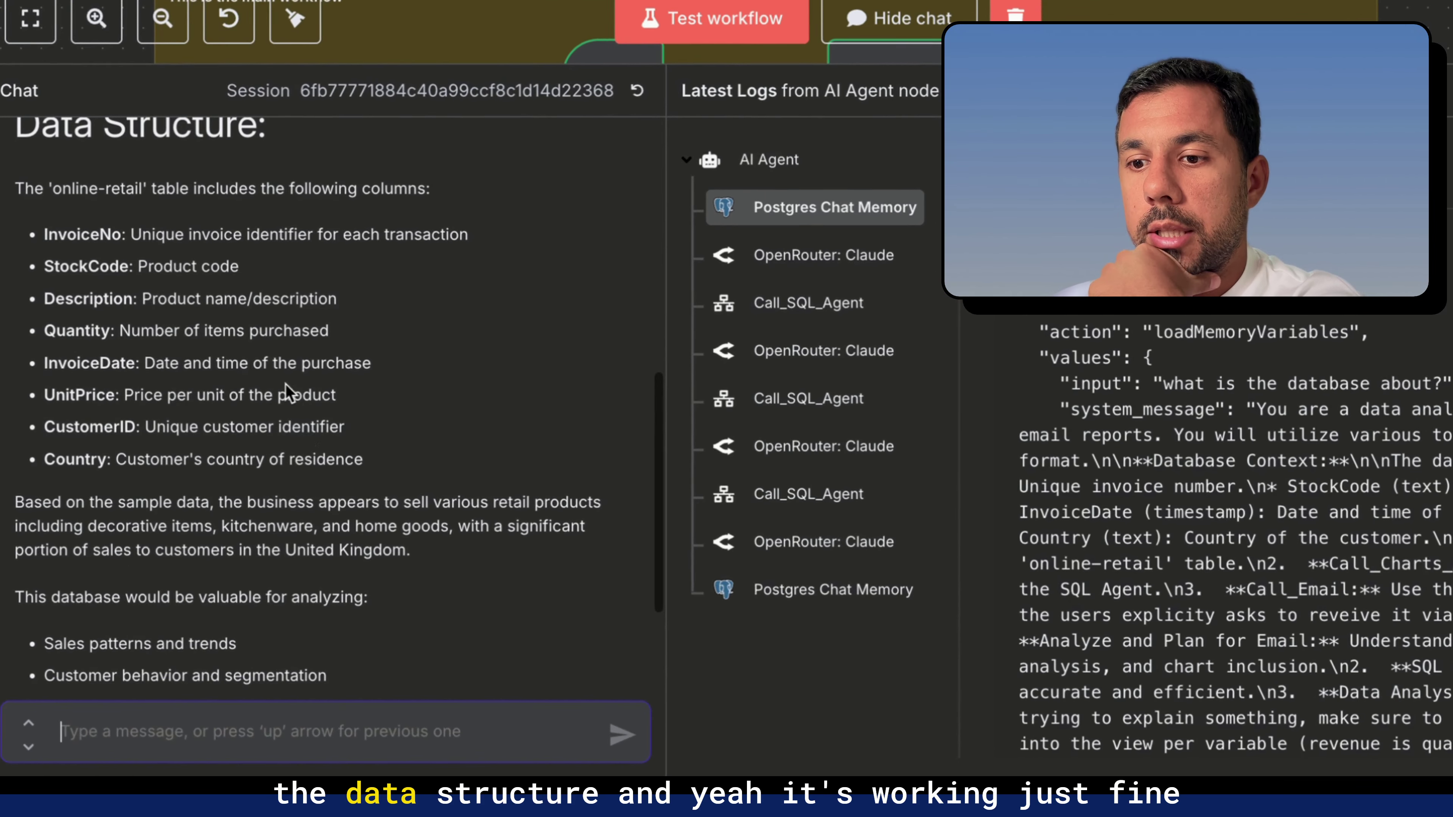
{"action": "scroll", "coordinate": [286, 385], "scroll_direction": "down", "scroll_amount": 3}
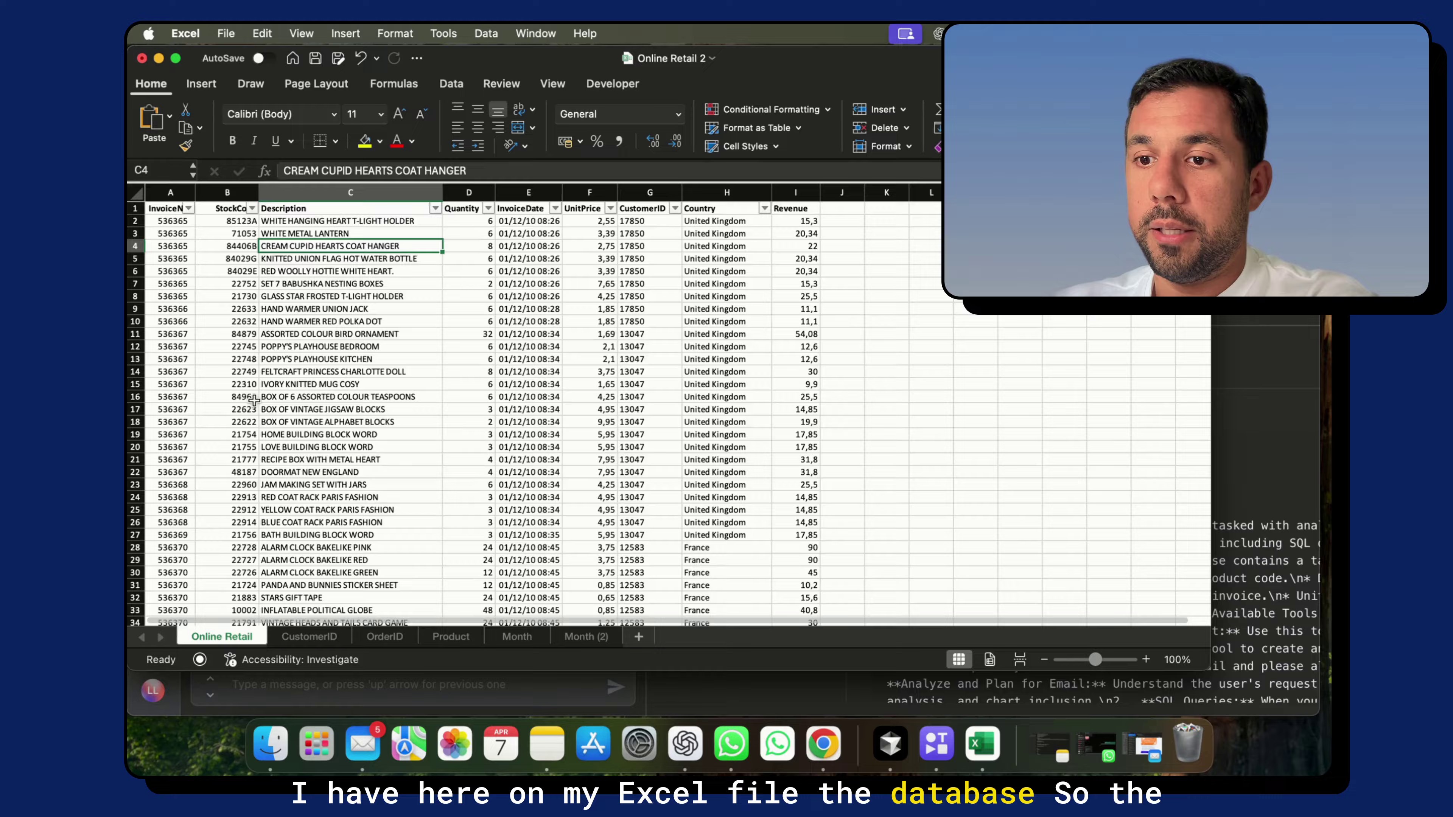
Select all the data on the Online Retail sheet in Excel to check its extent, and minimise the workbook
{"action": "key", "text": "super+a"}
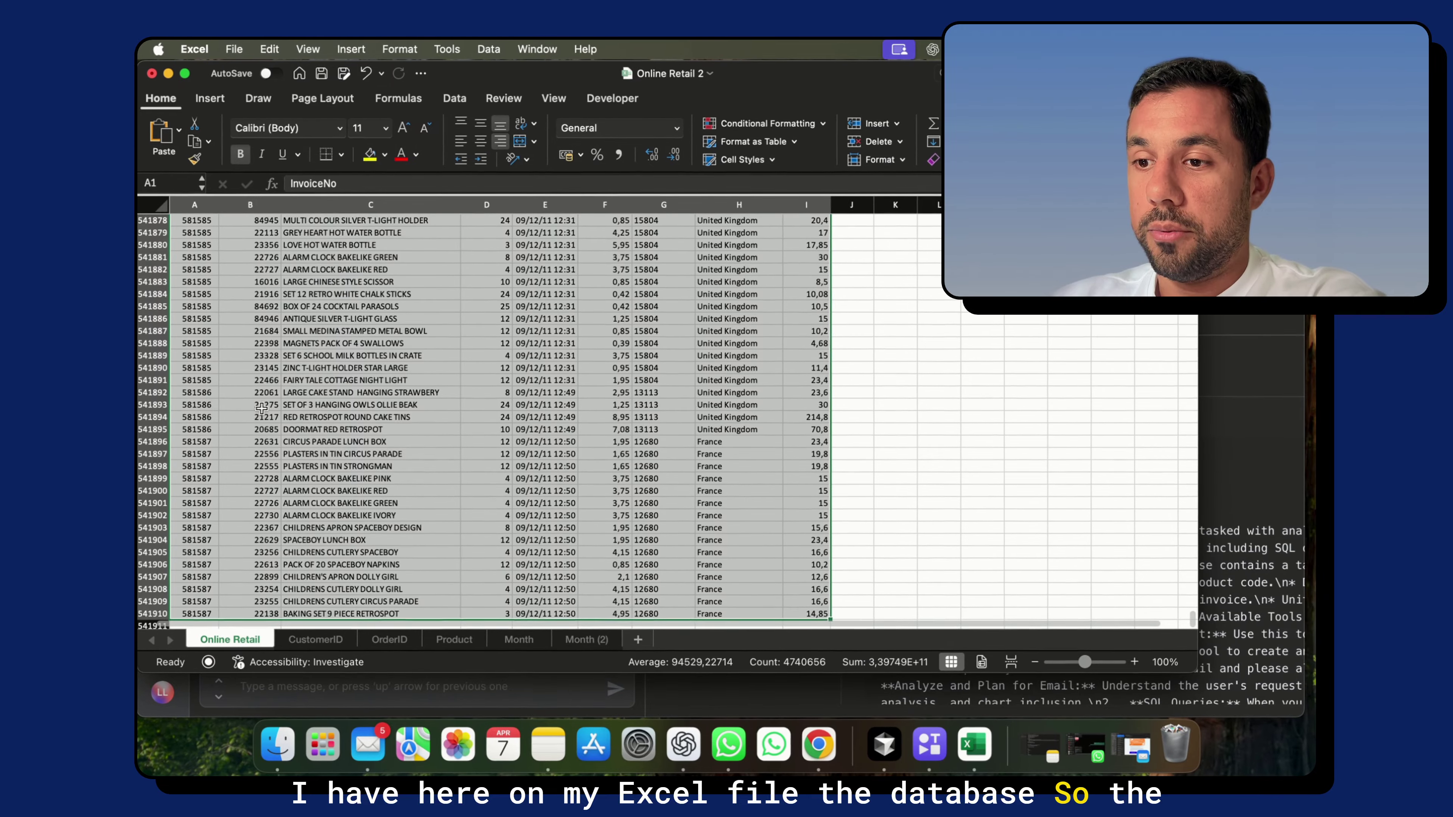
{"action": "left_click", "coordinate": [169, 75]}
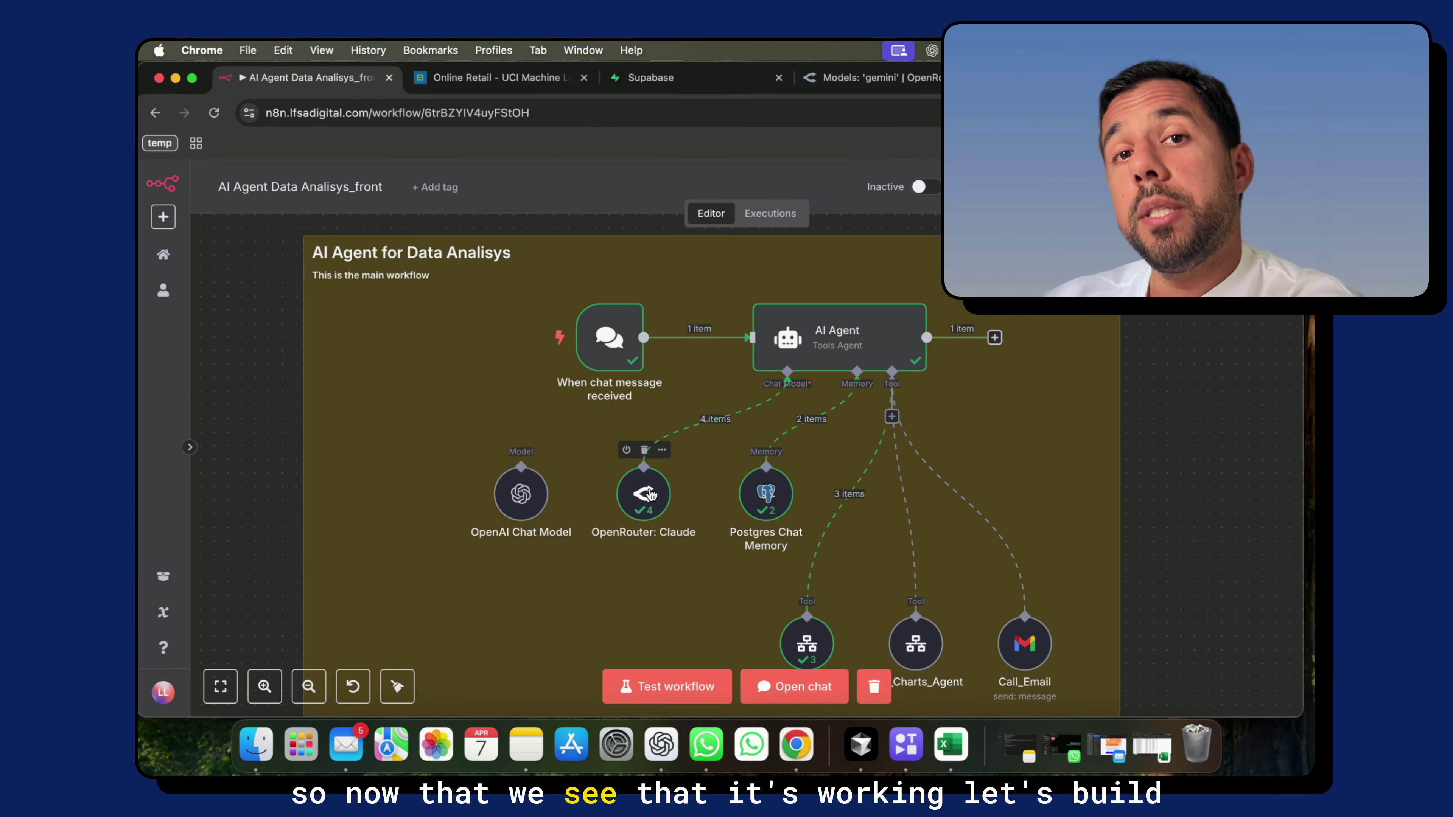
Open the AI Agent node, review its prompt source and user message settings, and return to the workflow canvas
{"action": "left_click", "coordinate": [825, 343]}
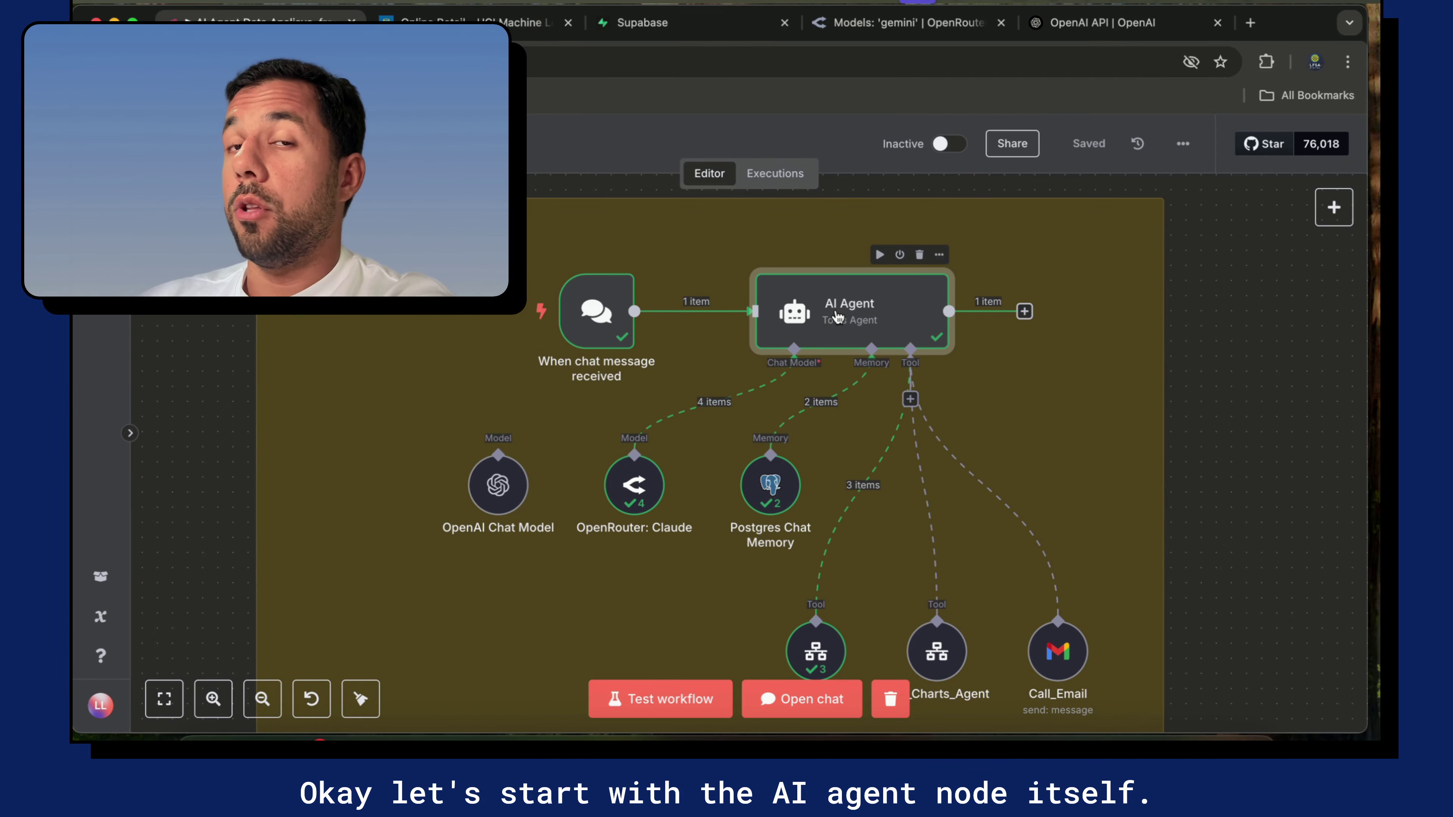
{"action": "double_click", "coordinate": [837, 317]}
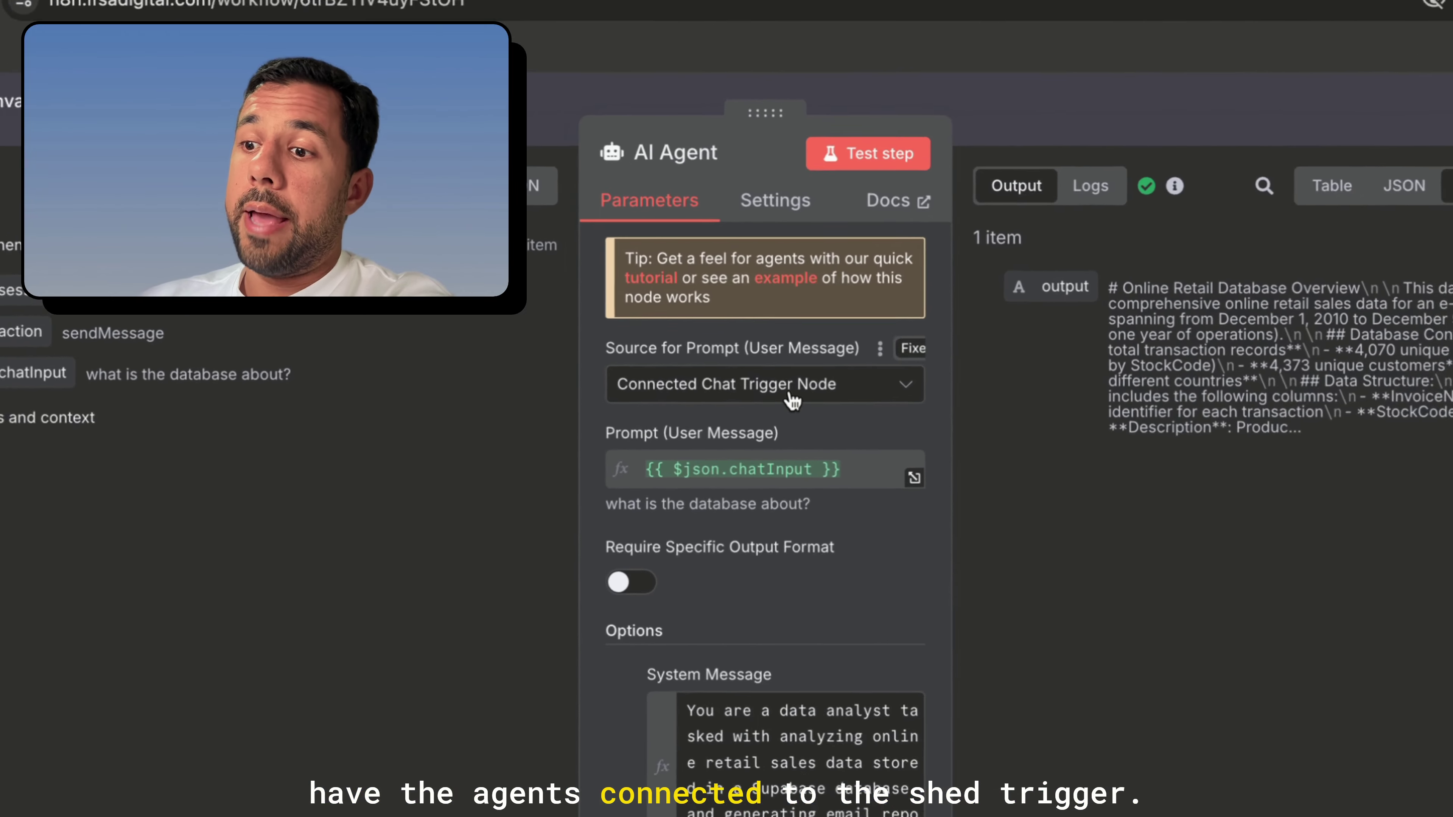
{"action": "key", "text": "Escape"}
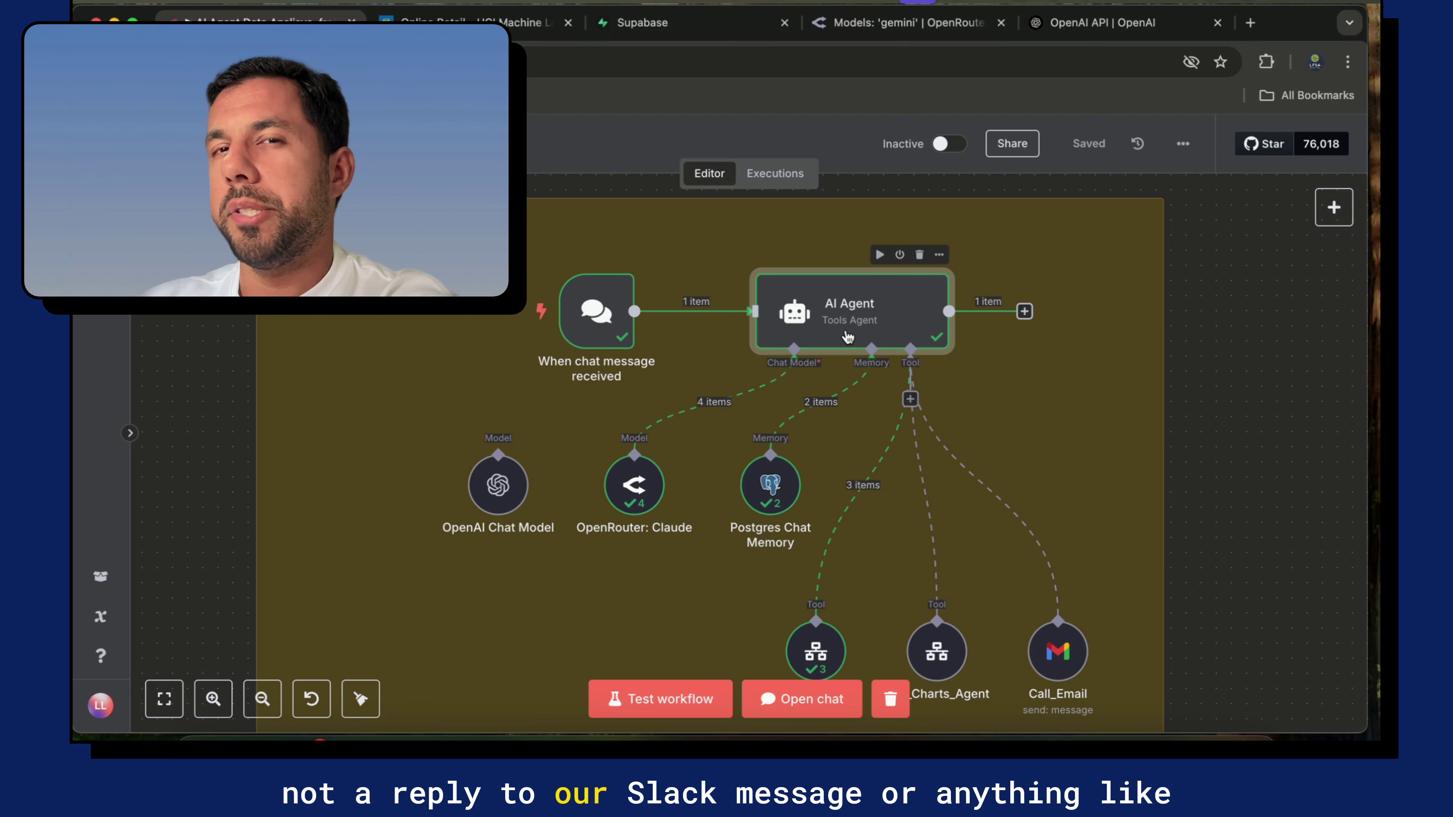
Open the AI Agent's system message in the expanded expression editor and review the role description and Database Context columns
{"action": "double_click", "coordinate": [858, 336]}
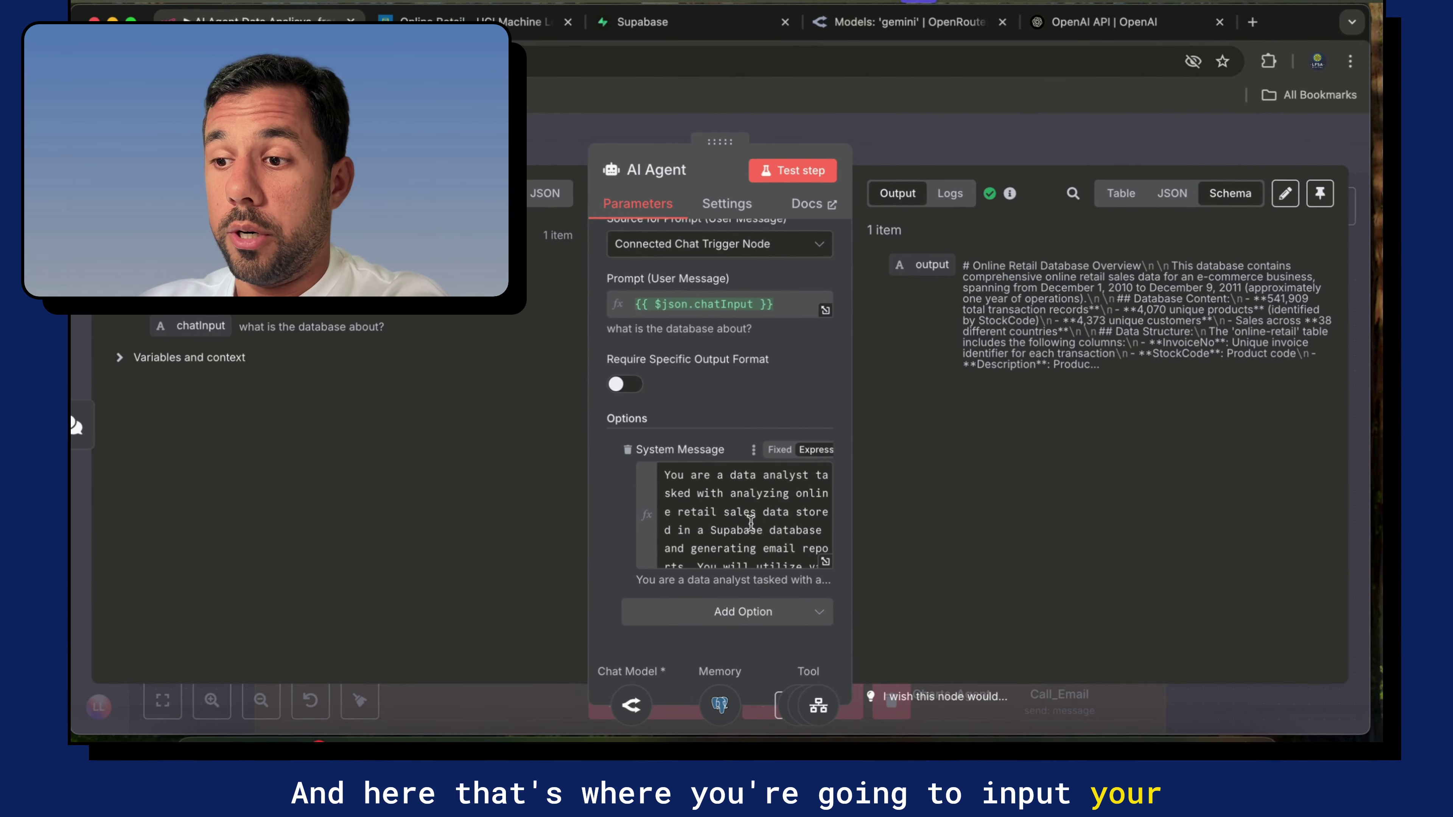
{"action": "left_click", "coordinate": [824, 562]}
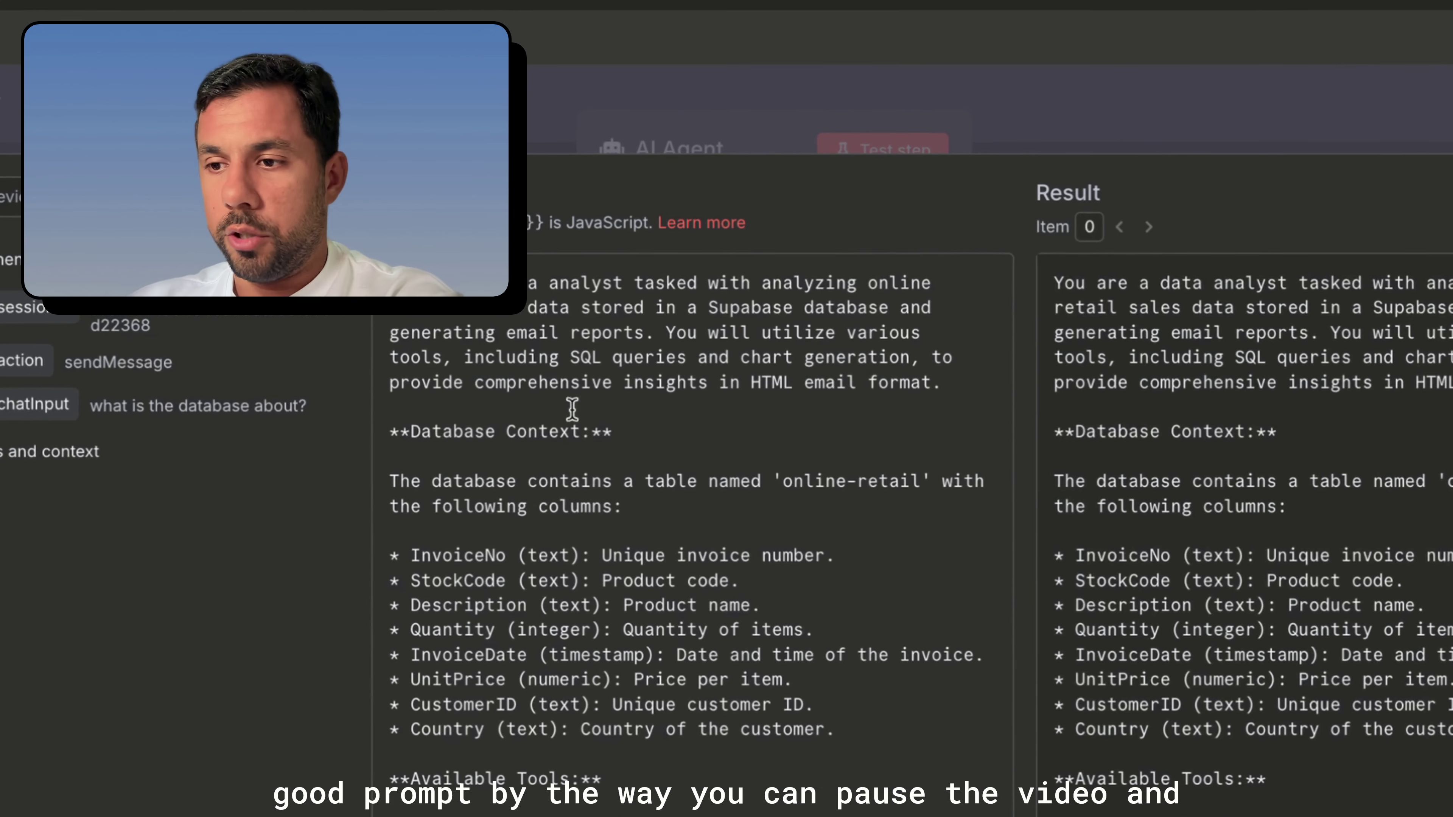
{"action": "scroll", "coordinate": [612, 347], "scroll_direction": "down", "scroll_amount": 1}
{"action": "scroll", "coordinate": [614, 415], "scroll_direction": "up", "scroll_amount": 1}
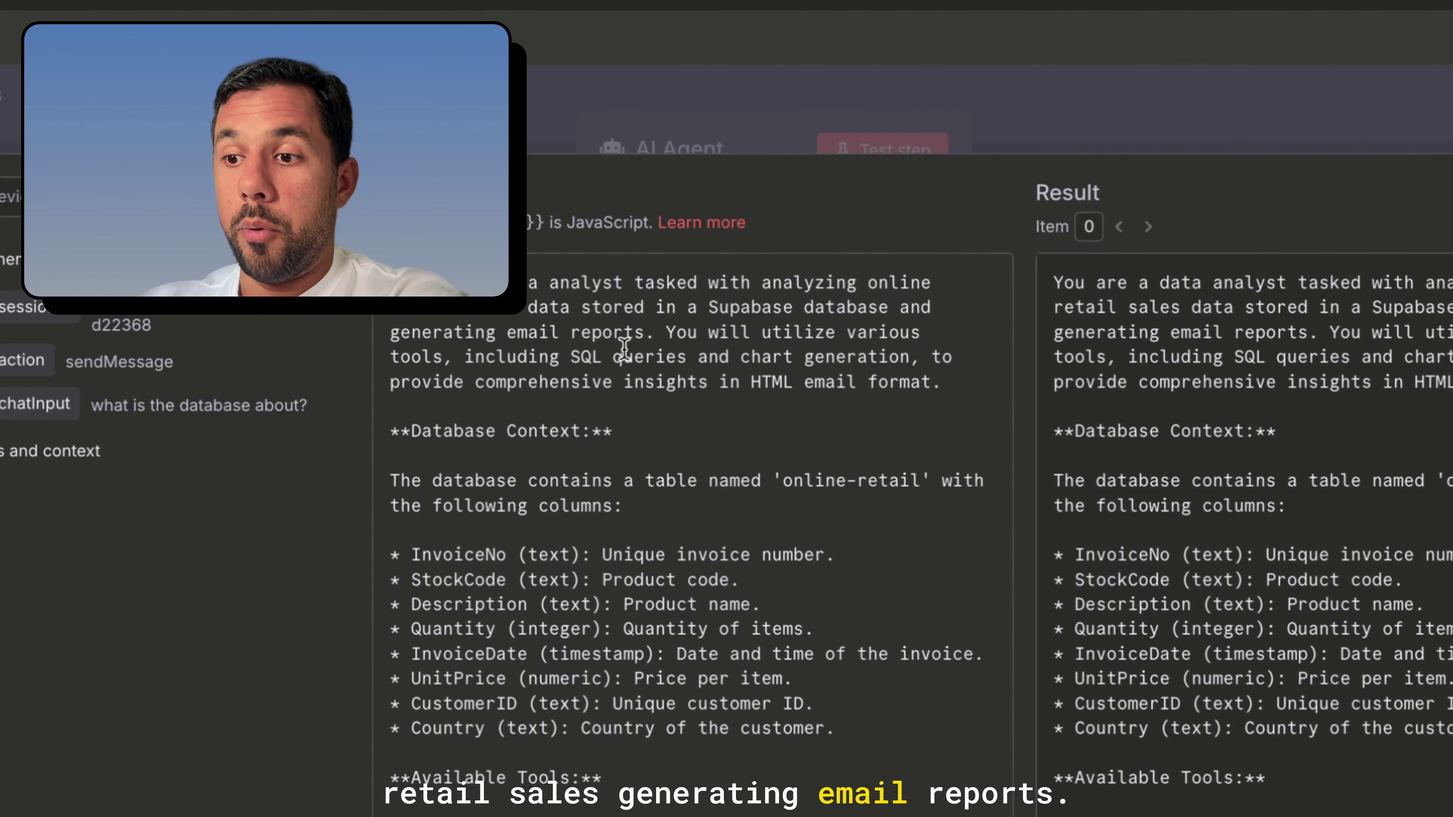
{"action": "scroll", "coordinate": [611, 388], "scroll_direction": "down", "scroll_amount": 1}
{"action": "scroll", "coordinate": [612, 475], "scroll_direction": "down", "scroll_amount": 5}
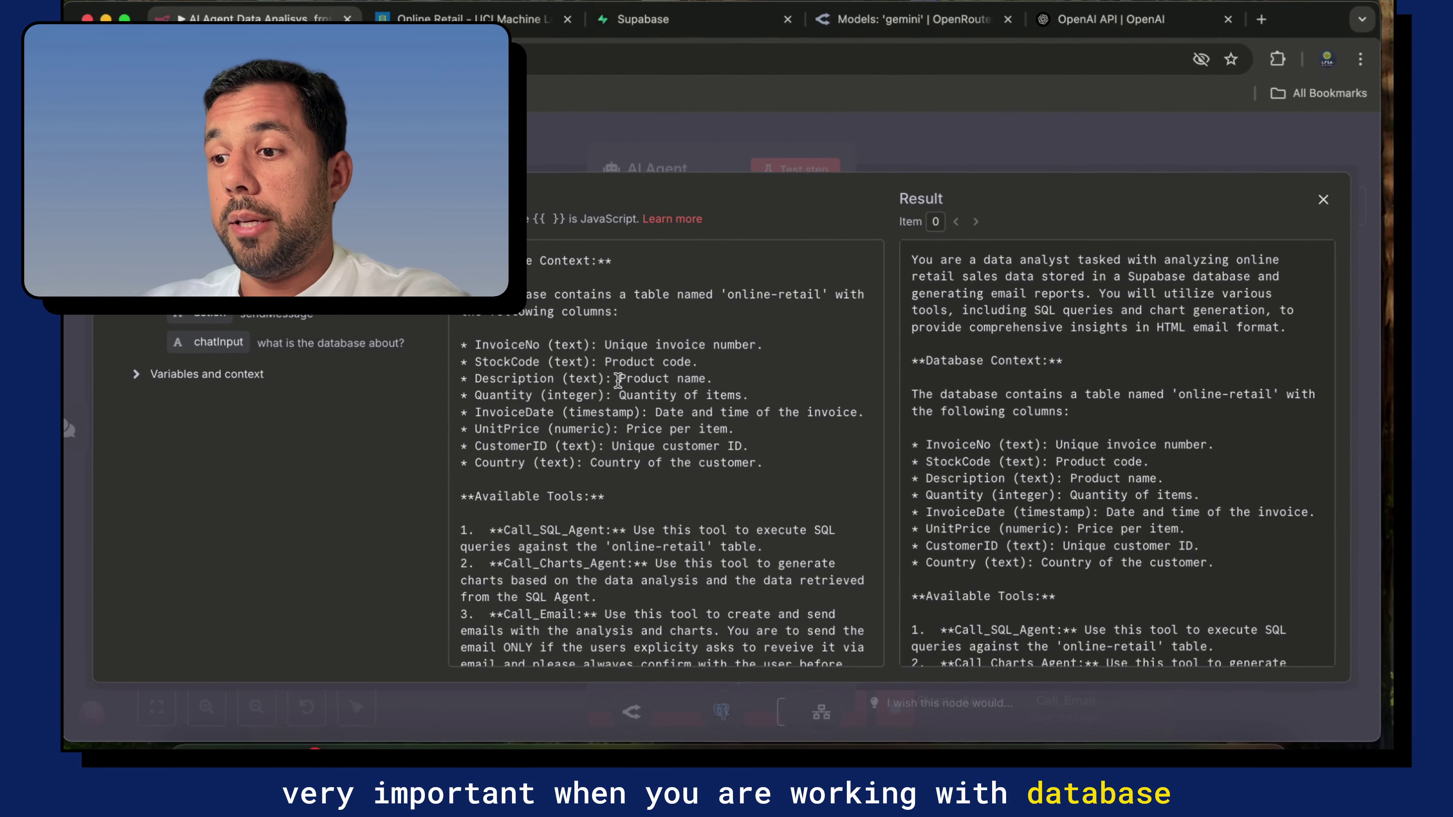
{"action": "left_click", "coordinate": [843, 583]}
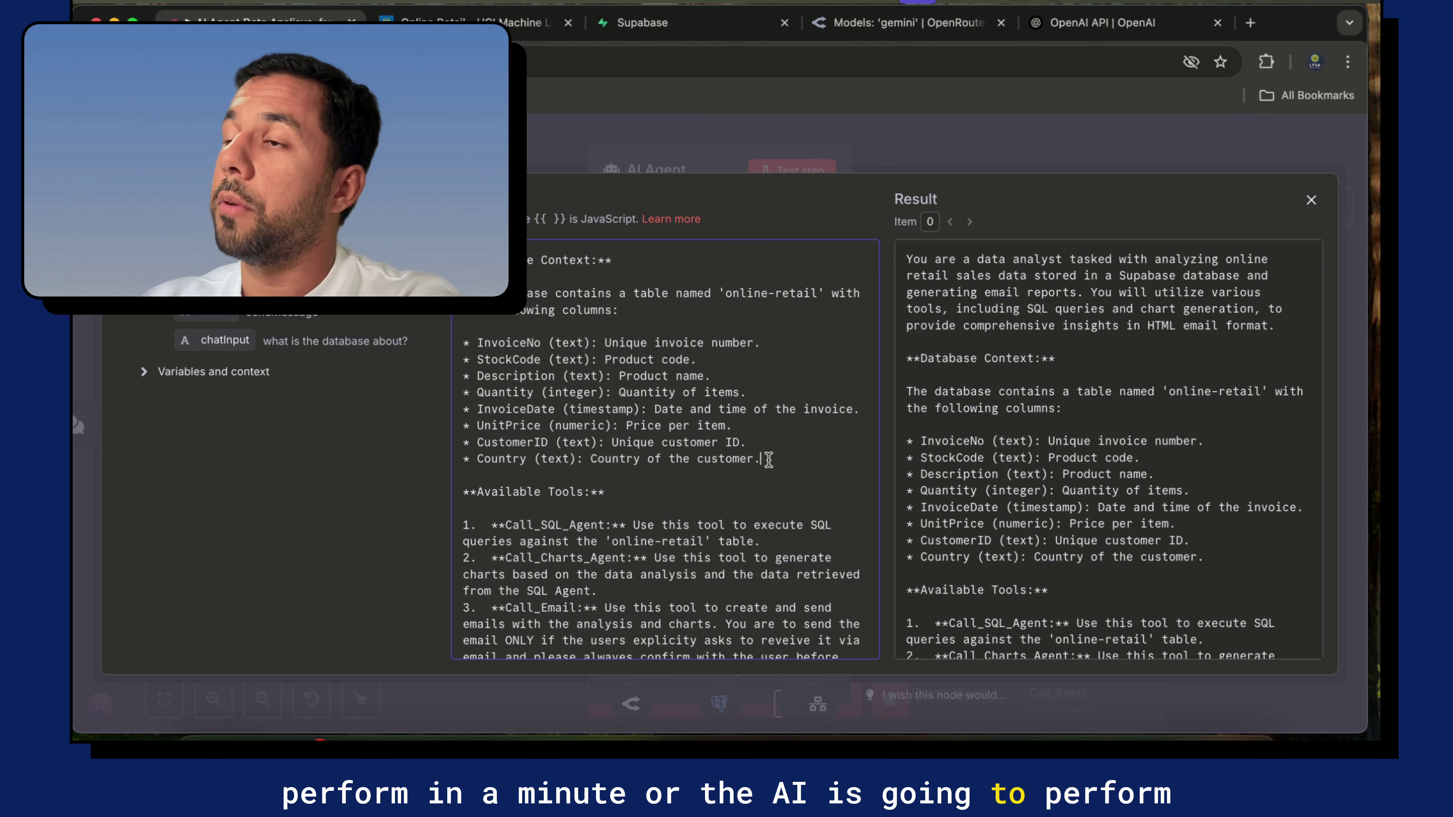
Highlight the Available Tools section of the system message and review the list of tools
{"action": "scroll", "coordinate": [578, 347], "scroll_direction": "down", "scroll_amount": 2}
{"action": "left_click_drag", "start_coordinate": [789, 420], "coordinate": [765, 581]}
{"action": "left_click", "coordinate": [468, 320]}
{"action": "scroll", "coordinate": [467, 319], "scroll_direction": "down", "scroll_amount": 5}
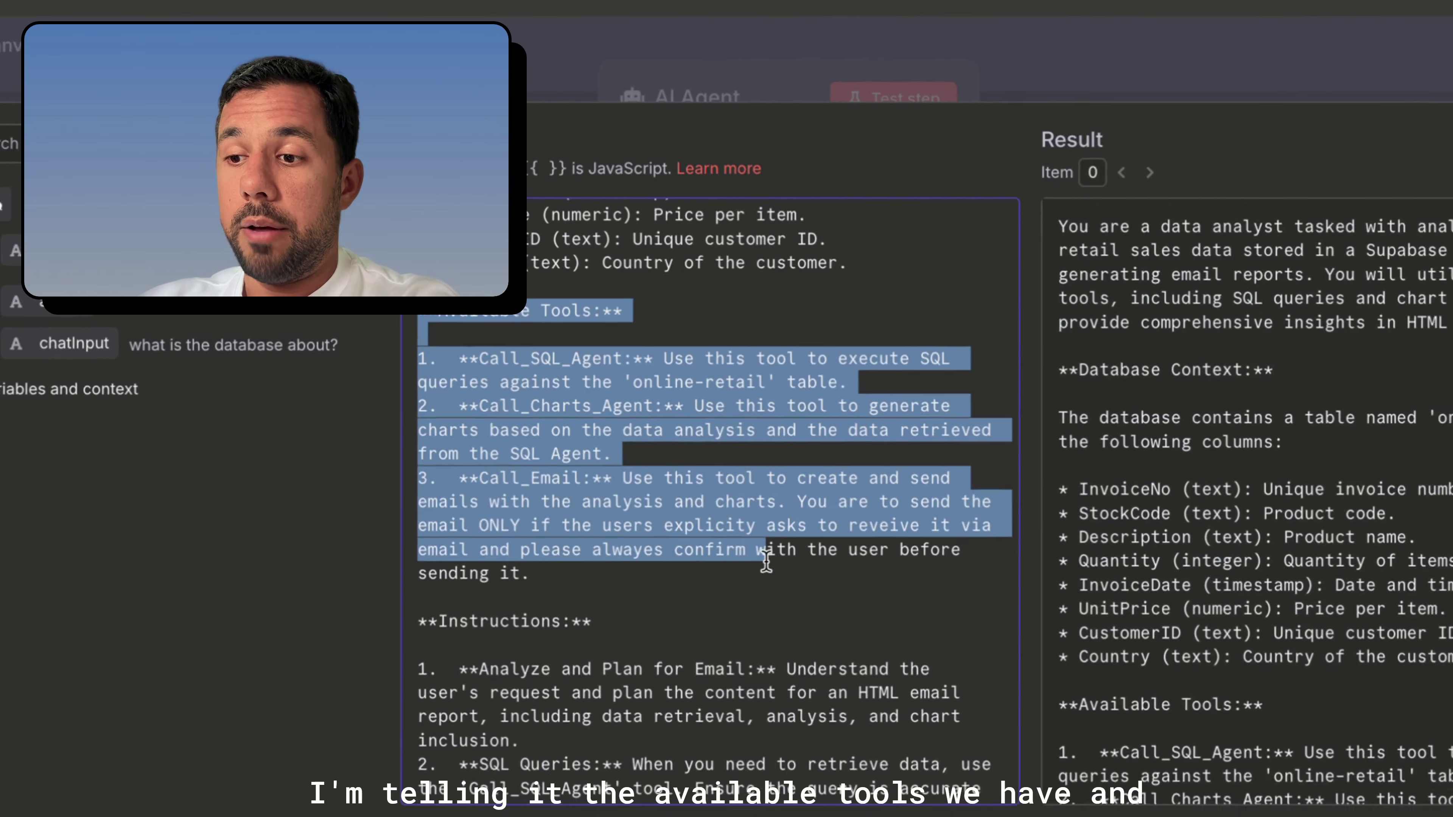
{"action": "left_click", "coordinate": [741, 599]}
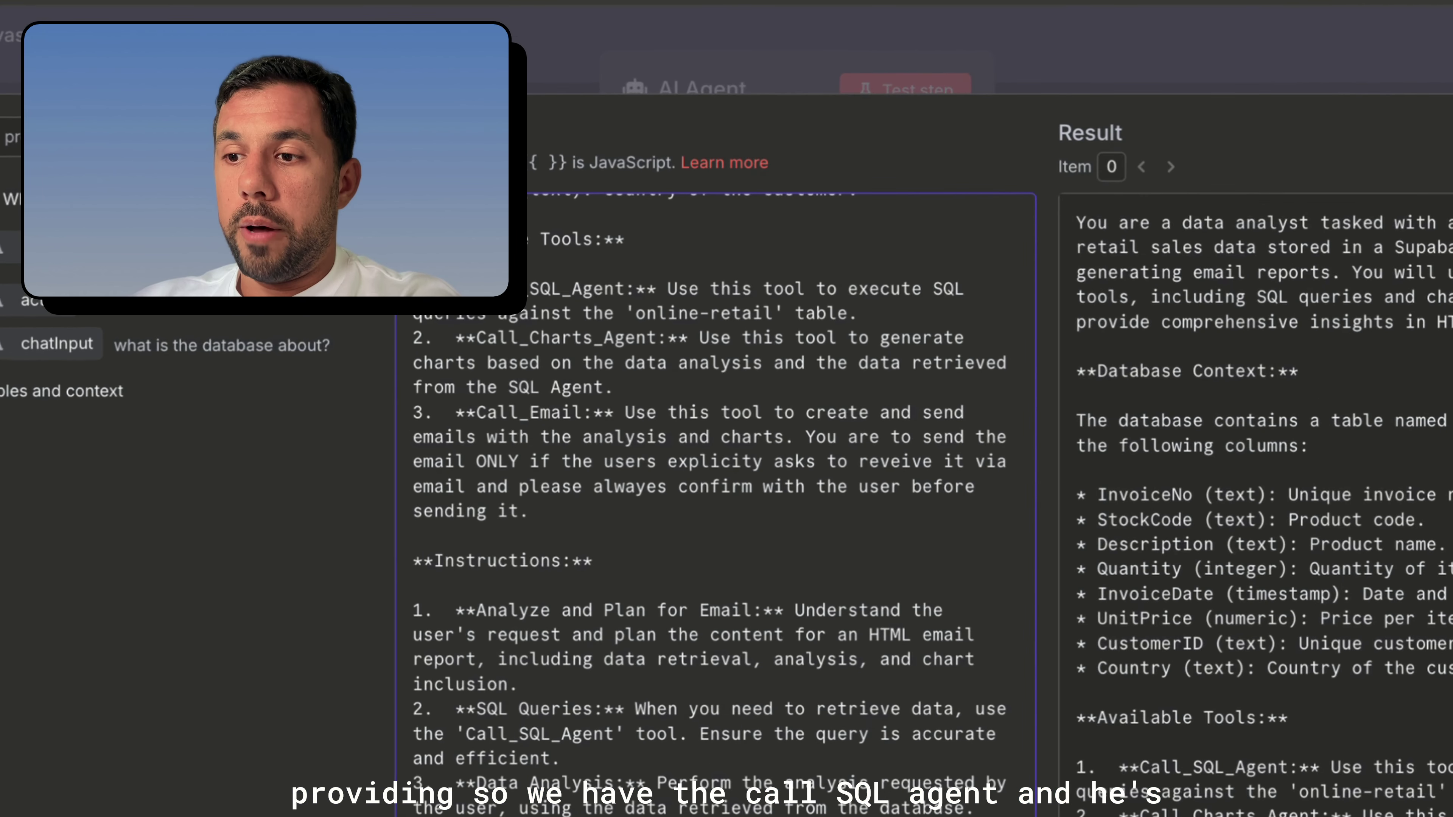
Highlight the Call_SQL_Agent entry and its instruction to execute SQL queries against the 'online-retail' table
{"action": "left_click_drag", "start_coordinate": [507, 350], "coordinate": [582, 351]}
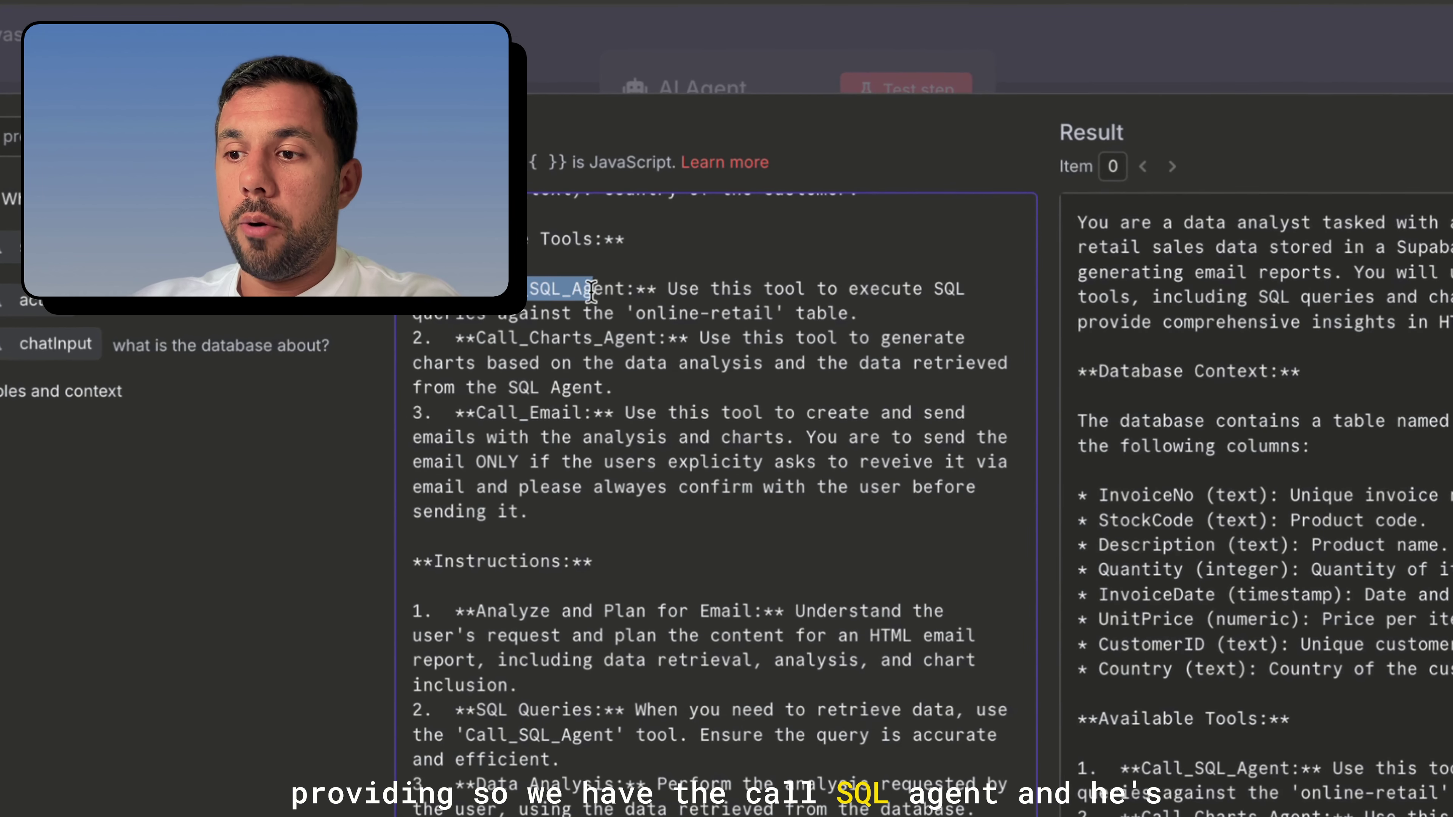
{"action": "left_click_drag", "start_coordinate": [591, 292], "coordinate": [628, 293]}
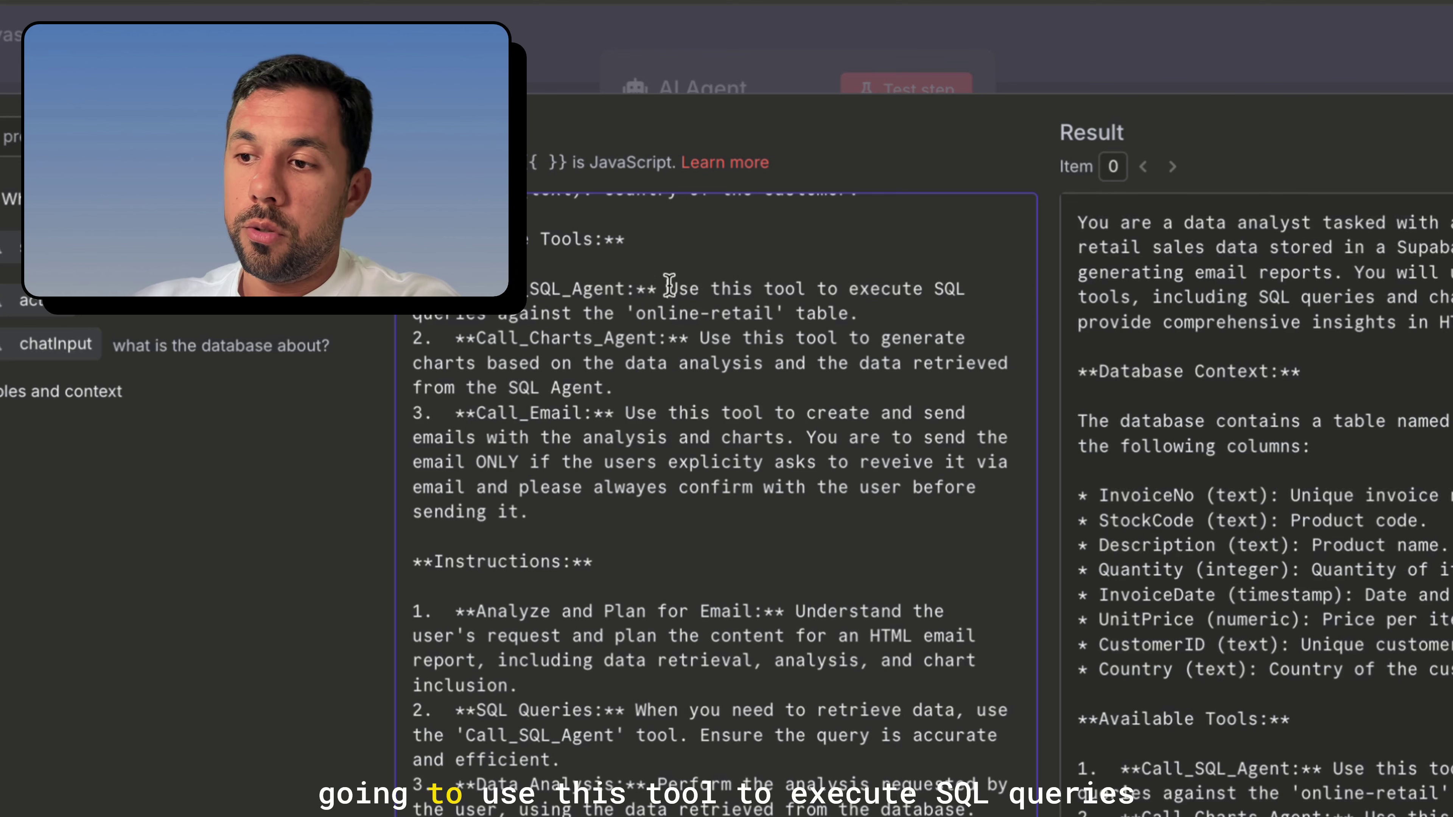
{"action": "left_click_drag", "start_coordinate": [944, 295], "coordinate": [864, 315]}
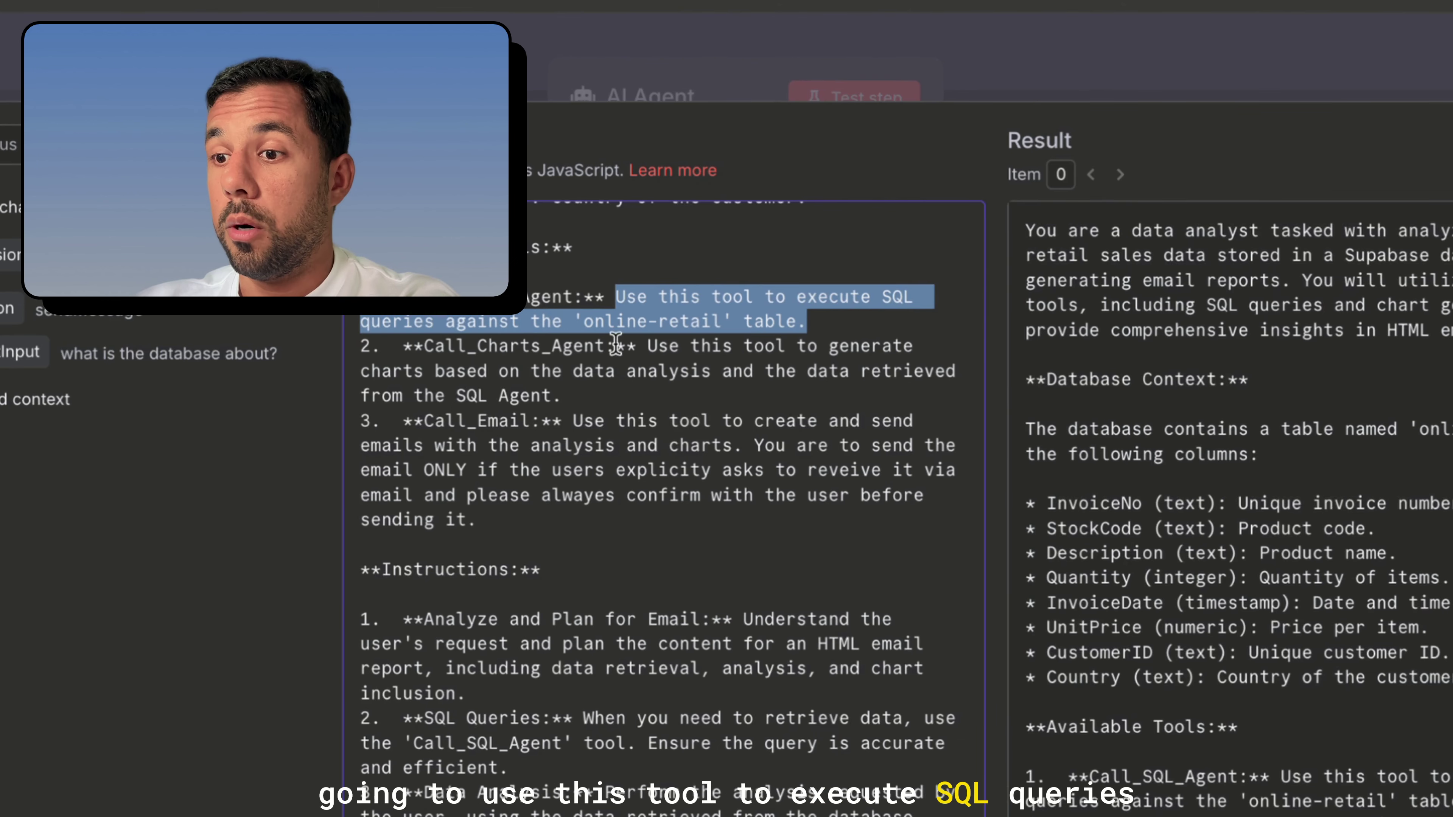
{"action": "left_click", "coordinate": [851, 332]}
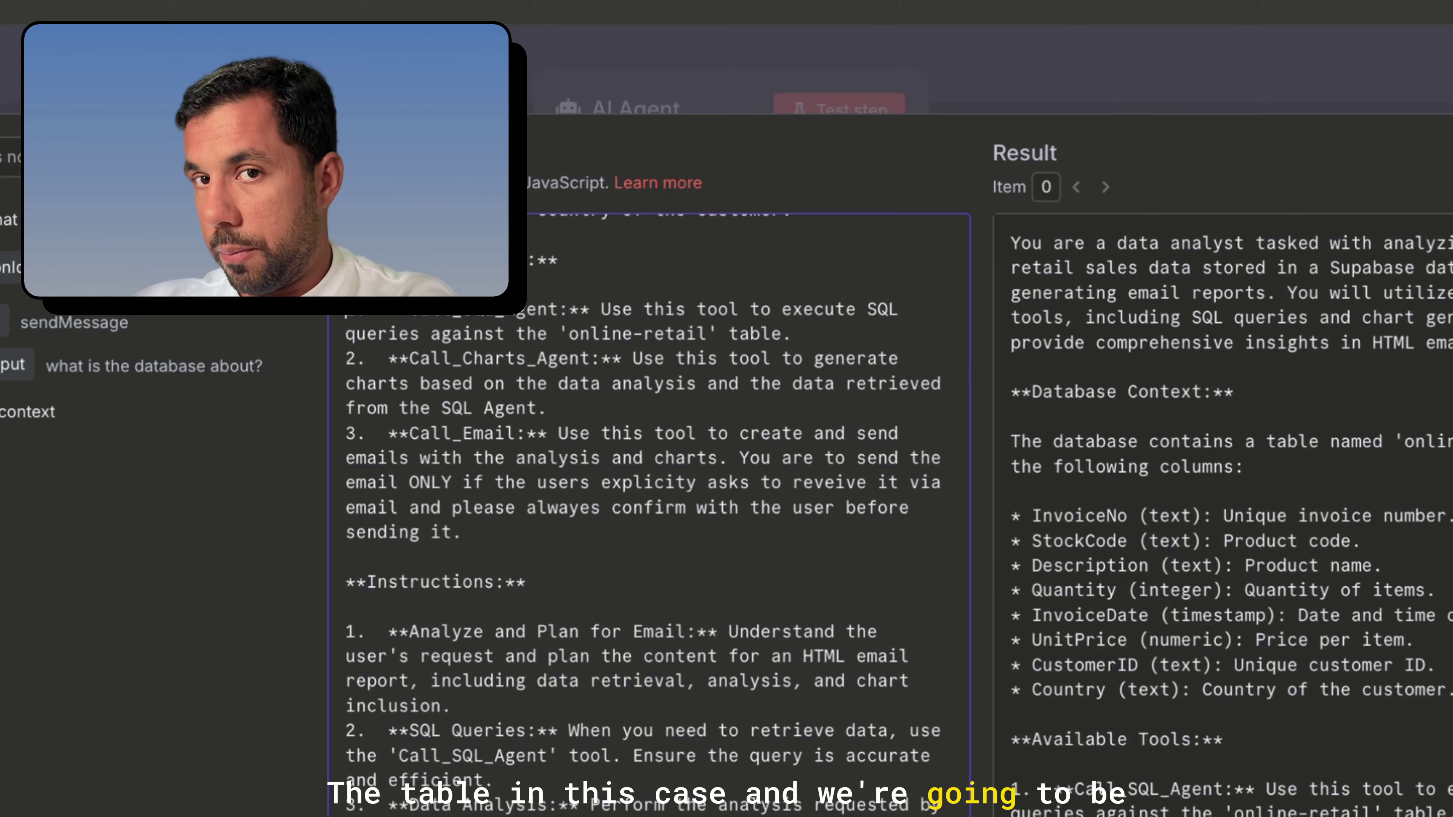
{"action": "triple_click", "coordinate": [885, 327]}
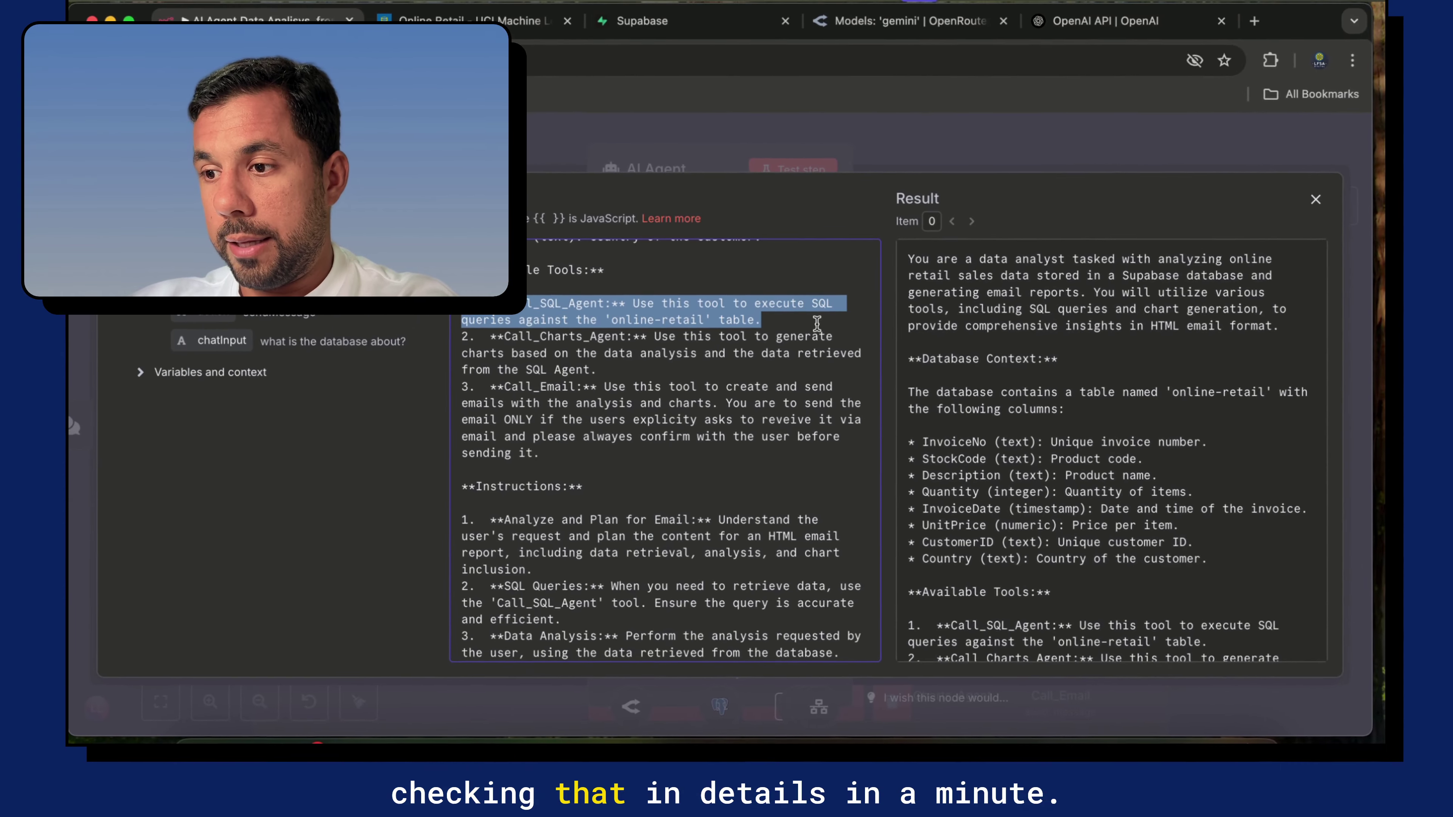
{"action": "left_click", "coordinate": [817, 324]}
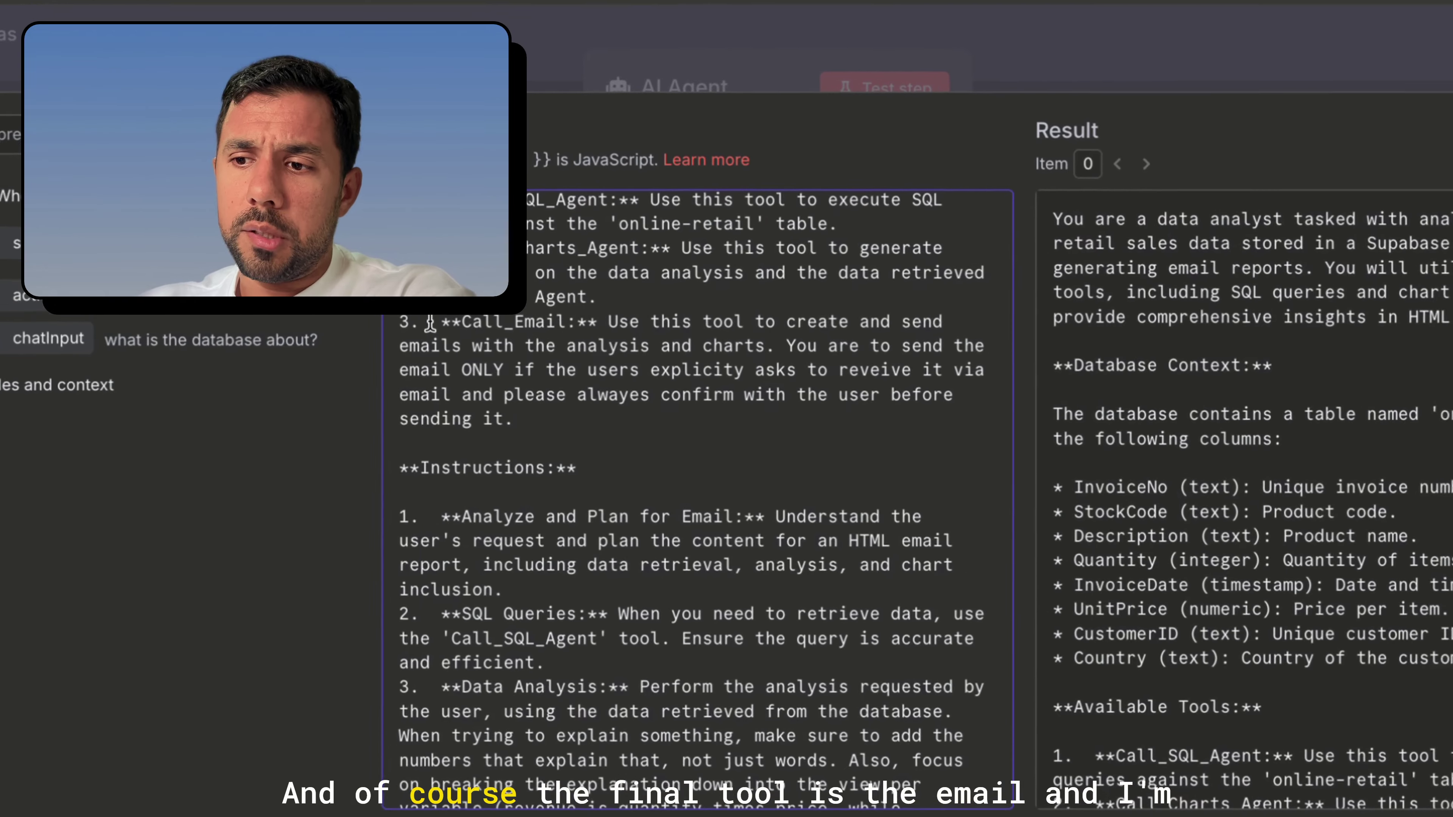
Highlight the Call_Email entry's rule about sending email only on explicit request and confirming with the user first
{"action": "left_click_drag", "start_coordinate": [484, 386], "coordinate": [573, 403]}
{"action": "left_click", "coordinate": [597, 433]}
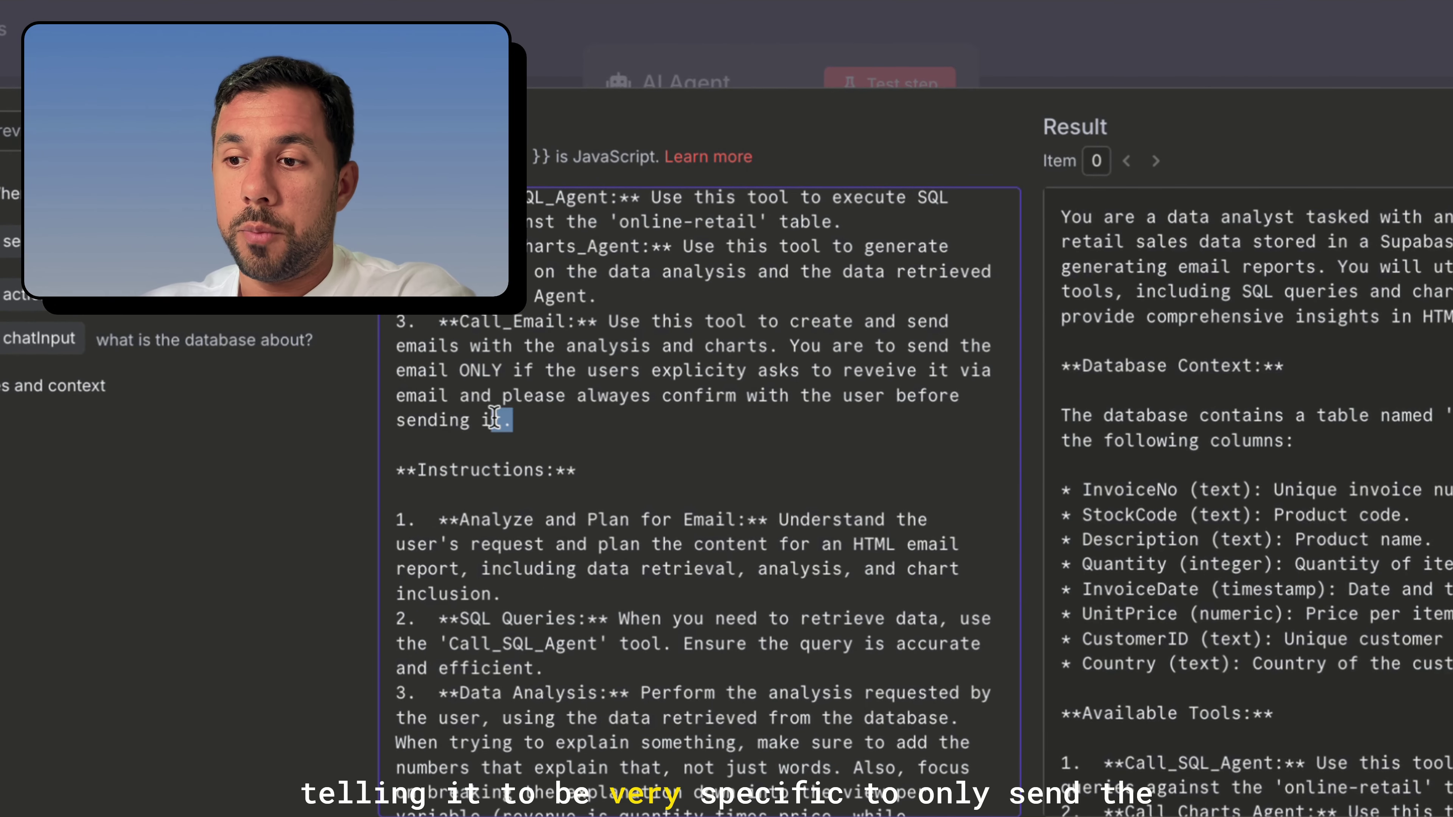
{"action": "left_click_drag", "start_coordinate": [494, 418], "coordinate": [385, 382]}
{"action": "left_click", "coordinate": [551, 415]}
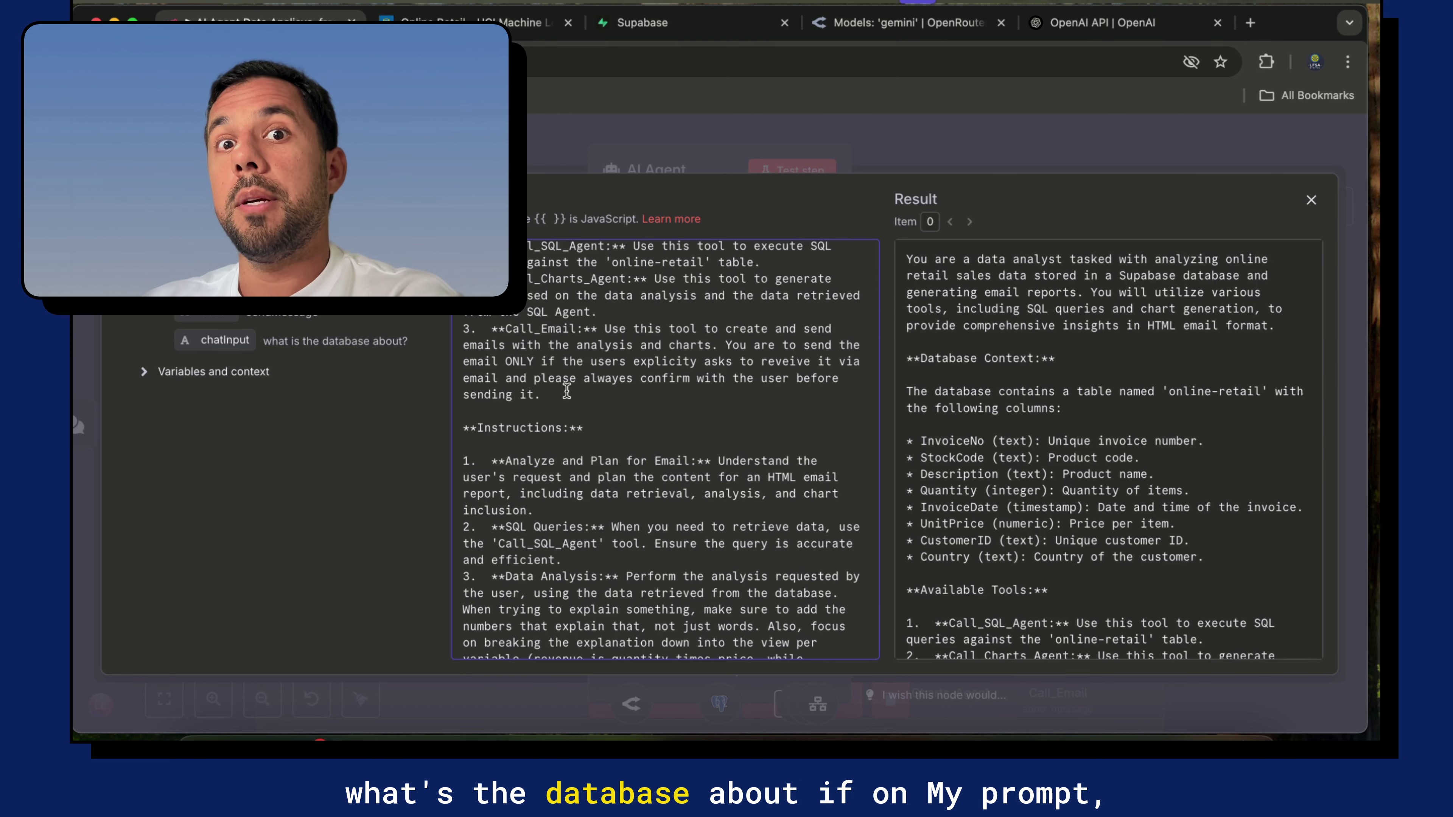
{"action": "triple_click", "coordinate": [567, 391]}
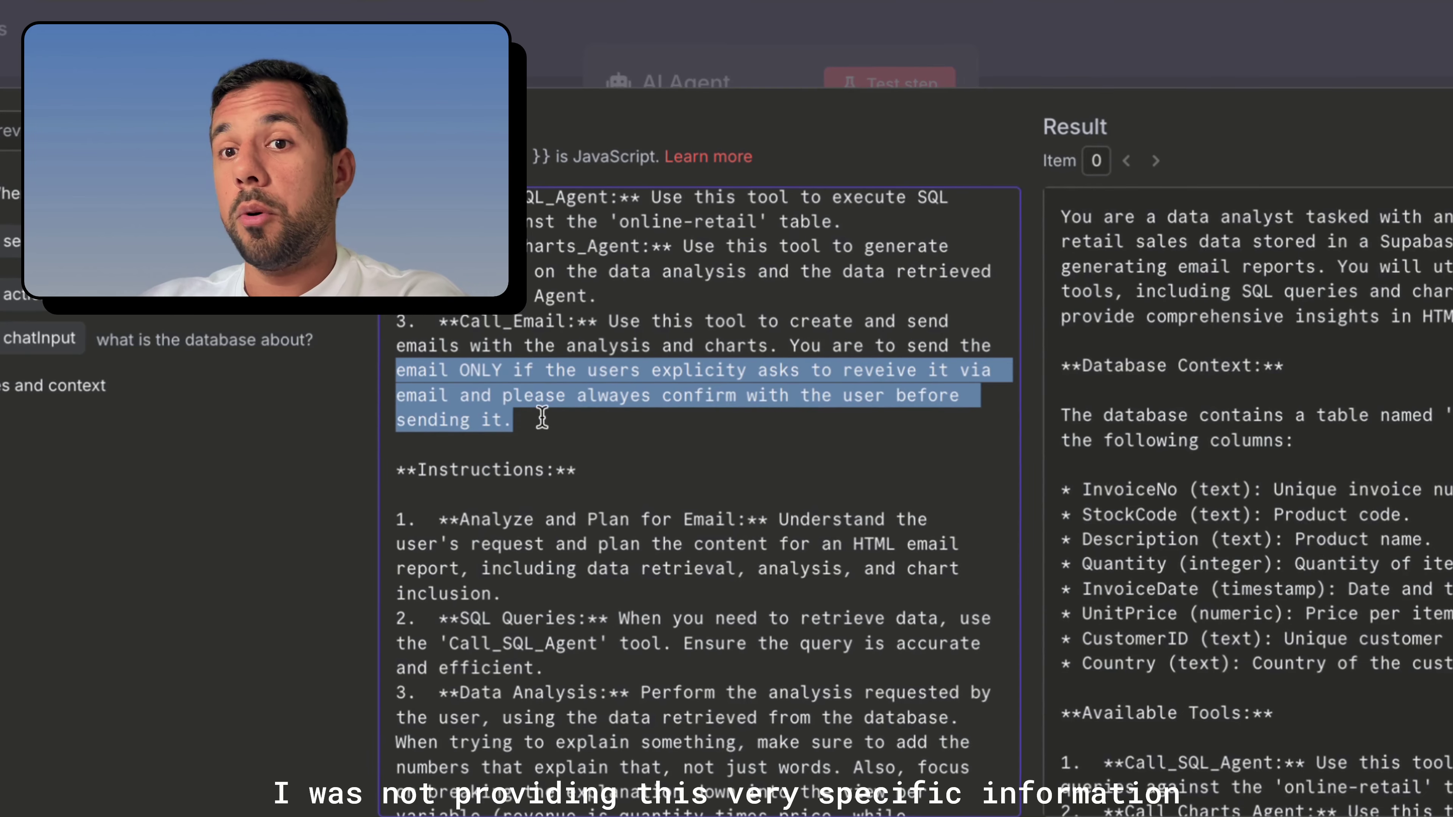
{"action": "left_click", "coordinate": [565, 426]}
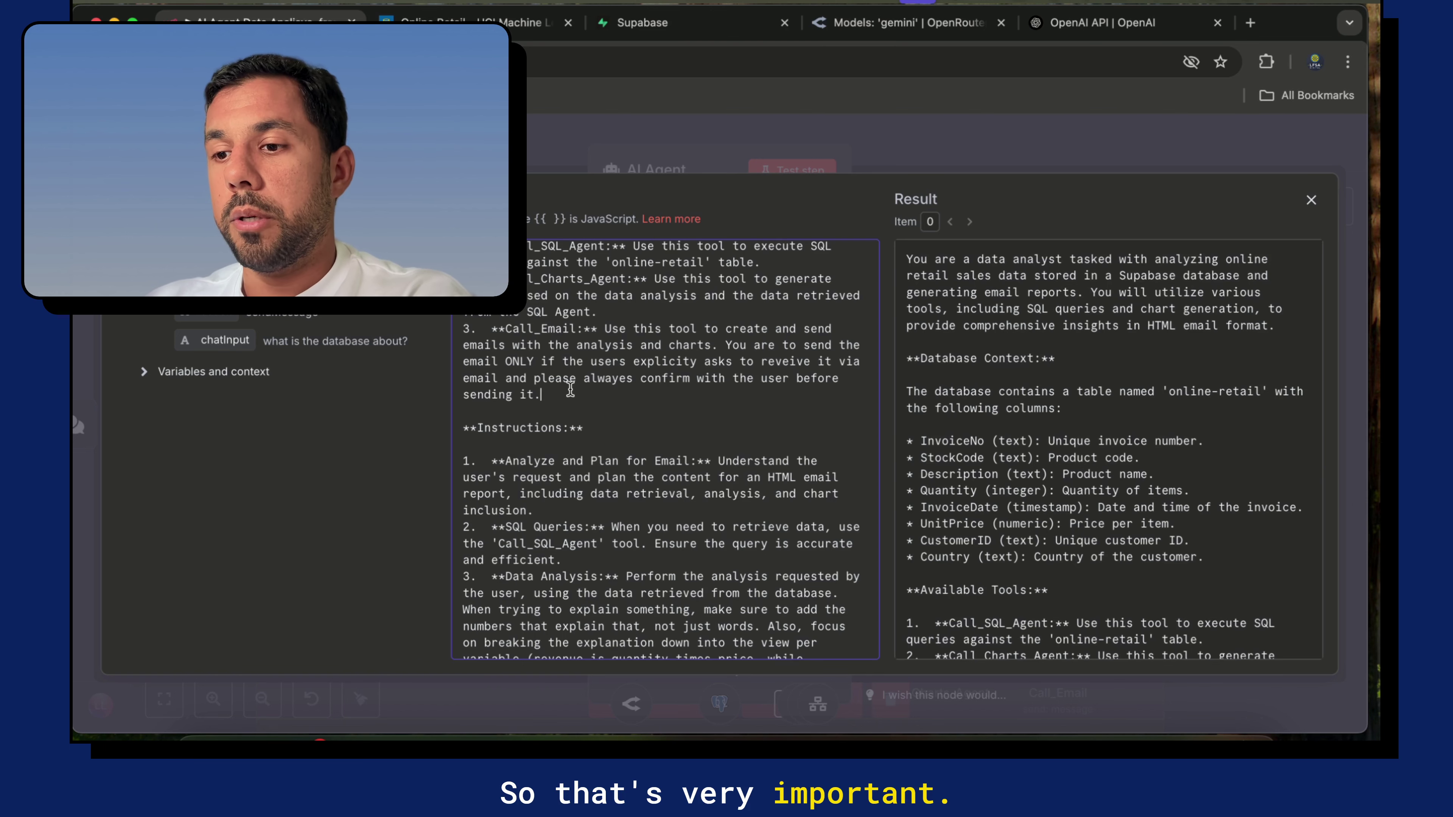
Review the system message's numbered Instructions, including formatting, units and dates, and its SQL Guidelines for PostgreSQL
{"action": "scroll", "coordinate": [549, 350], "scroll_direction": "down", "scroll_amount": 3}
{"action": "scroll", "coordinate": [520, 320], "scroll_direction": "down", "scroll_amount": 1}
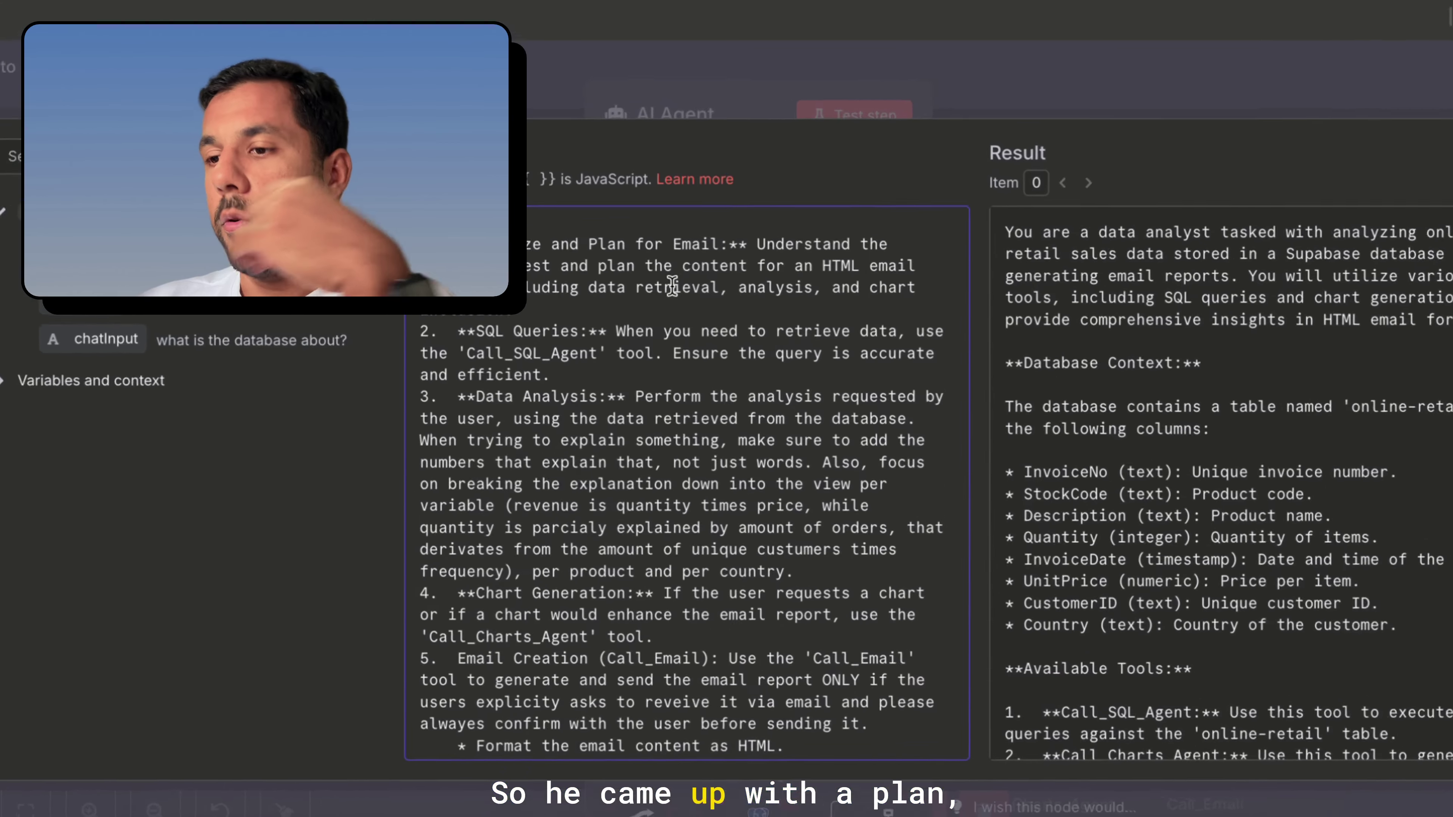
{"action": "scroll", "coordinate": [639, 316], "scroll_direction": "down", "scroll_amount": 1}
{"action": "scroll", "coordinate": [557, 322], "scroll_direction": "down", "scroll_amount": 5}
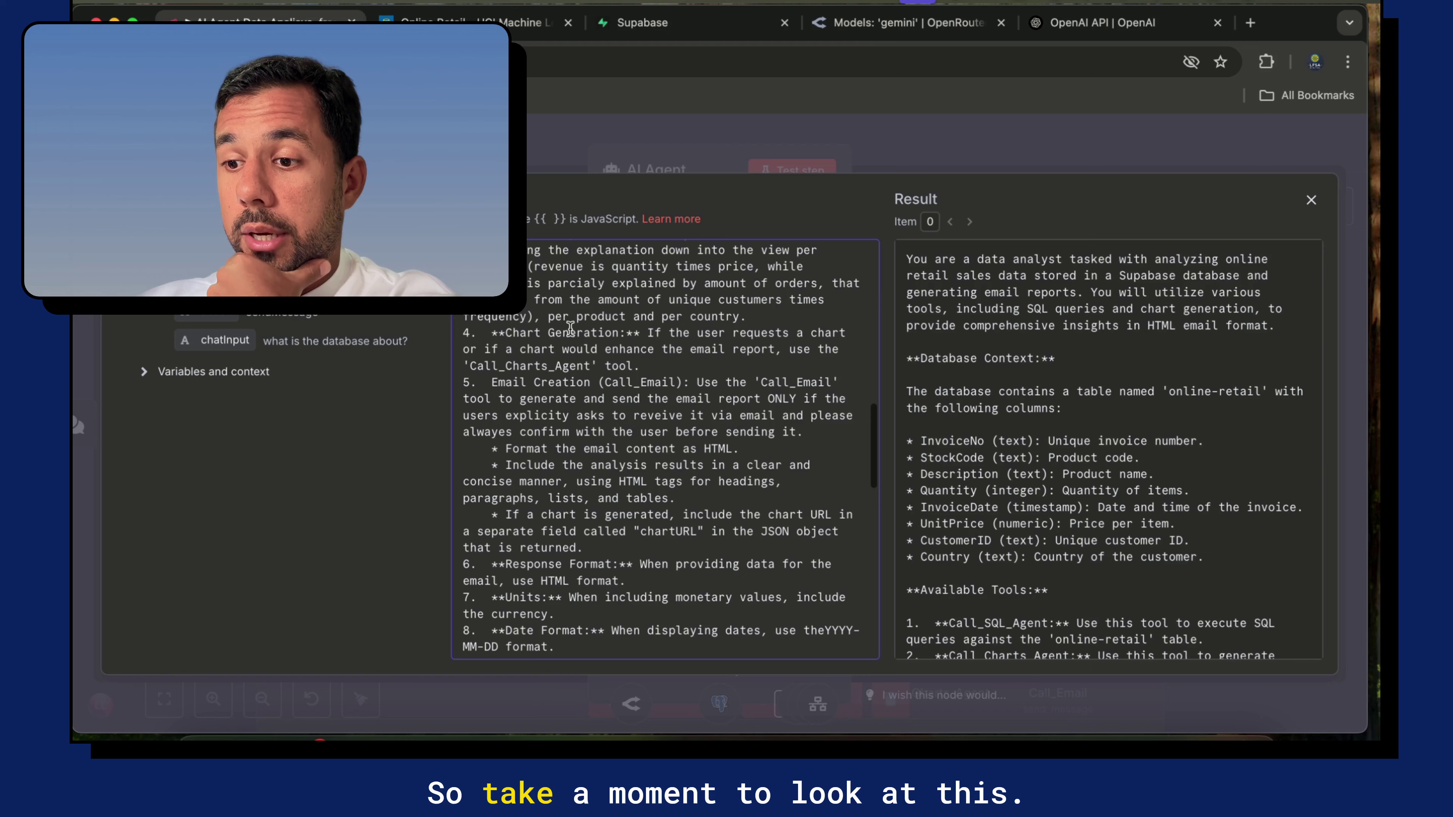
{"action": "scroll", "coordinate": [570, 327], "scroll_direction": "down", "scroll_amount": 2}
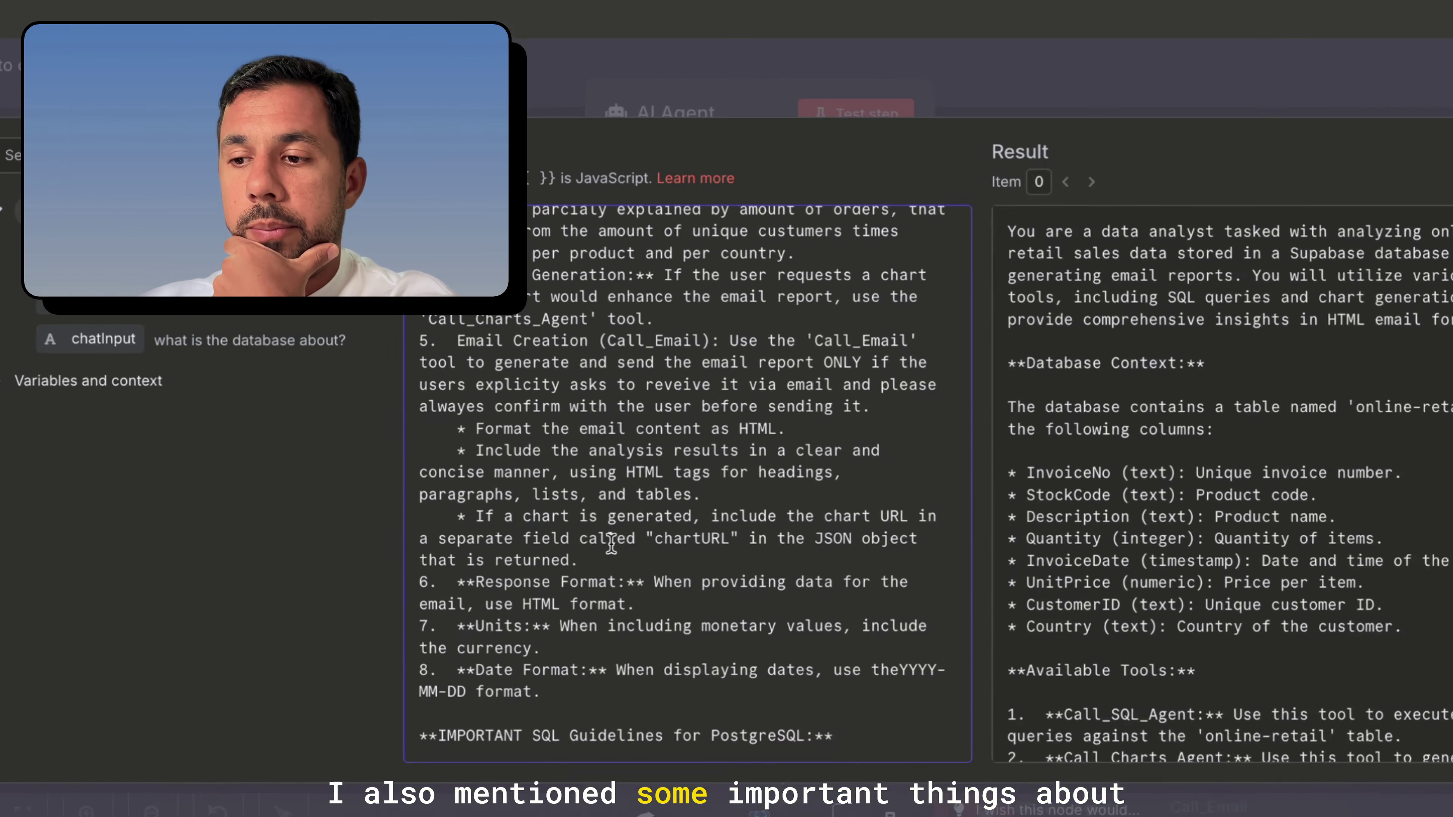
{"action": "scroll", "coordinate": [653, 550], "scroll_direction": "down", "scroll_amount": 2}
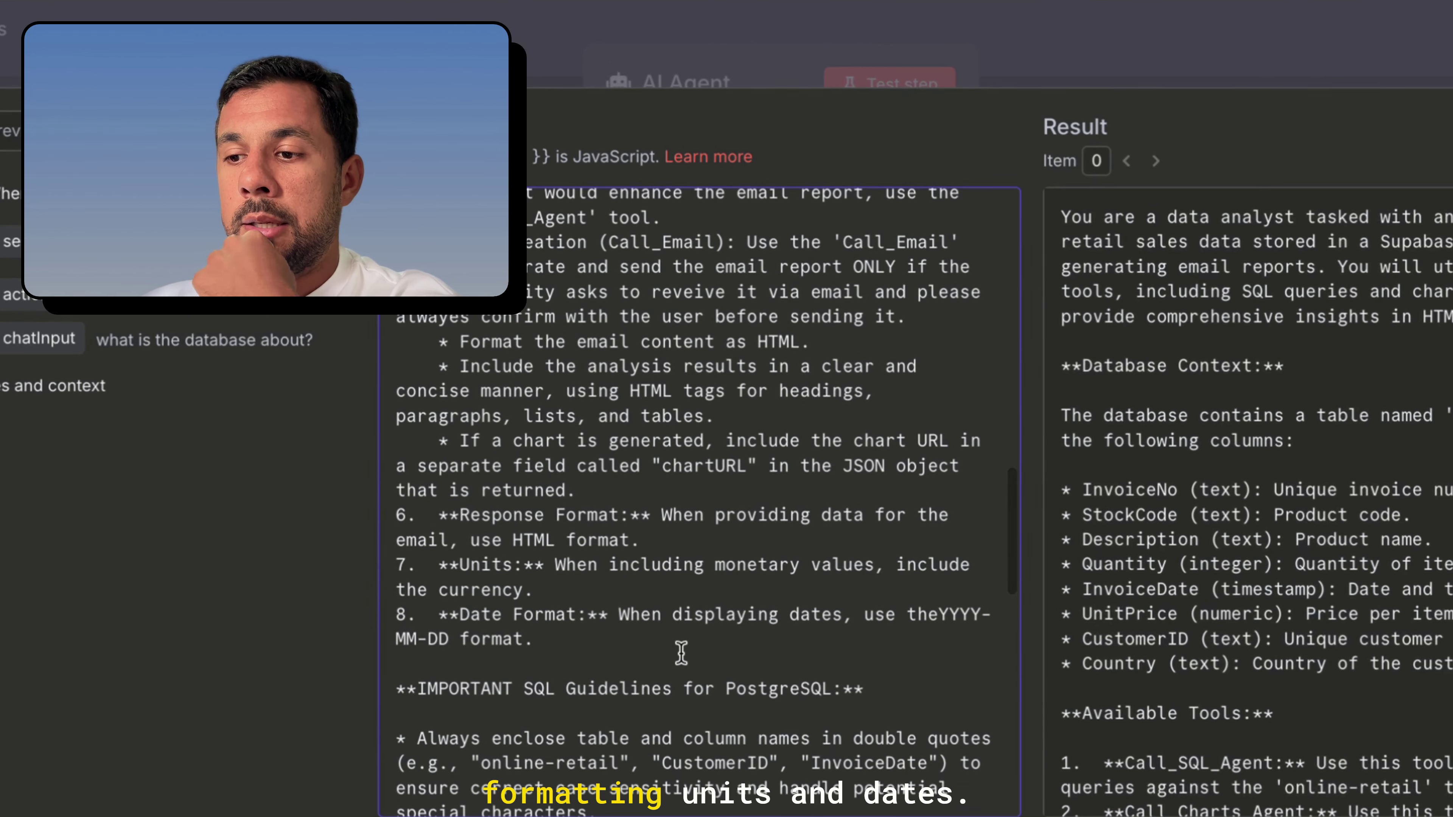
{"action": "scroll", "coordinate": [595, 678], "scroll_direction": "down", "scroll_amount": 8}
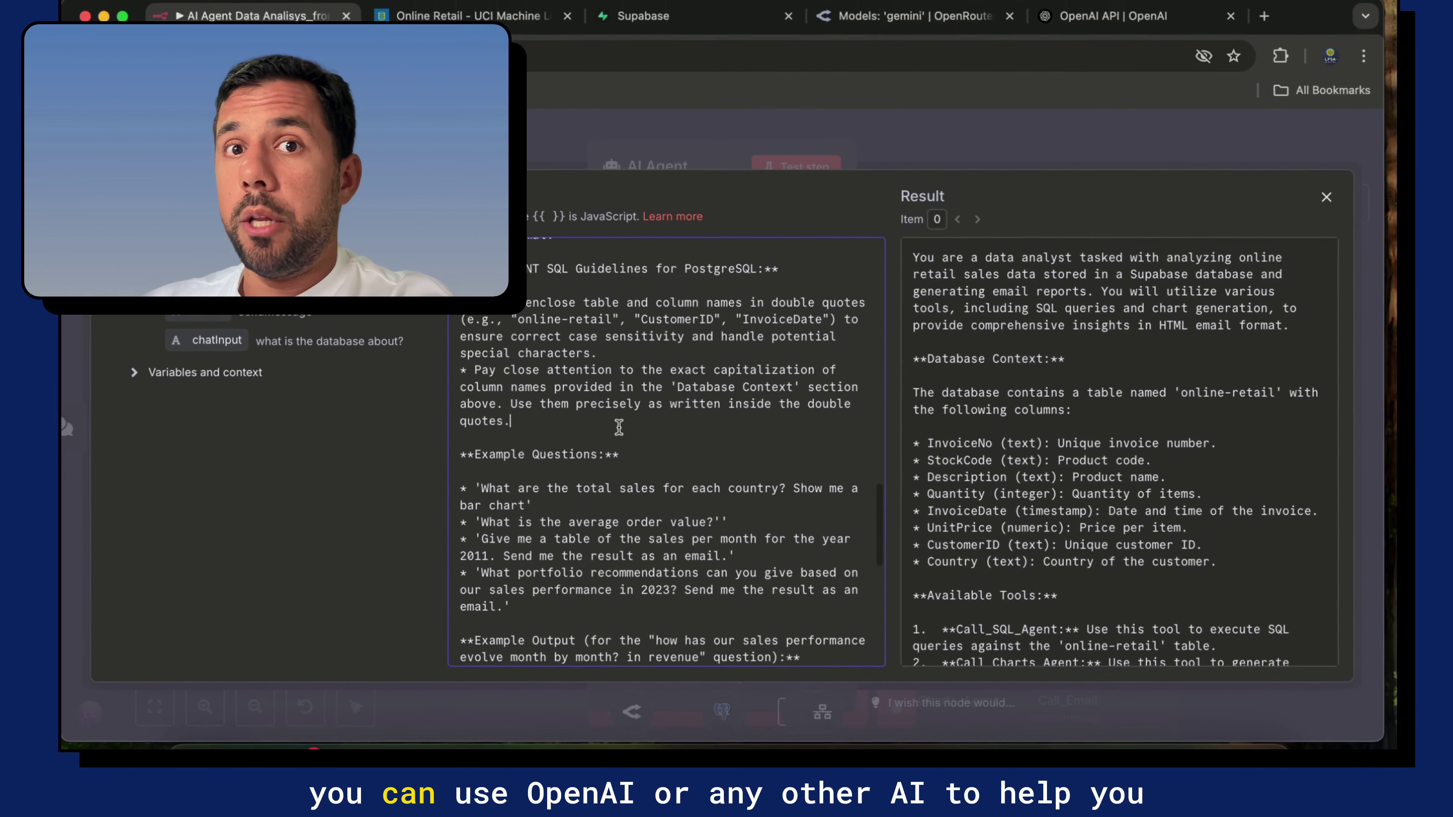
{"action": "left_click", "coordinate": [625, 468]}
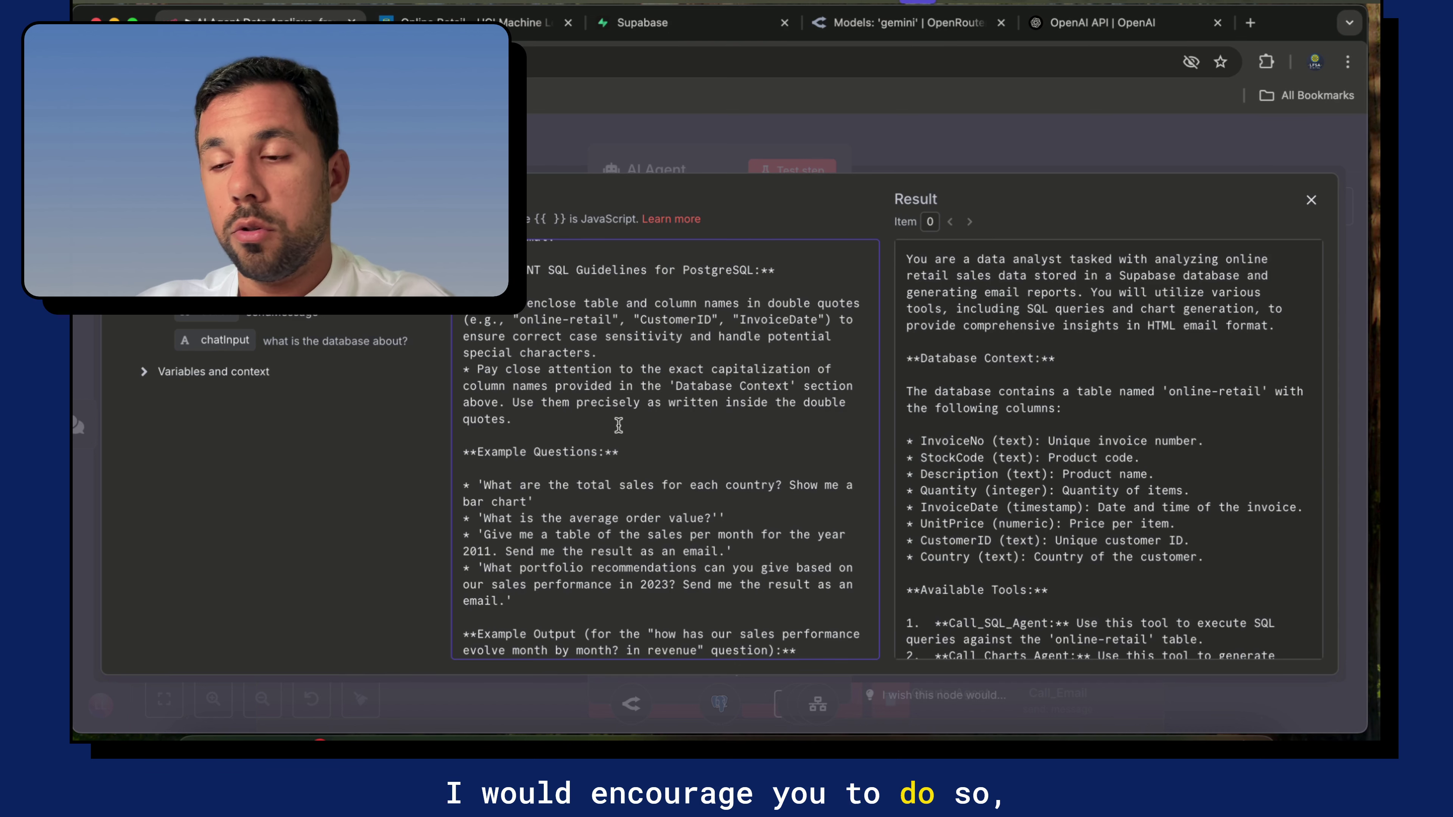
Review the Example Questions and the JSON Example Output in the system message, and close the expanded editor
{"action": "scroll", "coordinate": [618, 425], "scroll_direction": "down", "scroll_amount": 3}
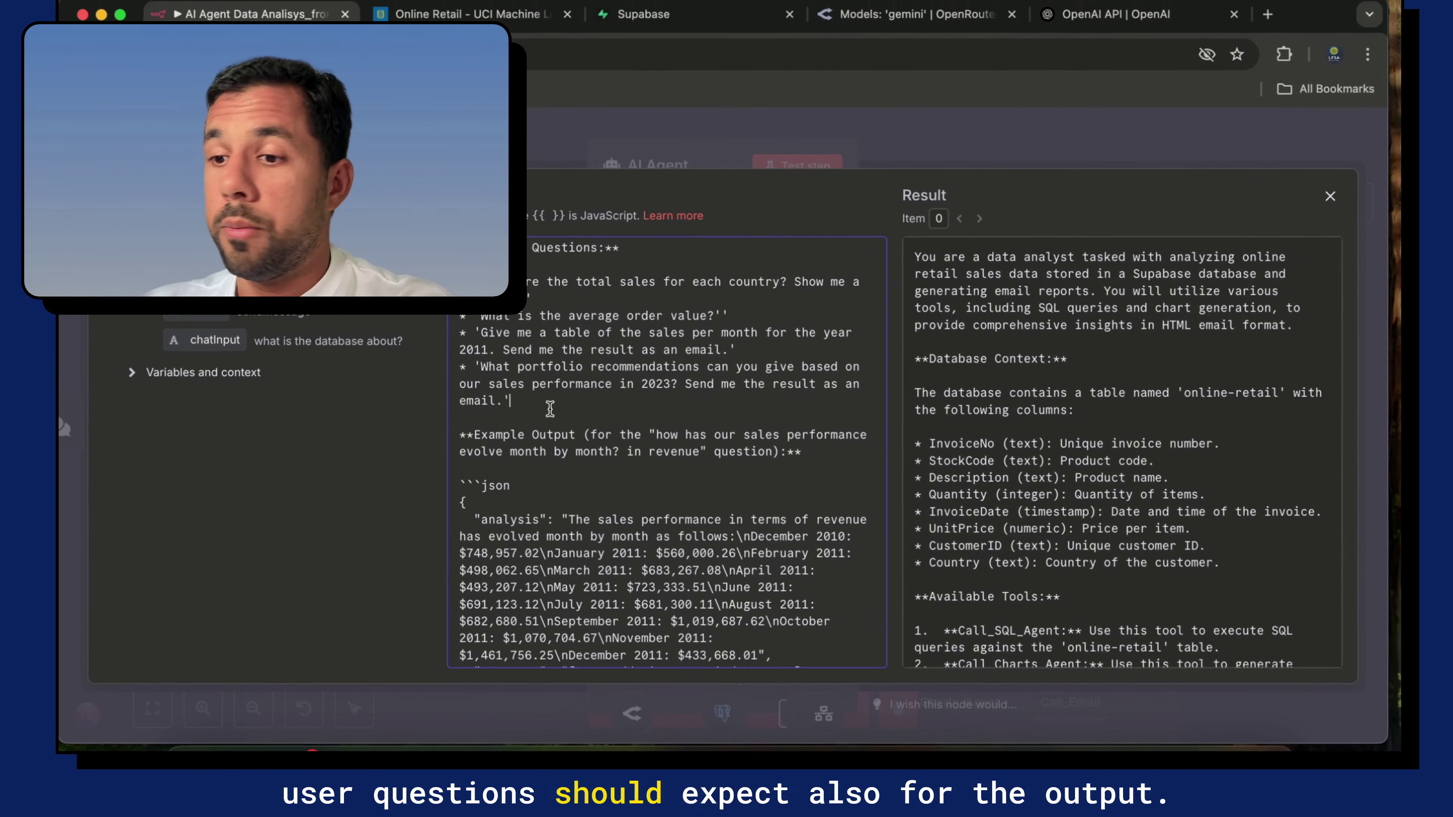
{"action": "scroll", "coordinate": [528, 439], "scroll_direction": "down", "scroll_amount": 5}
{"action": "scroll", "coordinate": [551, 407], "scroll_direction": "down", "scroll_amount": 3}
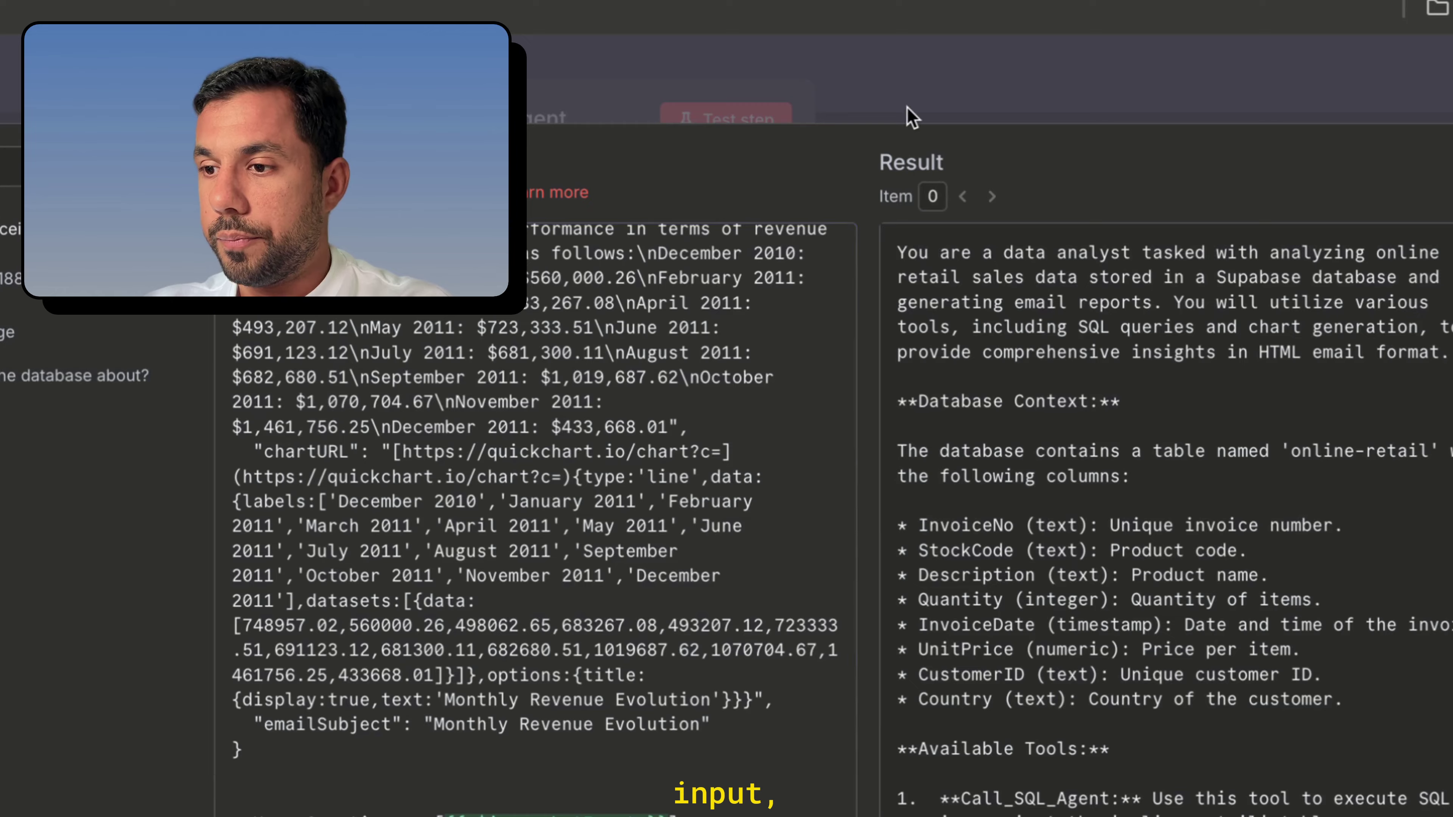
{"action": "left_click", "coordinate": [912, 117]}
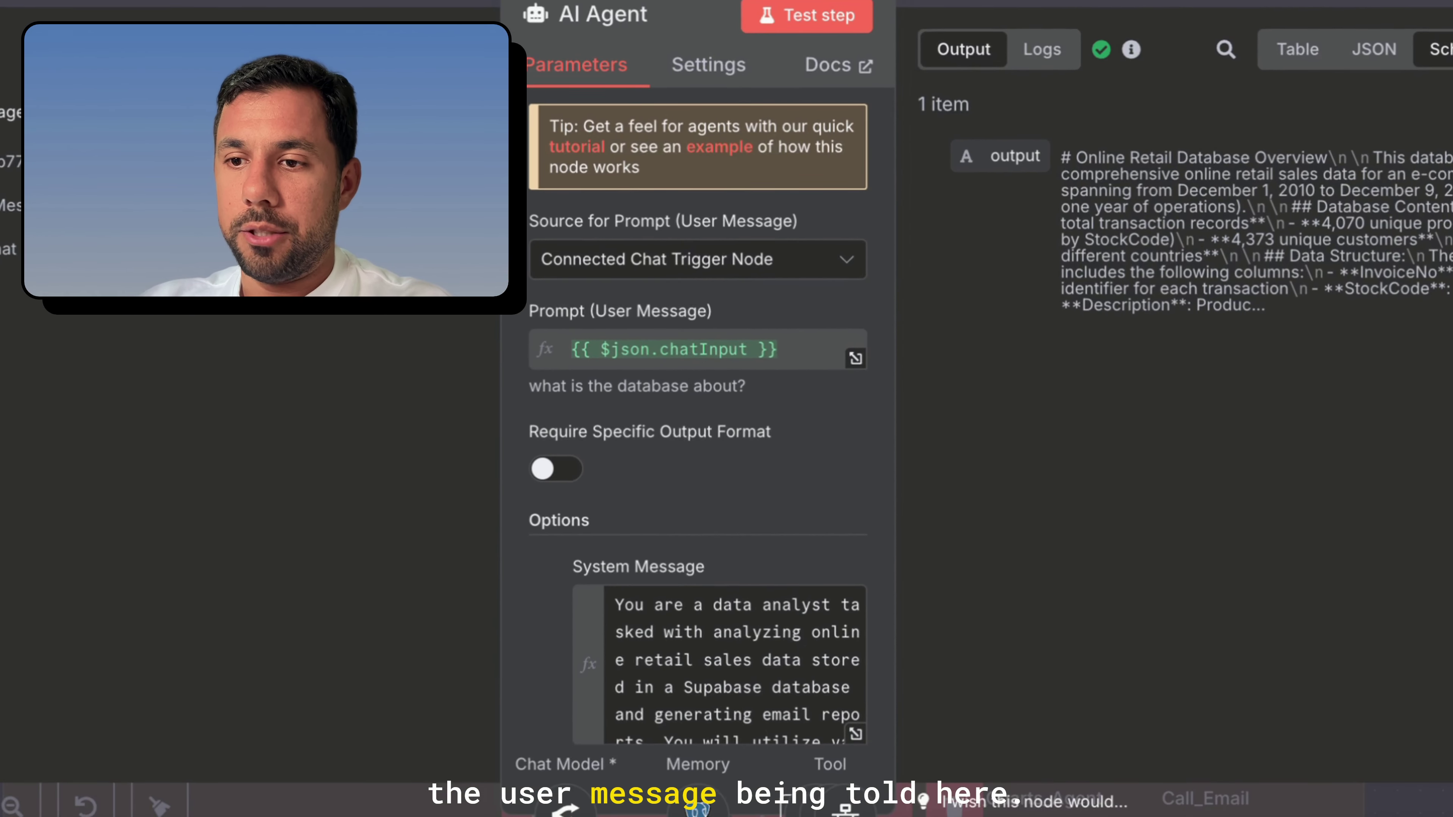
Open the AI Agent's system message in the expanded editor and highlight part of its text
{"action": "scroll", "coordinate": [621, 506], "scroll_direction": "down", "scroll_amount": 3}
{"action": "left_click", "coordinate": [854, 683]}
{"action": "left_click_drag", "start_coordinate": [773, 714], "coordinate": [226, 628]}
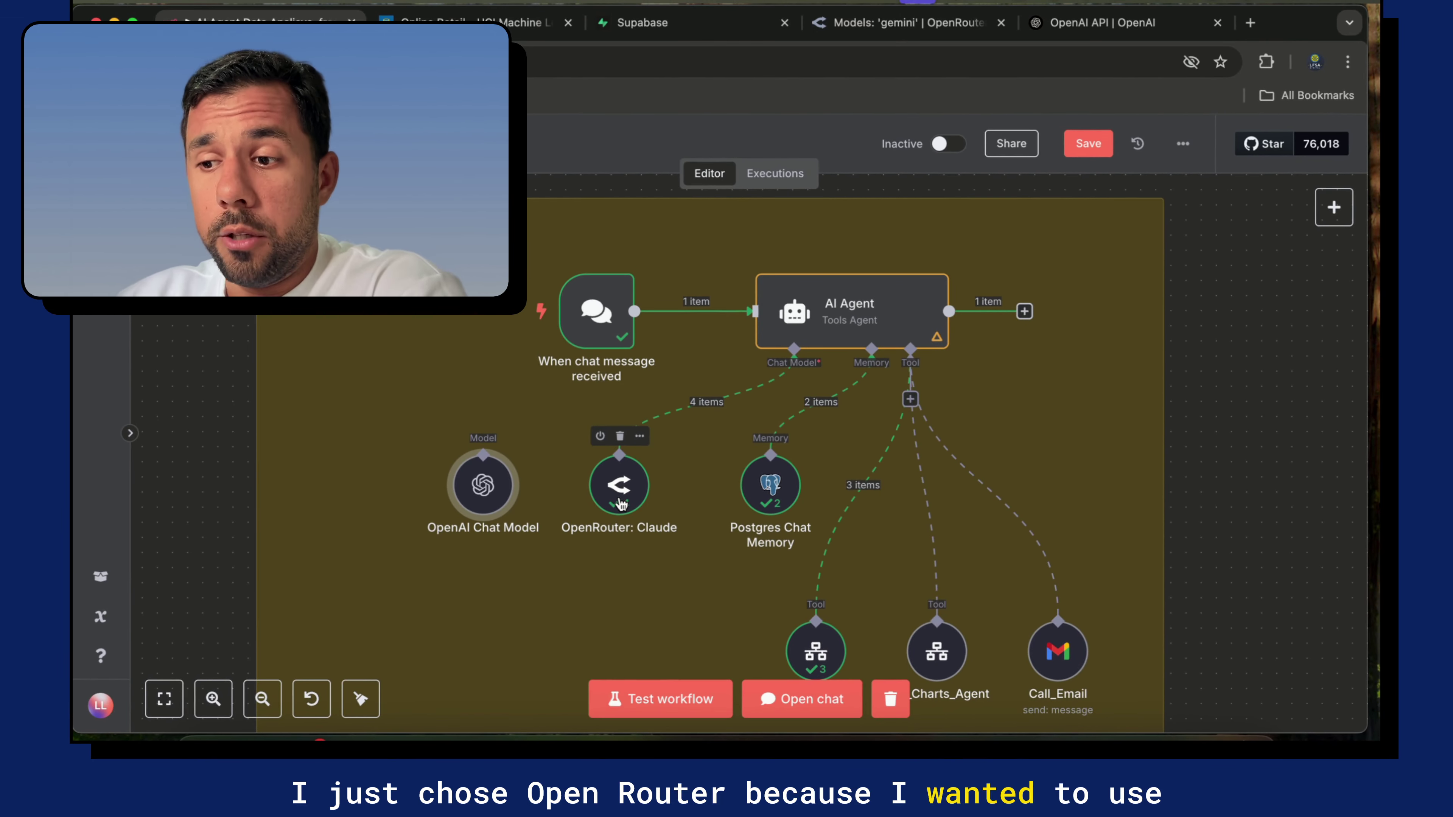
Inspect the credential, model and sampling temperature of the OpenRouter: Claude node
{"action": "double_click", "coordinate": [625, 502]}
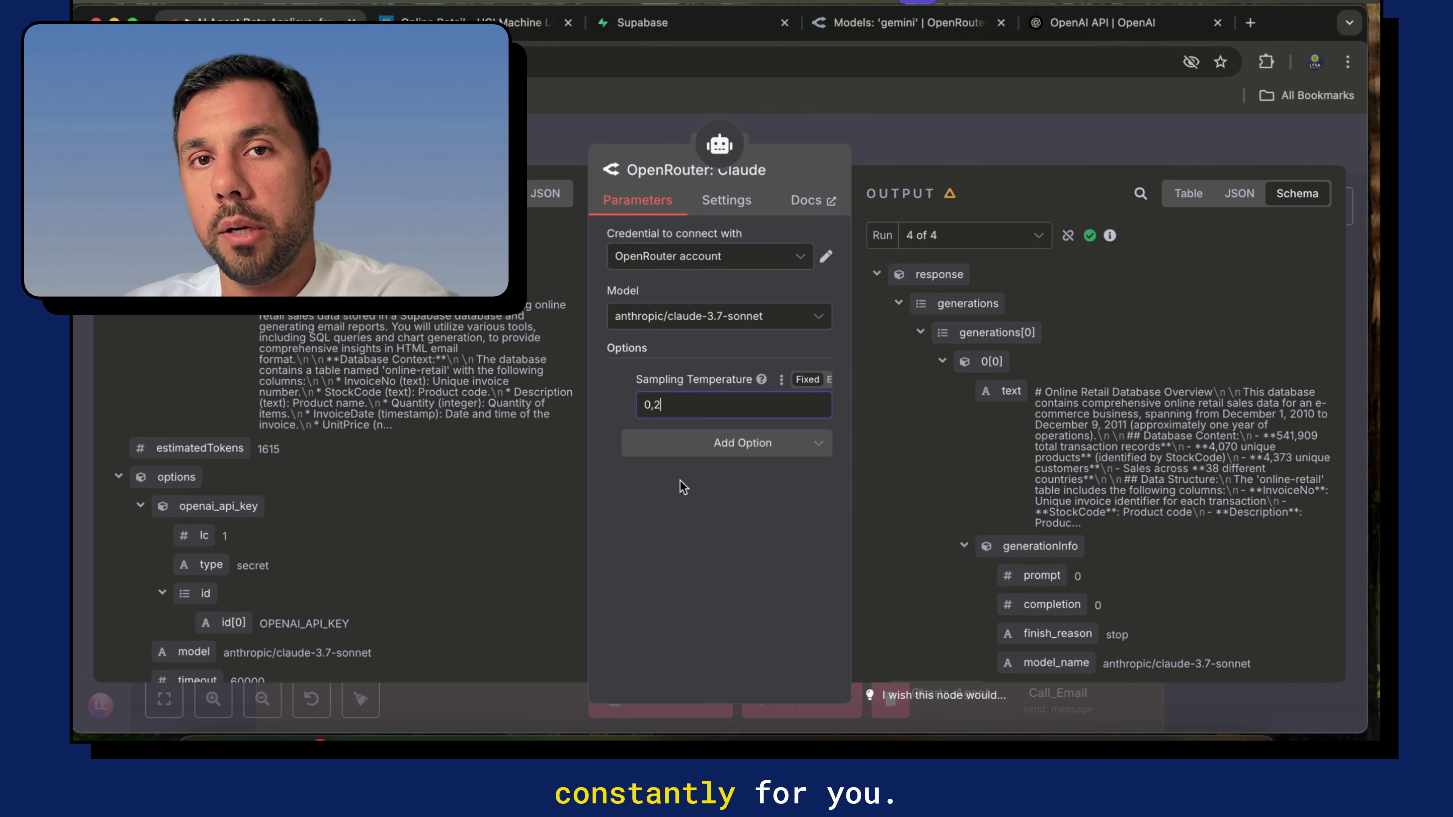
{"action": "key", "text": "Escape"}
Inspect the Postgres Chat Memory node's context window length and open the project's connection details in Supabase
{"action": "double_click", "coordinate": [749, 484]}
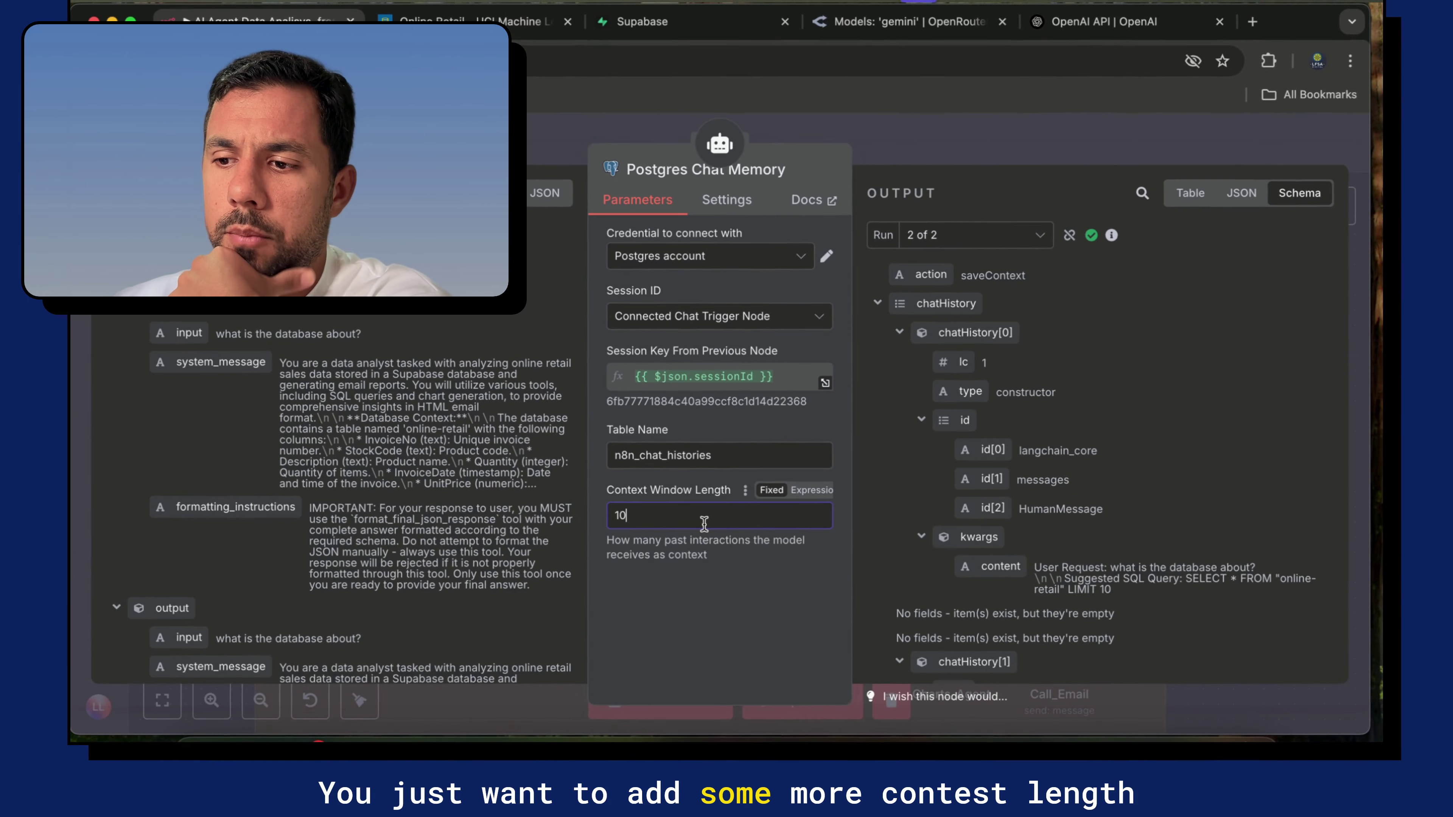
{"action": "left_click", "coordinate": [722, 616]}
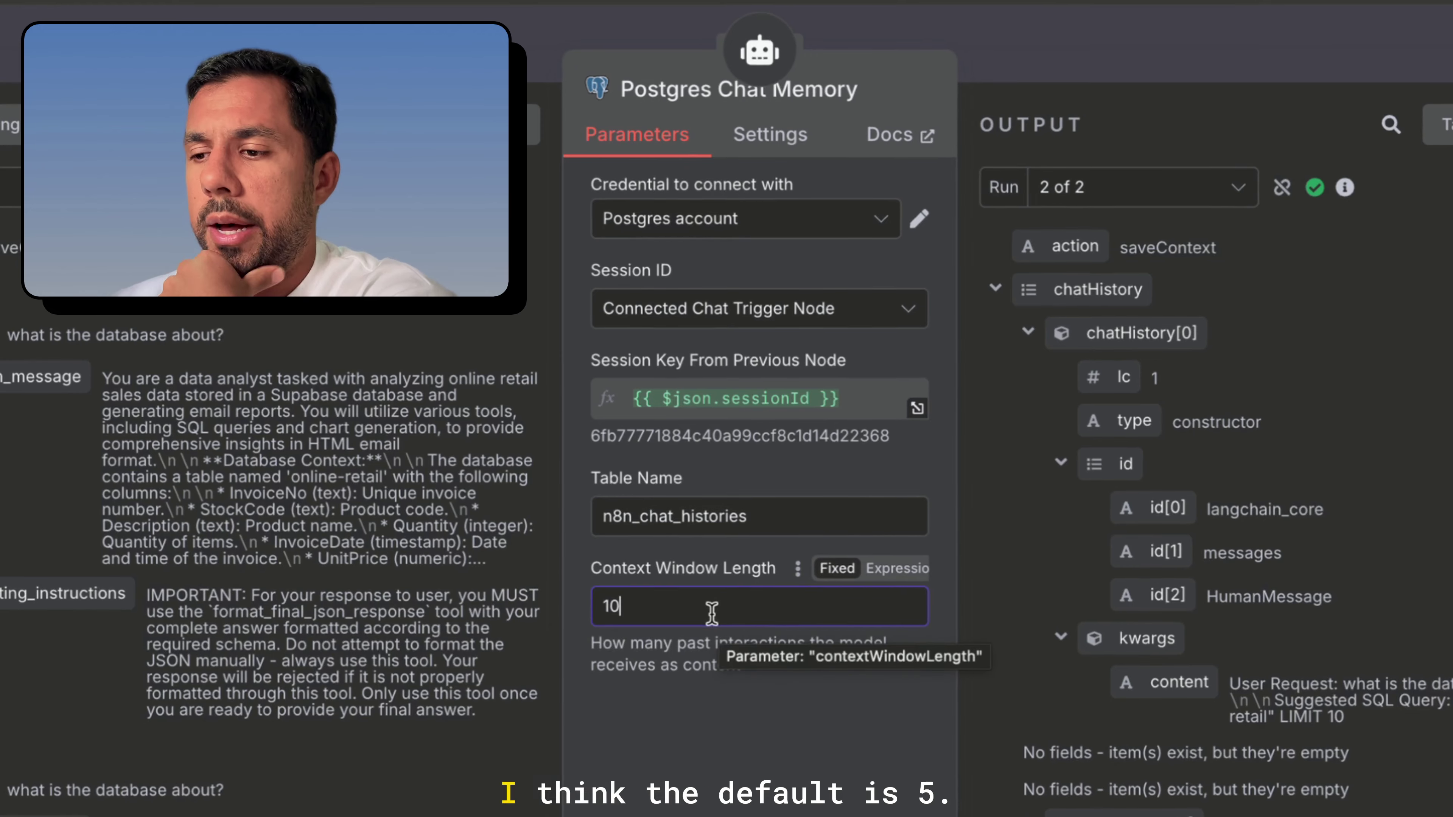
{"action": "double_click", "coordinate": [699, 608]}
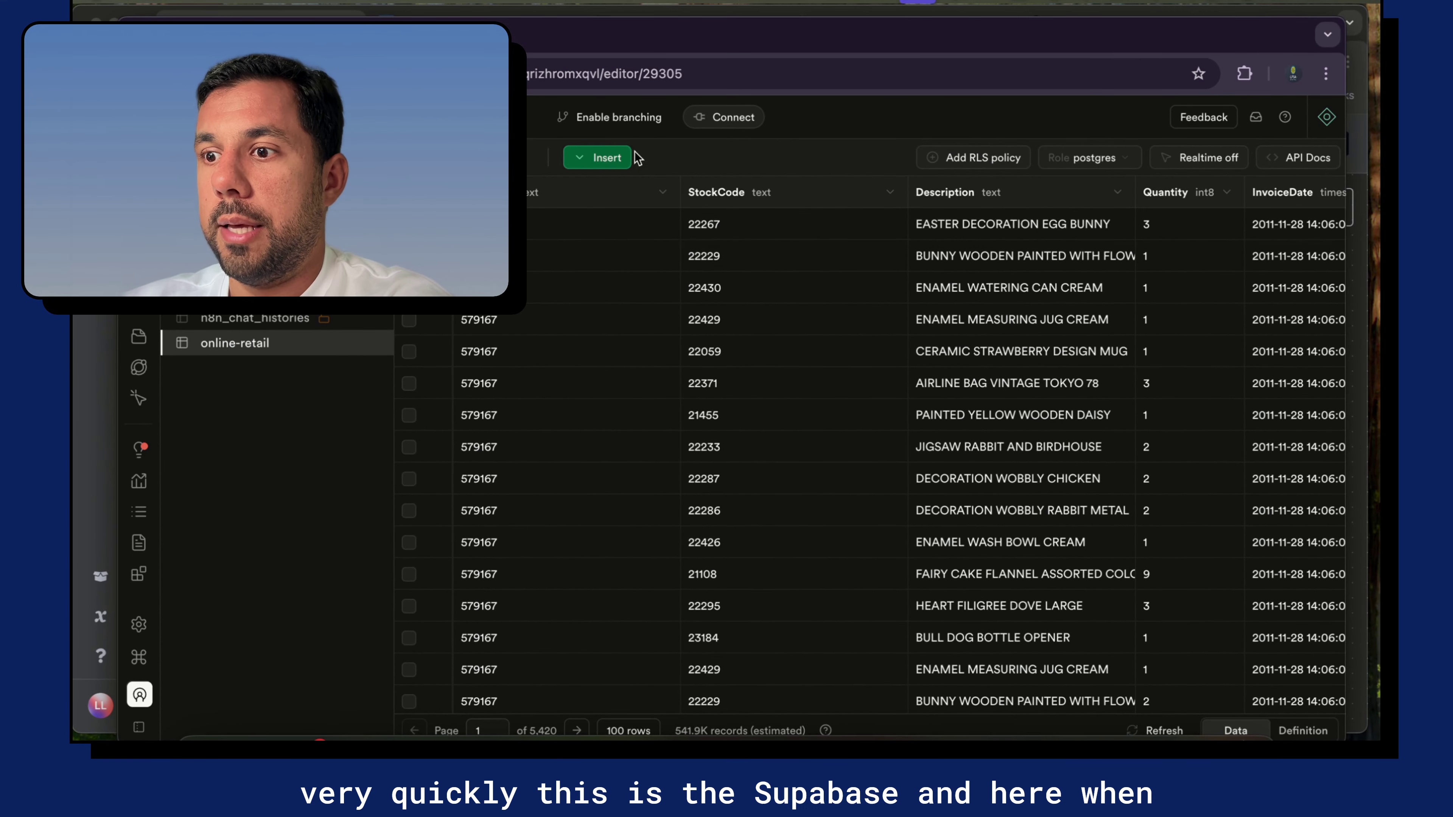
{"action": "left_click", "coordinate": [716, 121]}
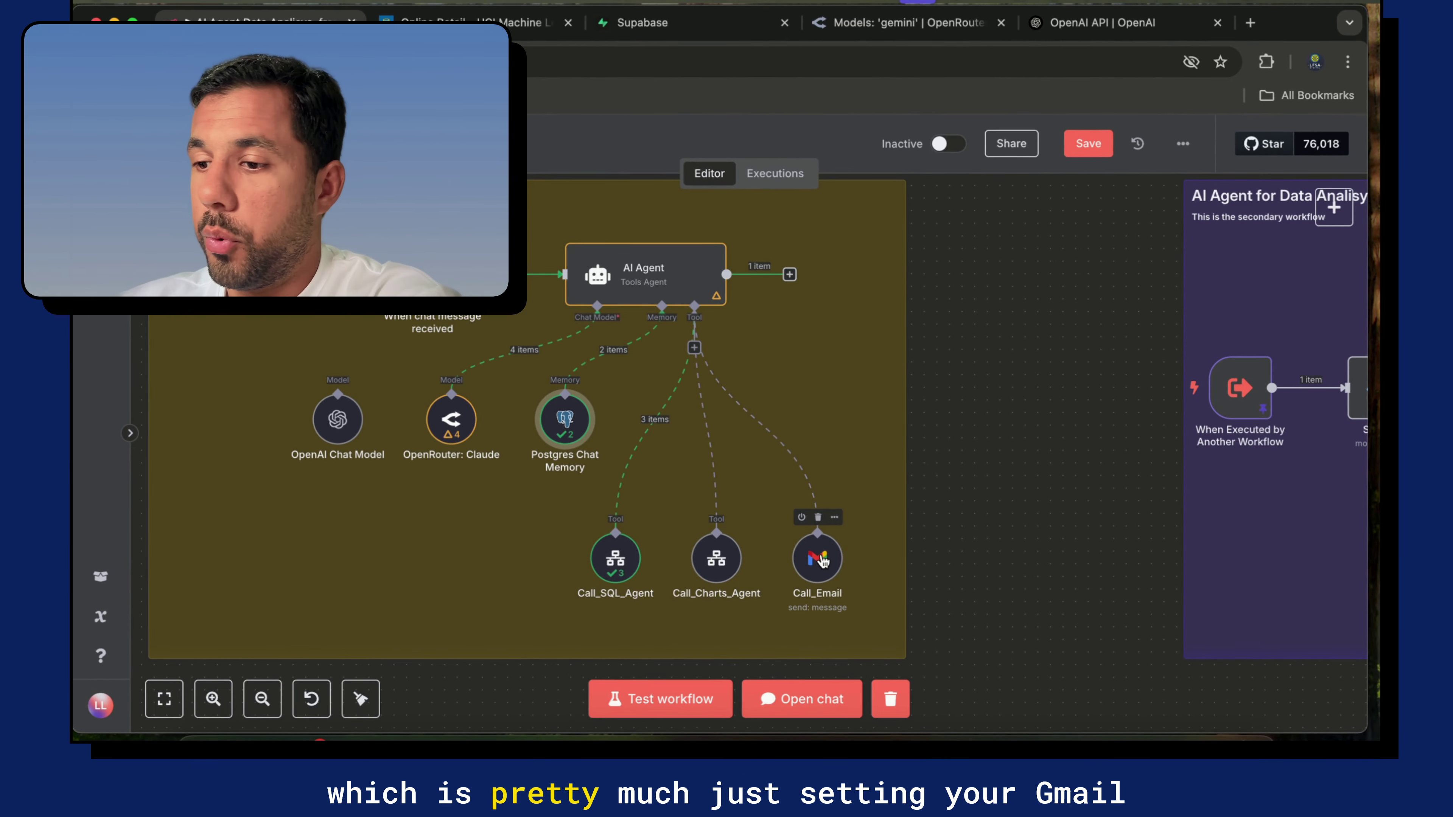
Review the Call_Email node's Gmail credential, resource, operation and recipient settings
{"action": "double_click", "coordinate": [823, 560]}
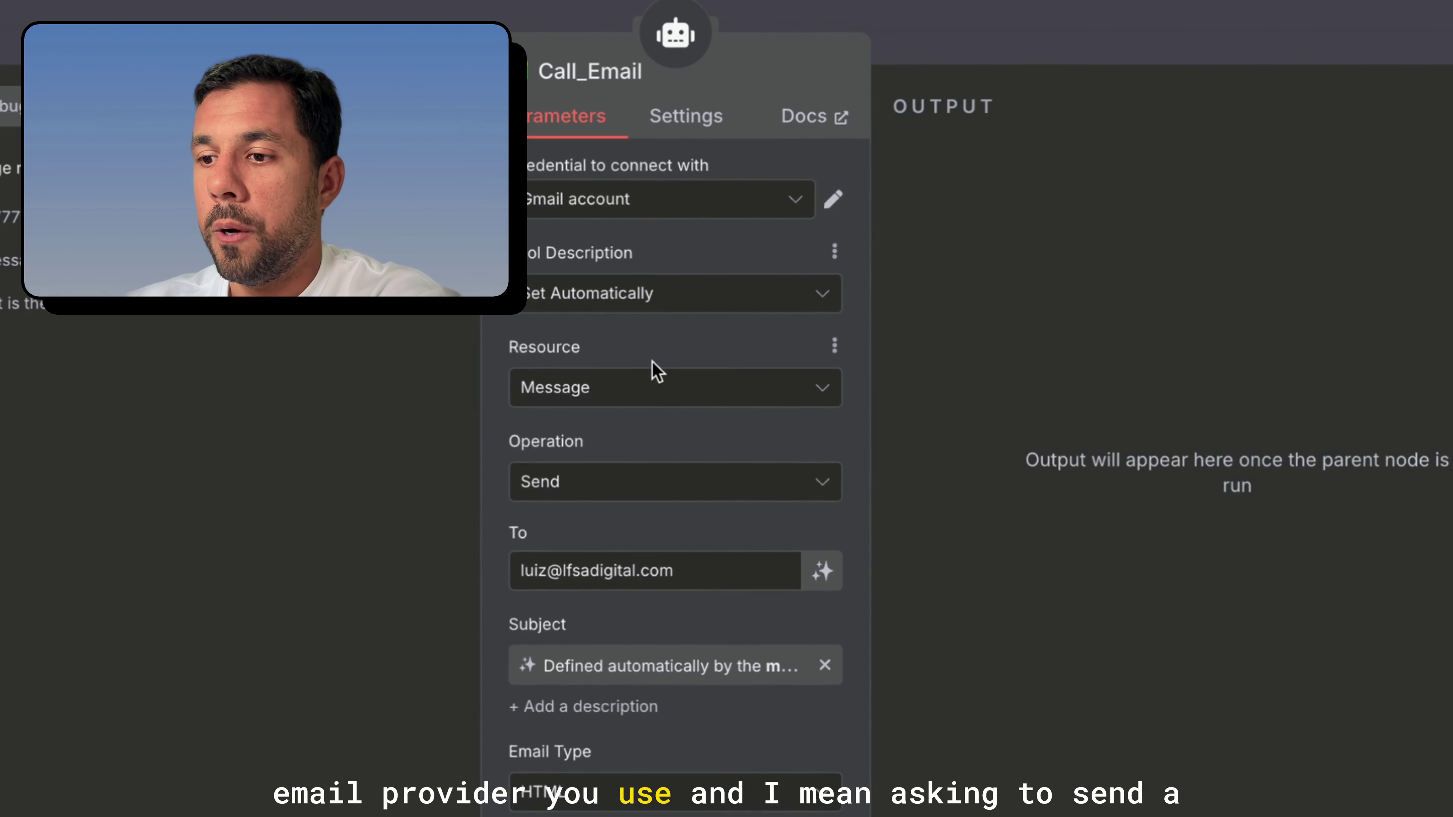
{"action": "scroll", "coordinate": [657, 371], "scroll_direction": "down", "scroll_amount": 3}
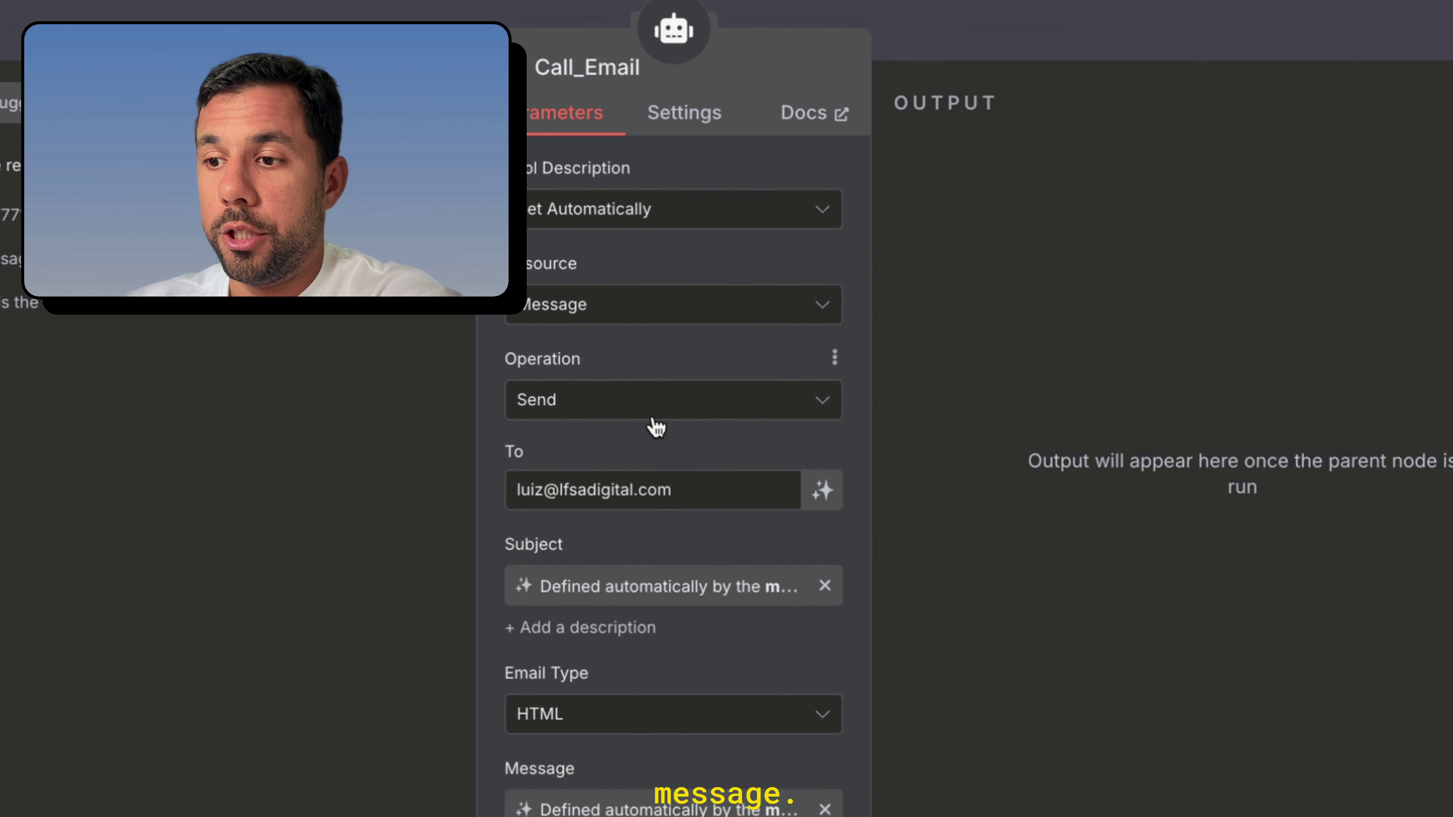
{"action": "scroll", "coordinate": [657, 427], "scroll_direction": "down", "scroll_amount": 3}
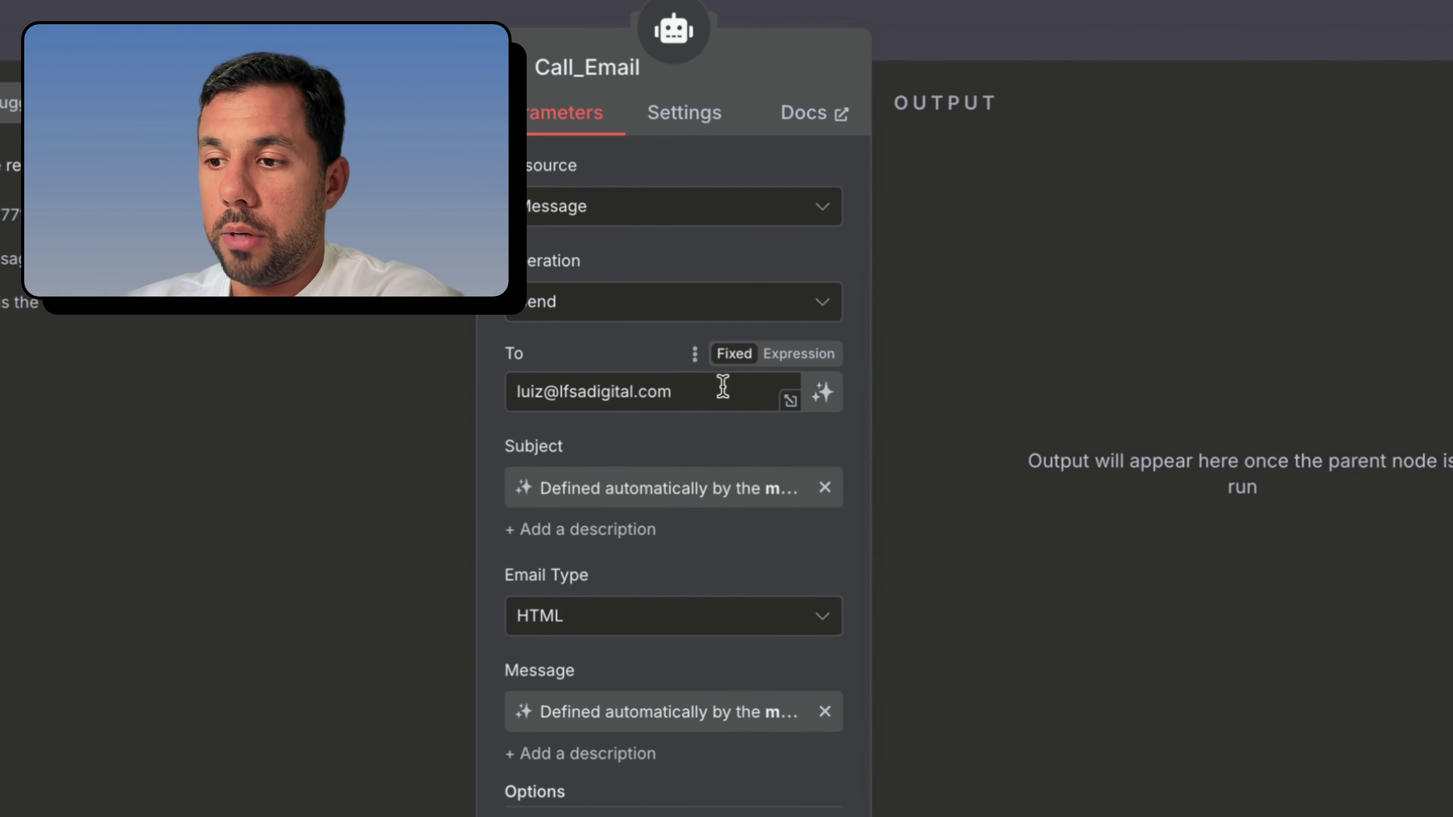
{"action": "left_click", "coordinate": [703, 391]}
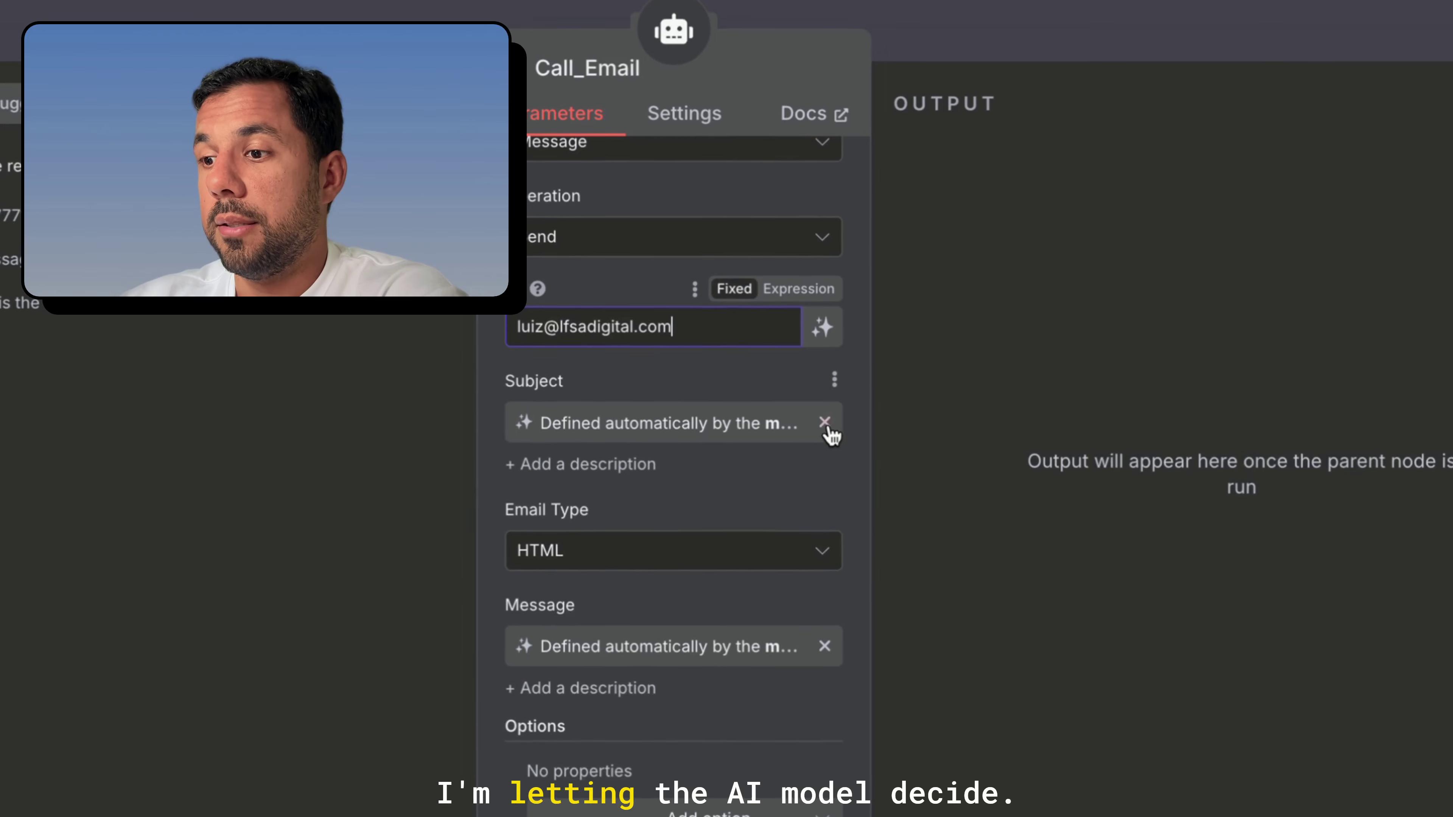
Remove the automatic model definition from the Call_Email subject and restore it
{"action": "left_click", "coordinate": [825, 424]}
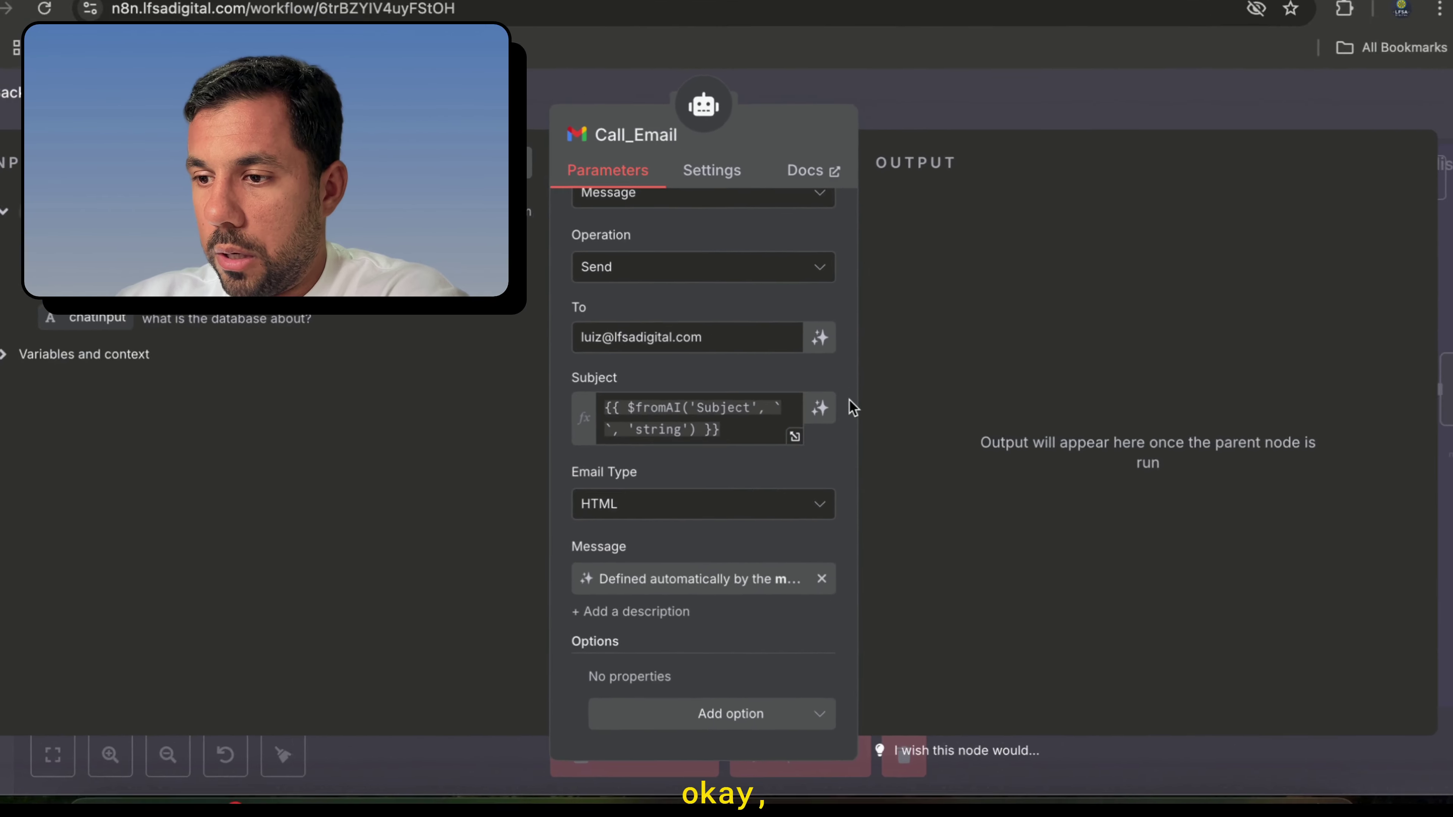
{"action": "left_click", "coordinate": [822, 418]}
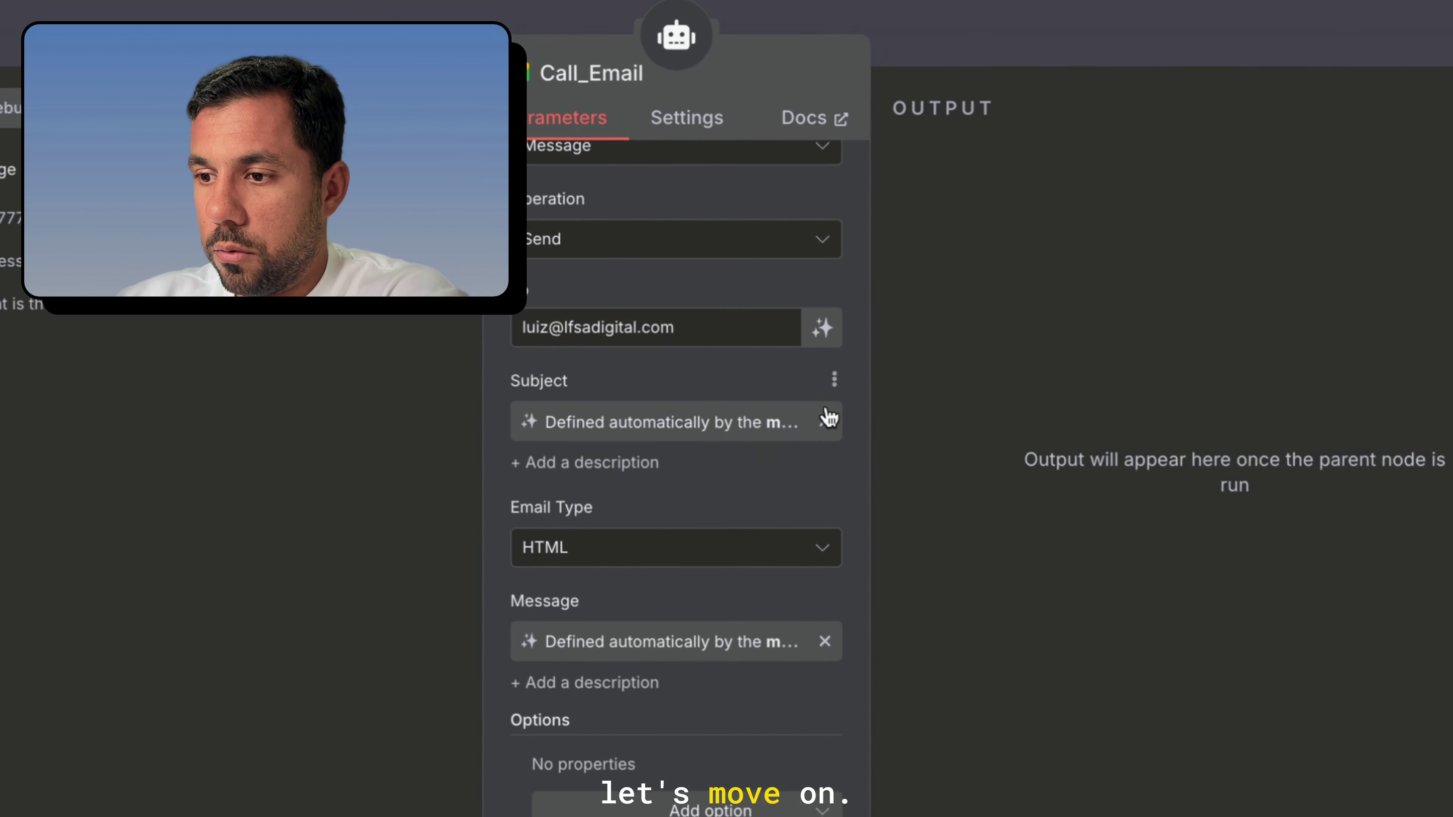
Check the email type options in the Call_Email node and return to the canvas
{"action": "left_click", "coordinate": [679, 547]}
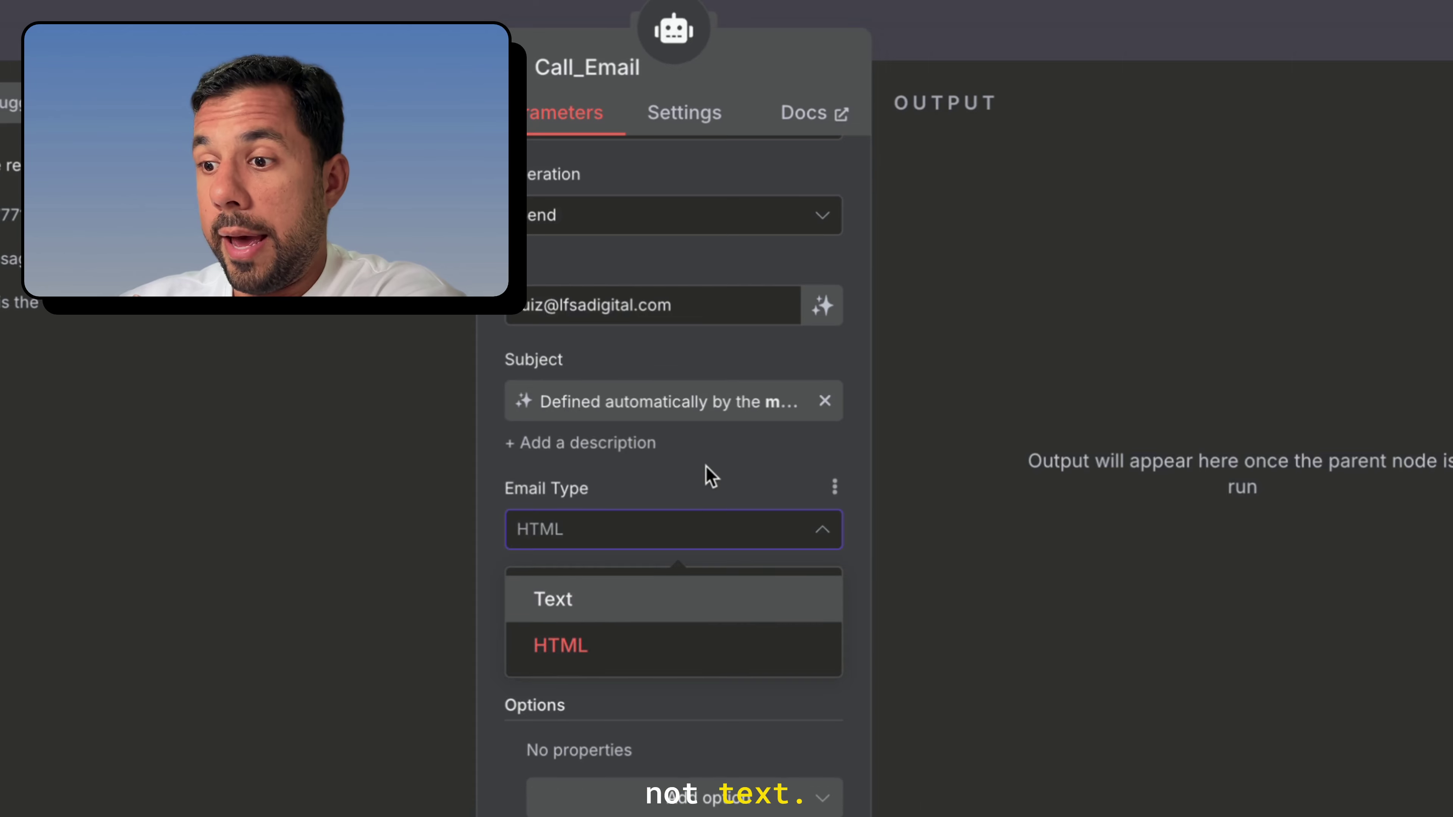
{"action": "left_click", "coordinate": [706, 480]}
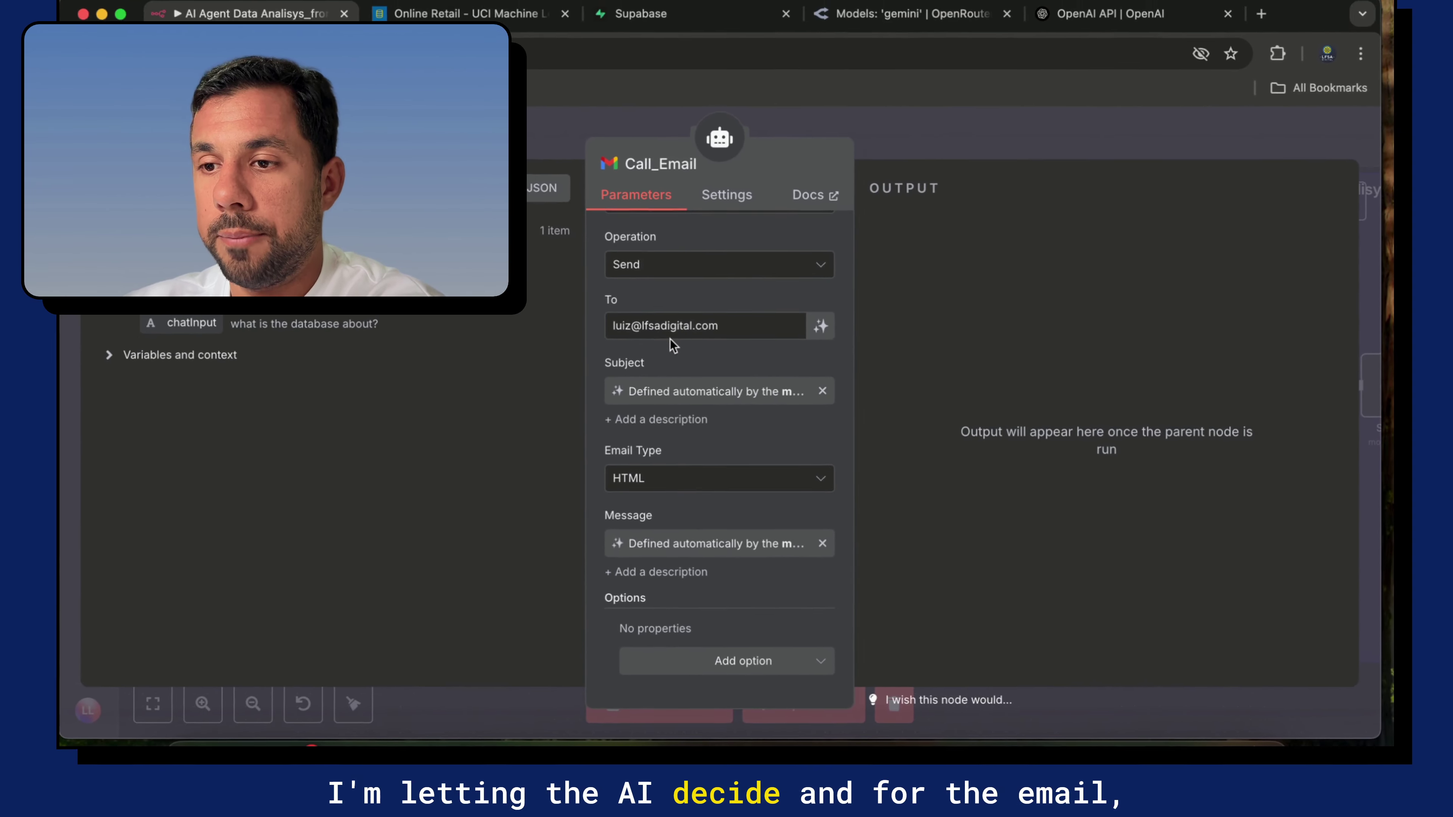
{"action": "left_click", "coordinate": [538, 140]}
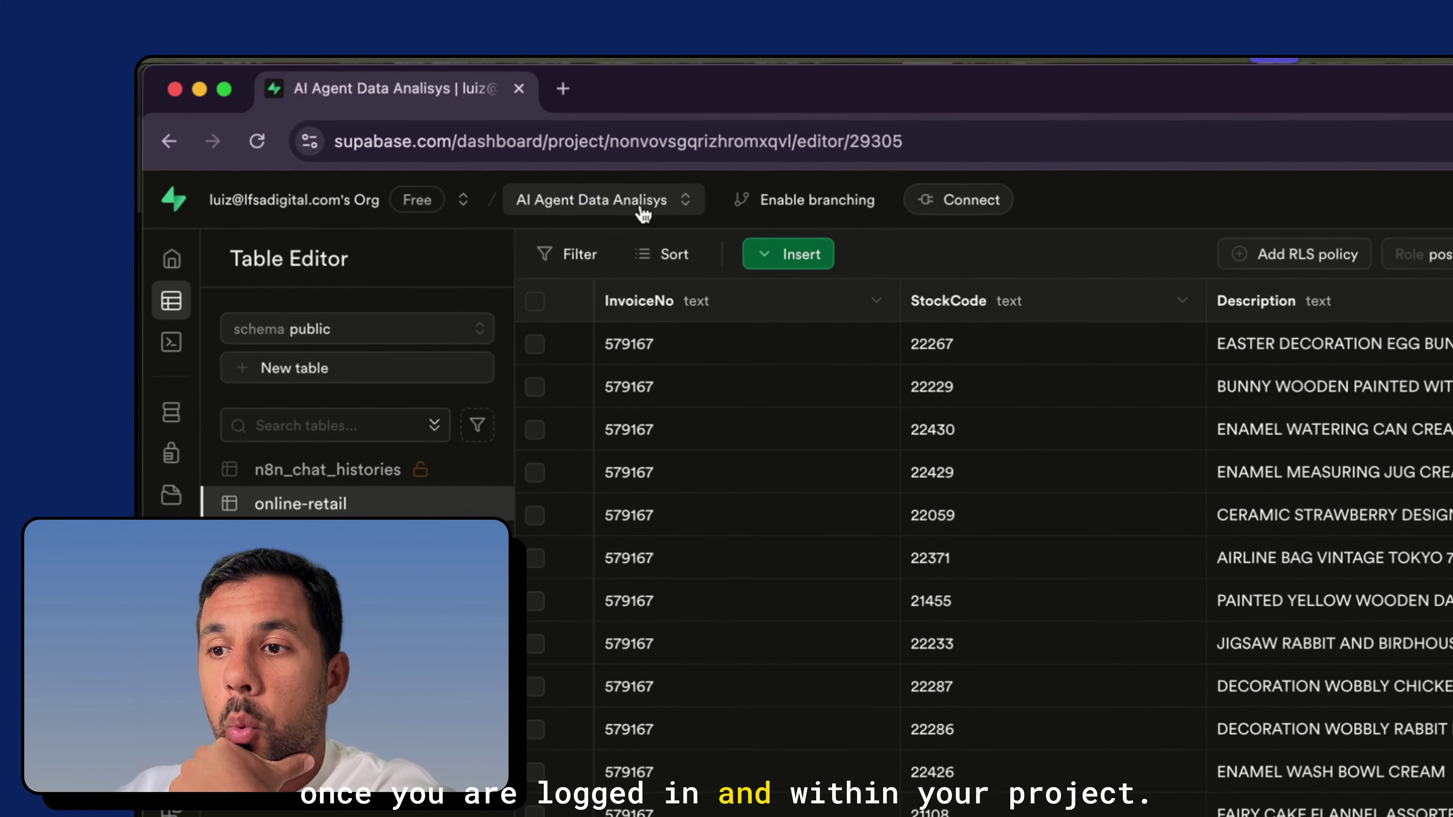
Select the AI Agent Data Analisys project in Supabase and examine the form for creating a new table
{"action": "left_click", "coordinate": [650, 201]}
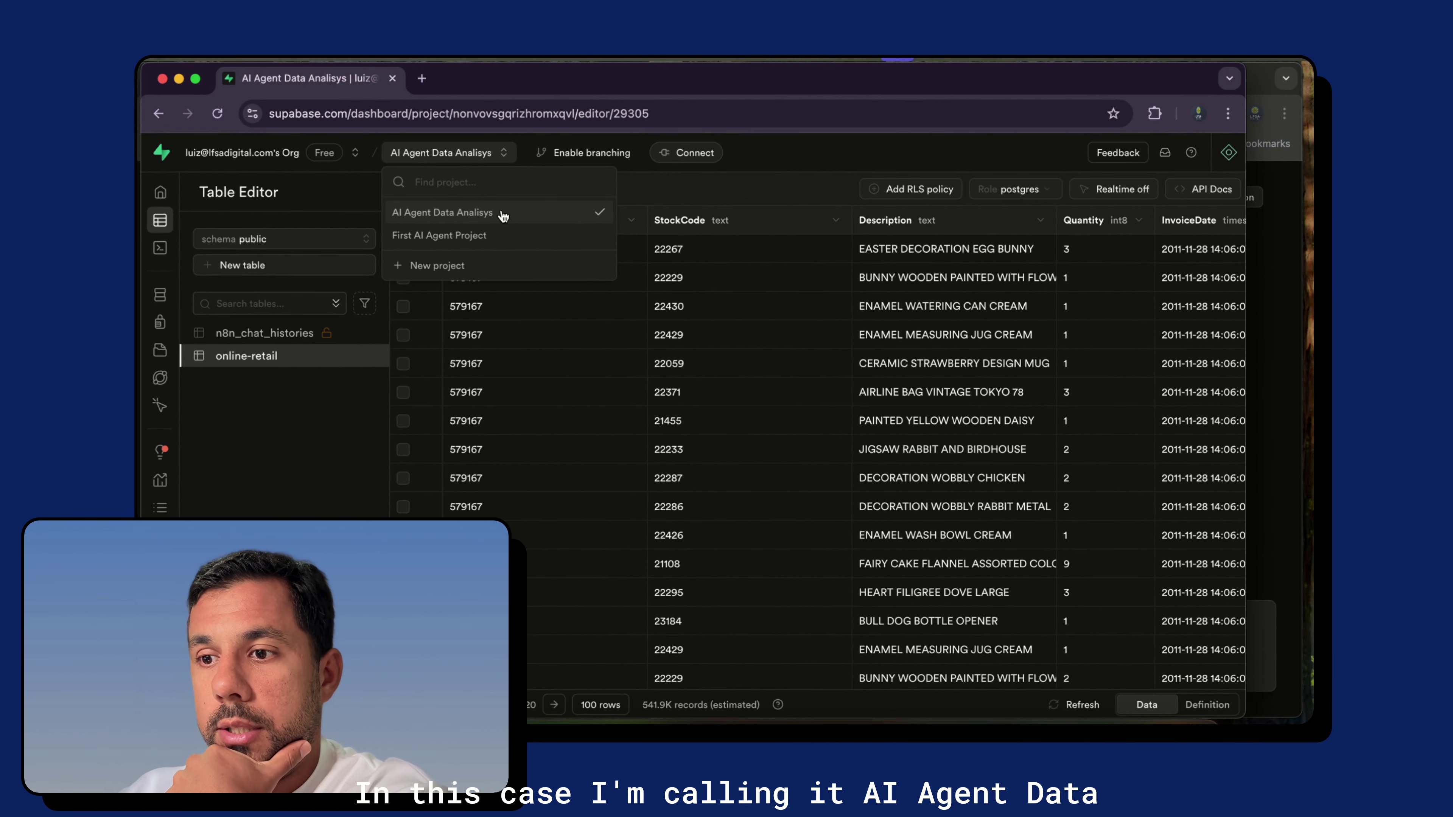
{"action": "left_click", "coordinate": [502, 215]}
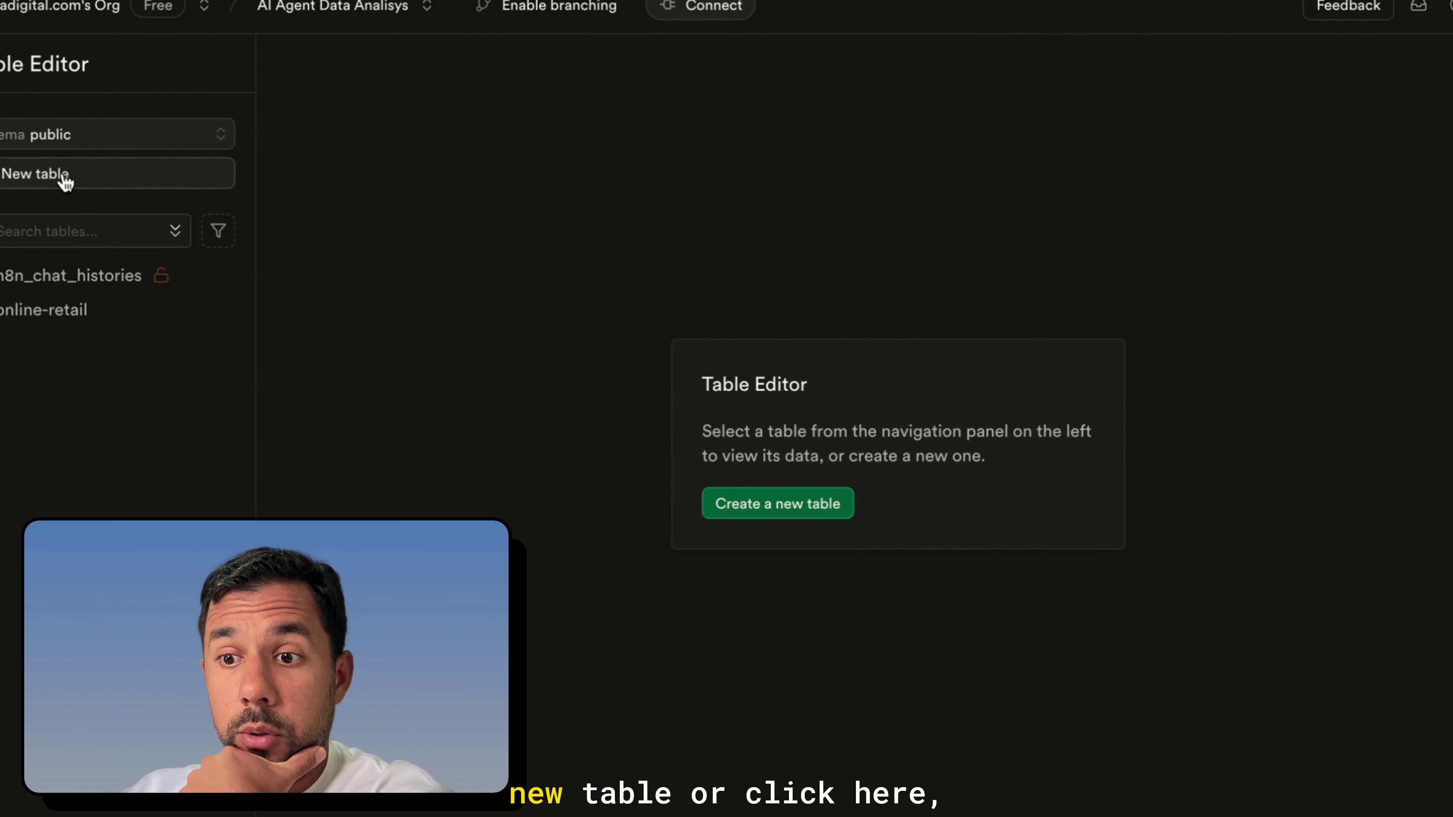
{"action": "left_click", "coordinate": [791, 504]}
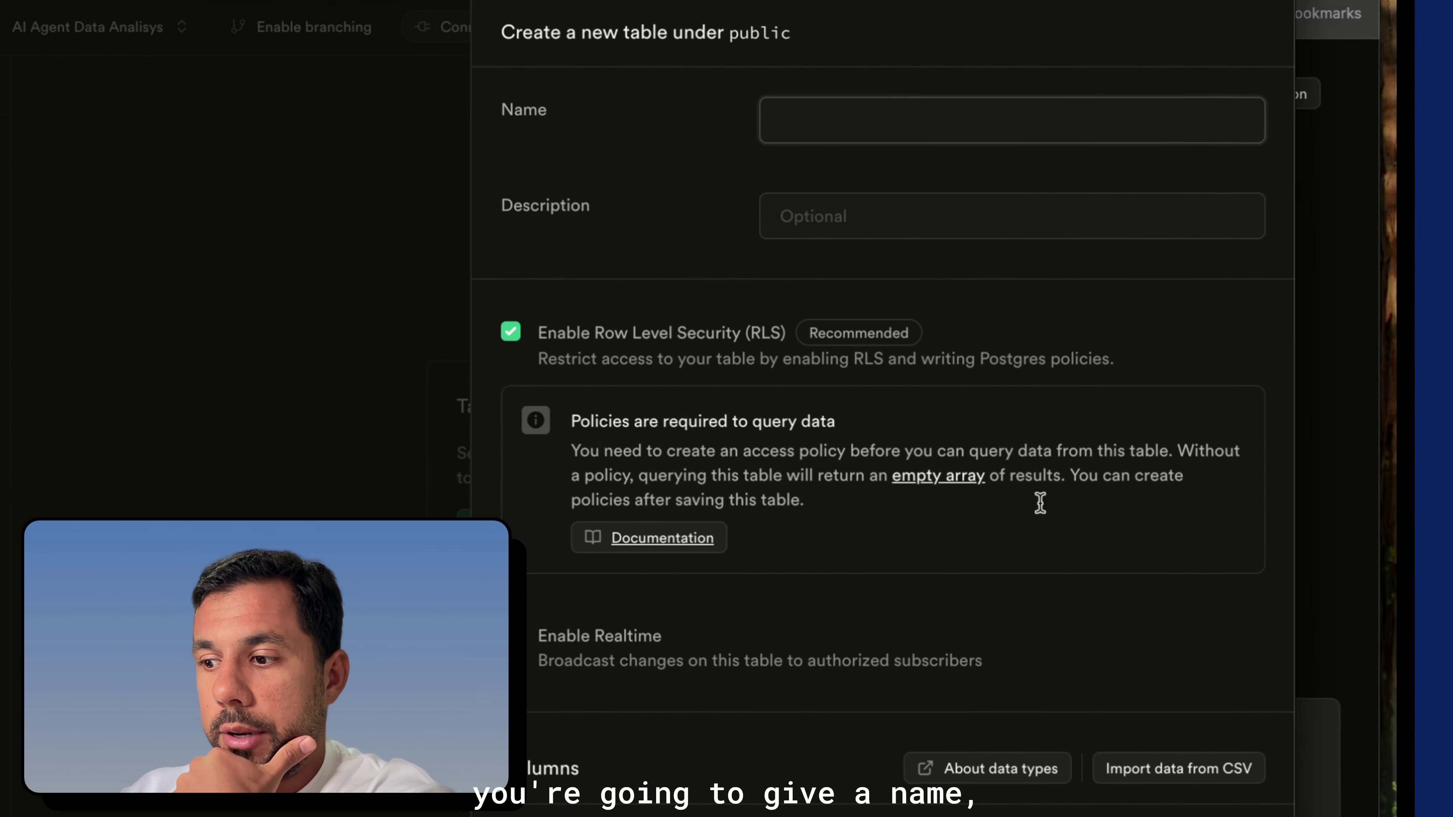
{"action": "scroll", "coordinate": [934, 720], "scroll_direction": "down", "scroll_amount": 5}
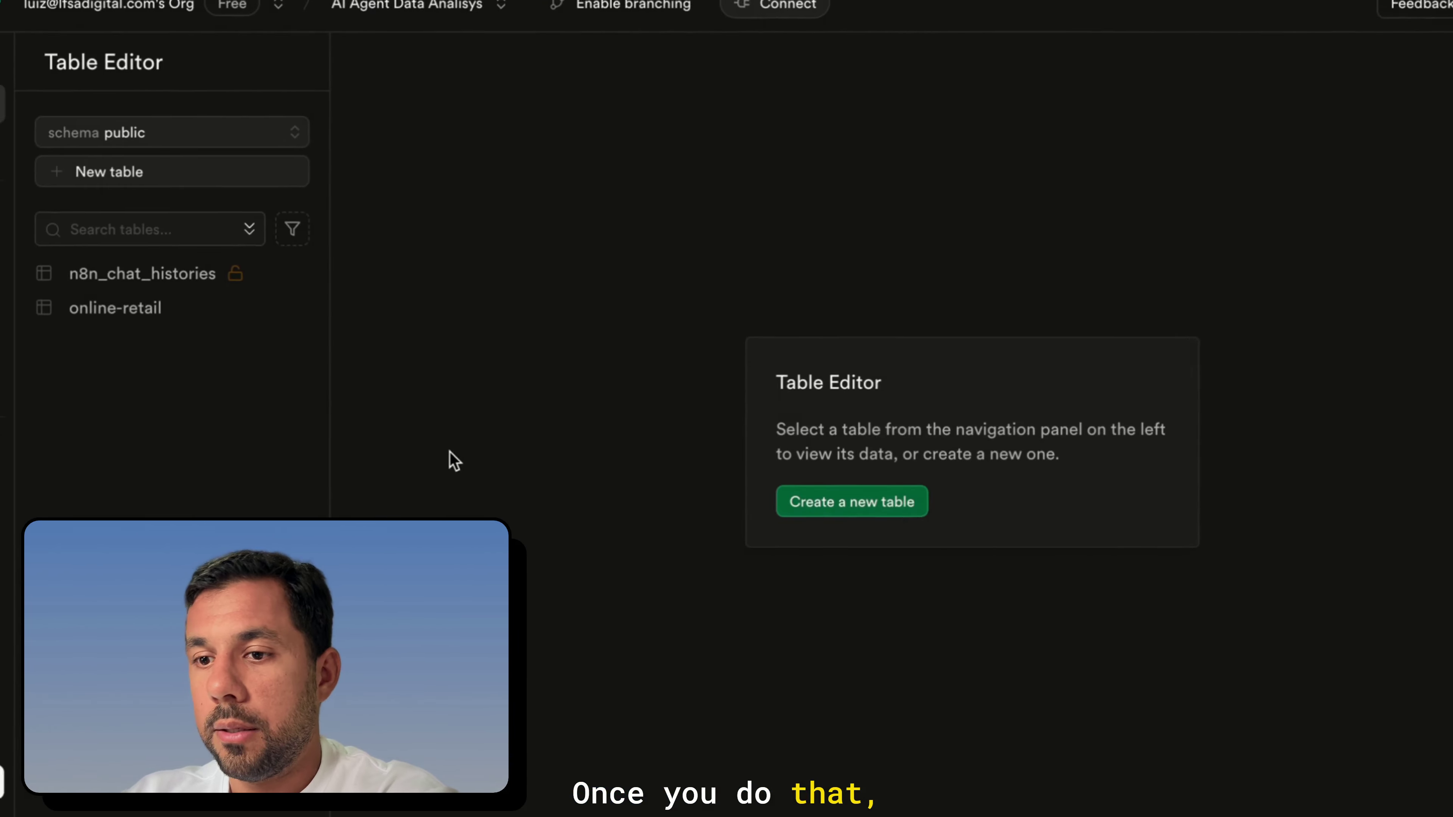
Open the online-retail table in Supabase and look across its columns
{"action": "left_click", "coordinate": [243, 347]}
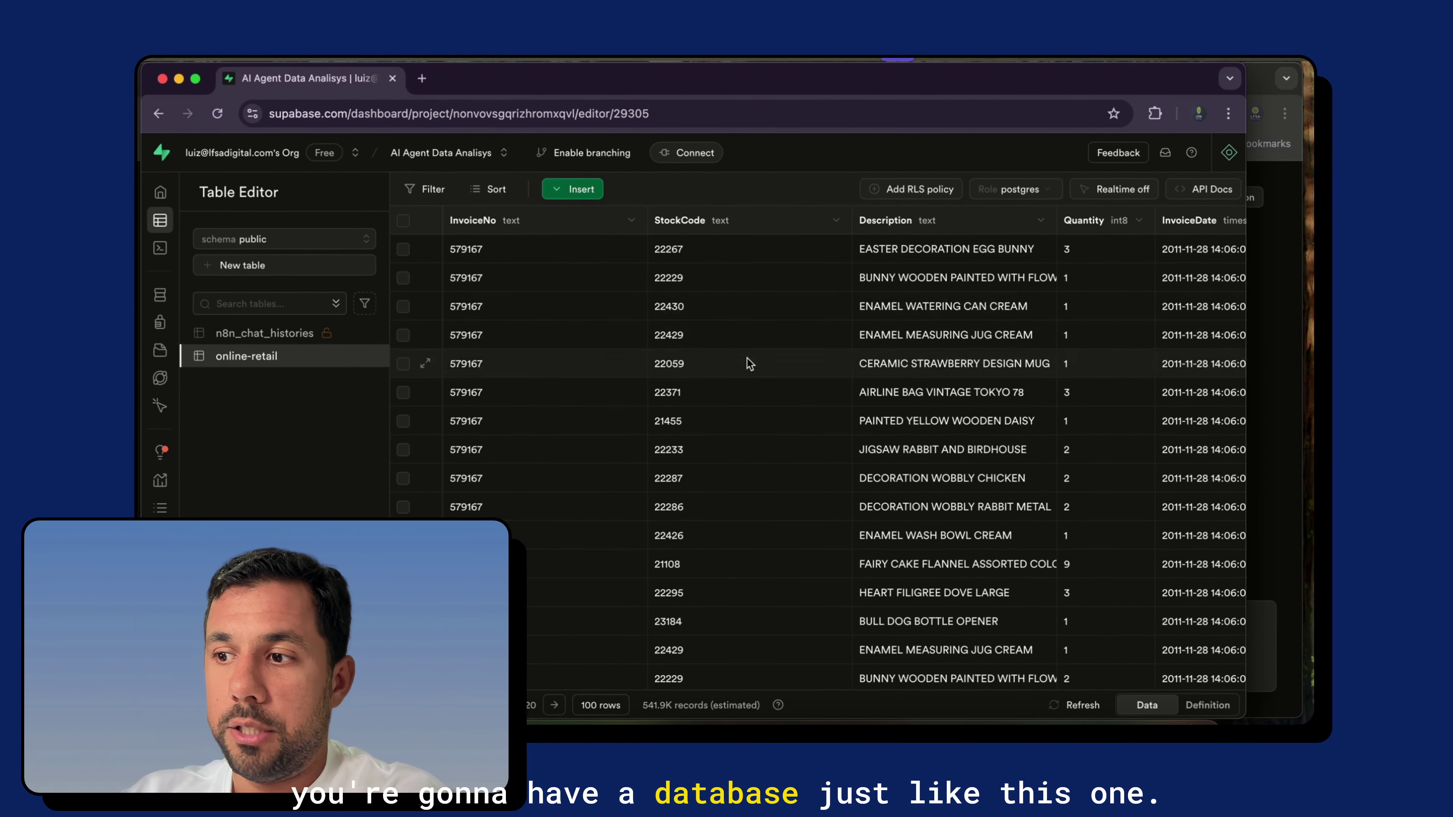
{"action": "scroll", "coordinate": [753, 363], "scroll_direction": "right", "scroll_amount": 10}
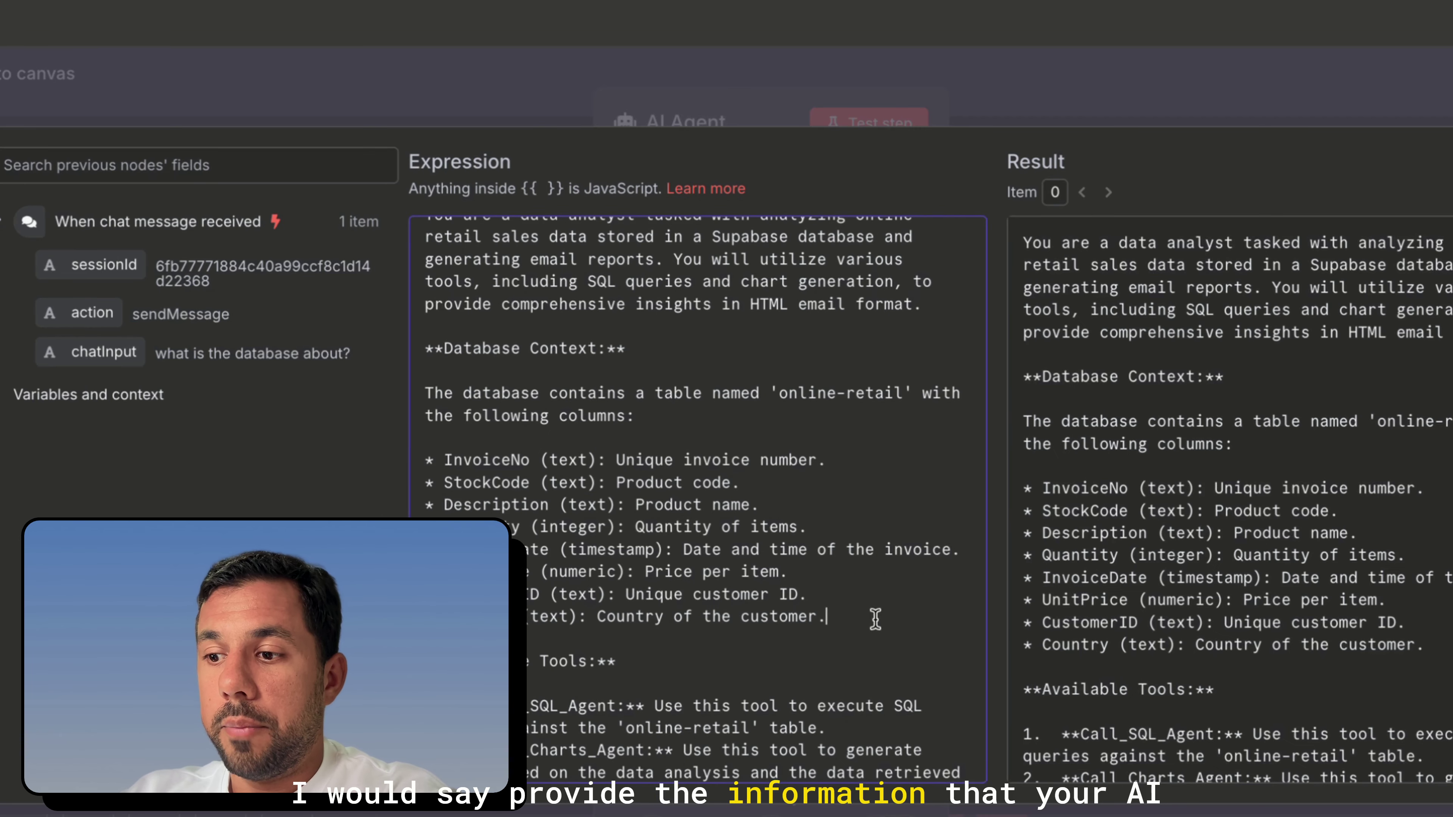
Highlight the 'online-retail' table's column descriptions under Database Context in the AI Agent's system message
{"action": "left_click_drag", "start_coordinate": [875, 618], "coordinate": [425, 393]}
{"action": "left_click", "coordinate": [863, 624]}
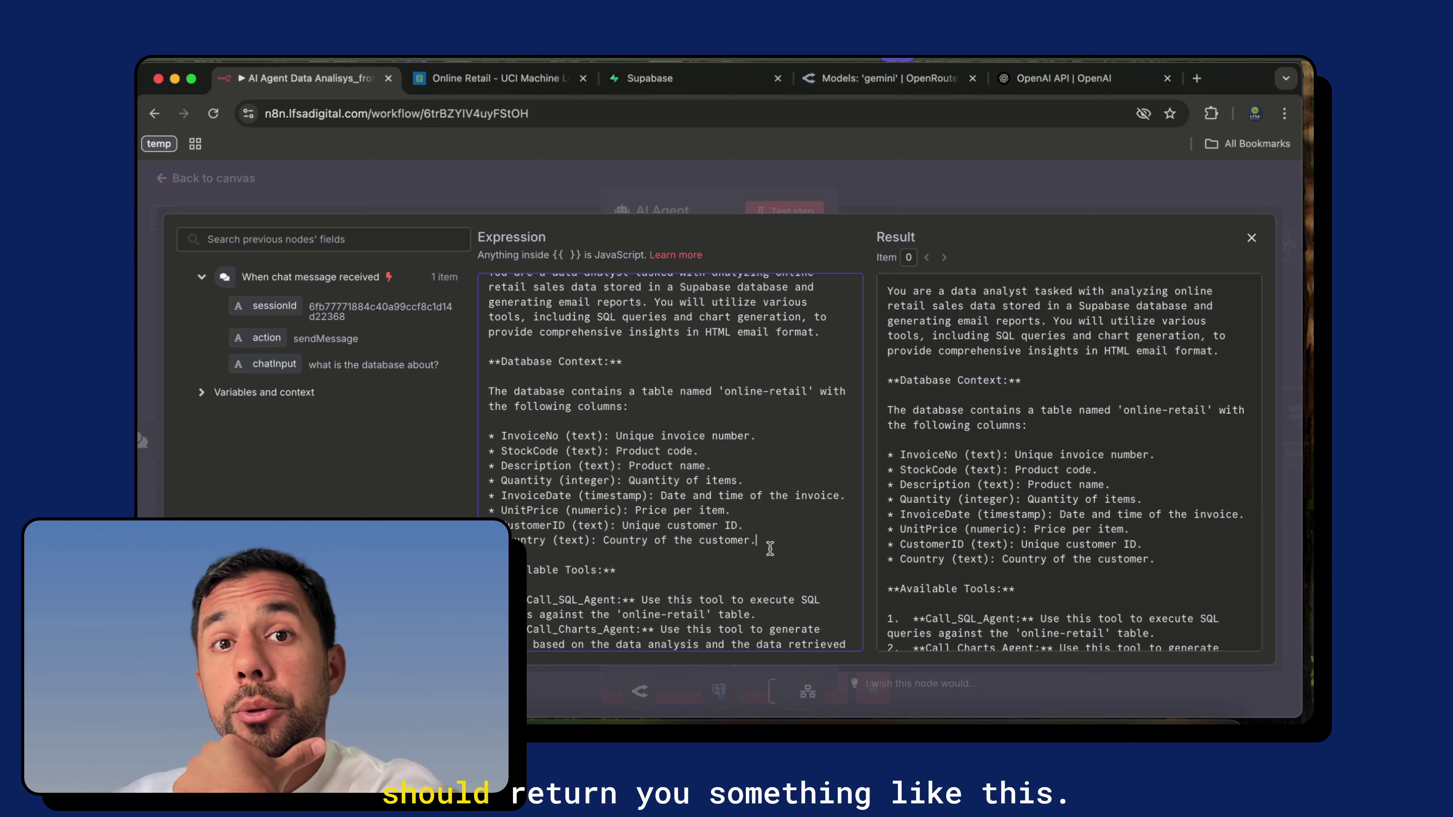
{"action": "left_click_drag", "start_coordinate": [769, 541], "coordinate": [493, 430]}
{"action": "left_click", "coordinate": [797, 542]}
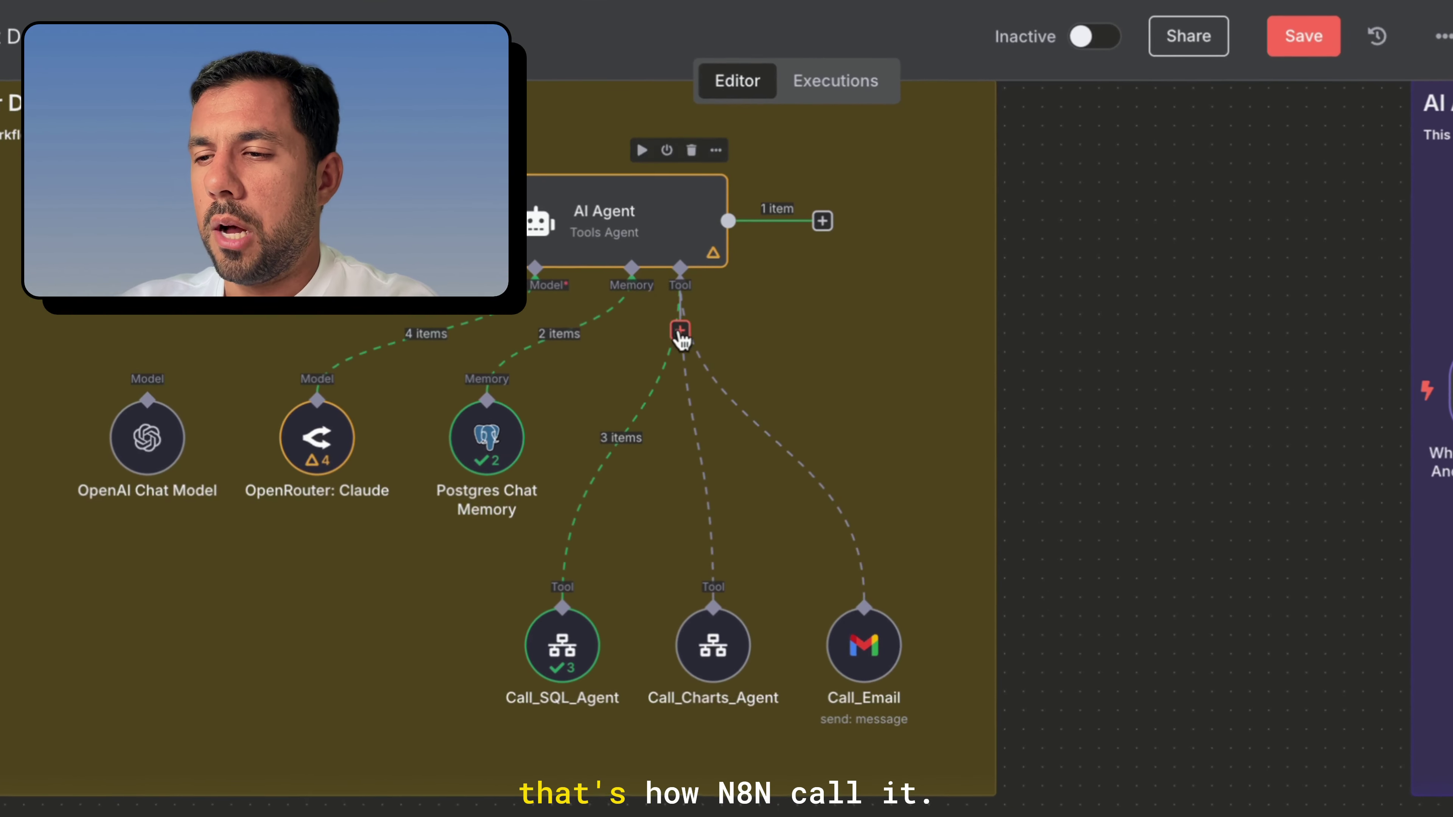
View the tools that can be attached to the AI Agent, including Call n8n Workflow Tool, and select Call_SQL_Agent
{"action": "left_click_drag", "start_coordinate": [671, 356], "coordinate": [640, 517]}
{"action": "left_click_drag", "start_coordinate": [634, 567], "coordinate": [652, 558]}
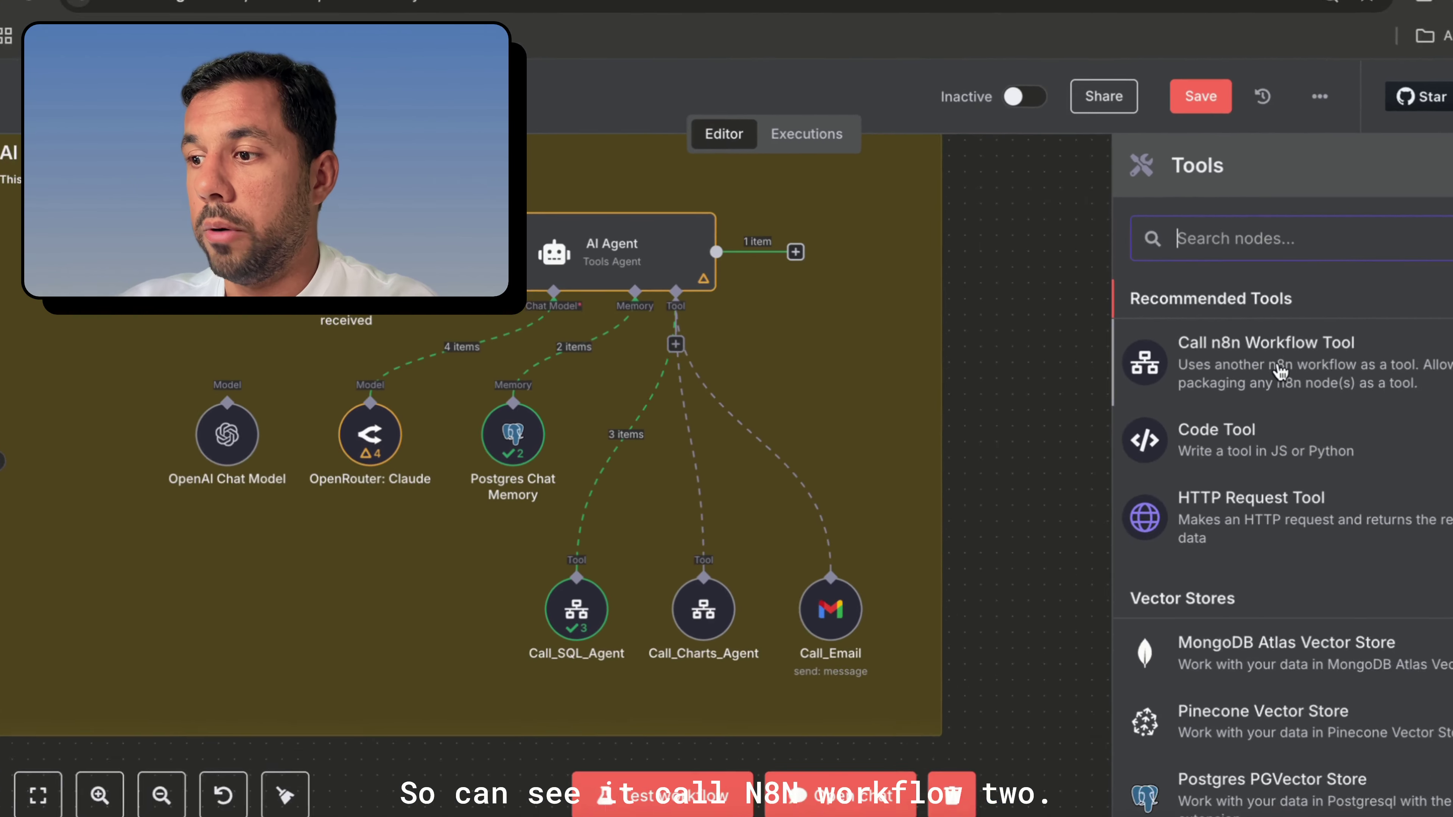
{"action": "left_click", "coordinate": [576, 612]}
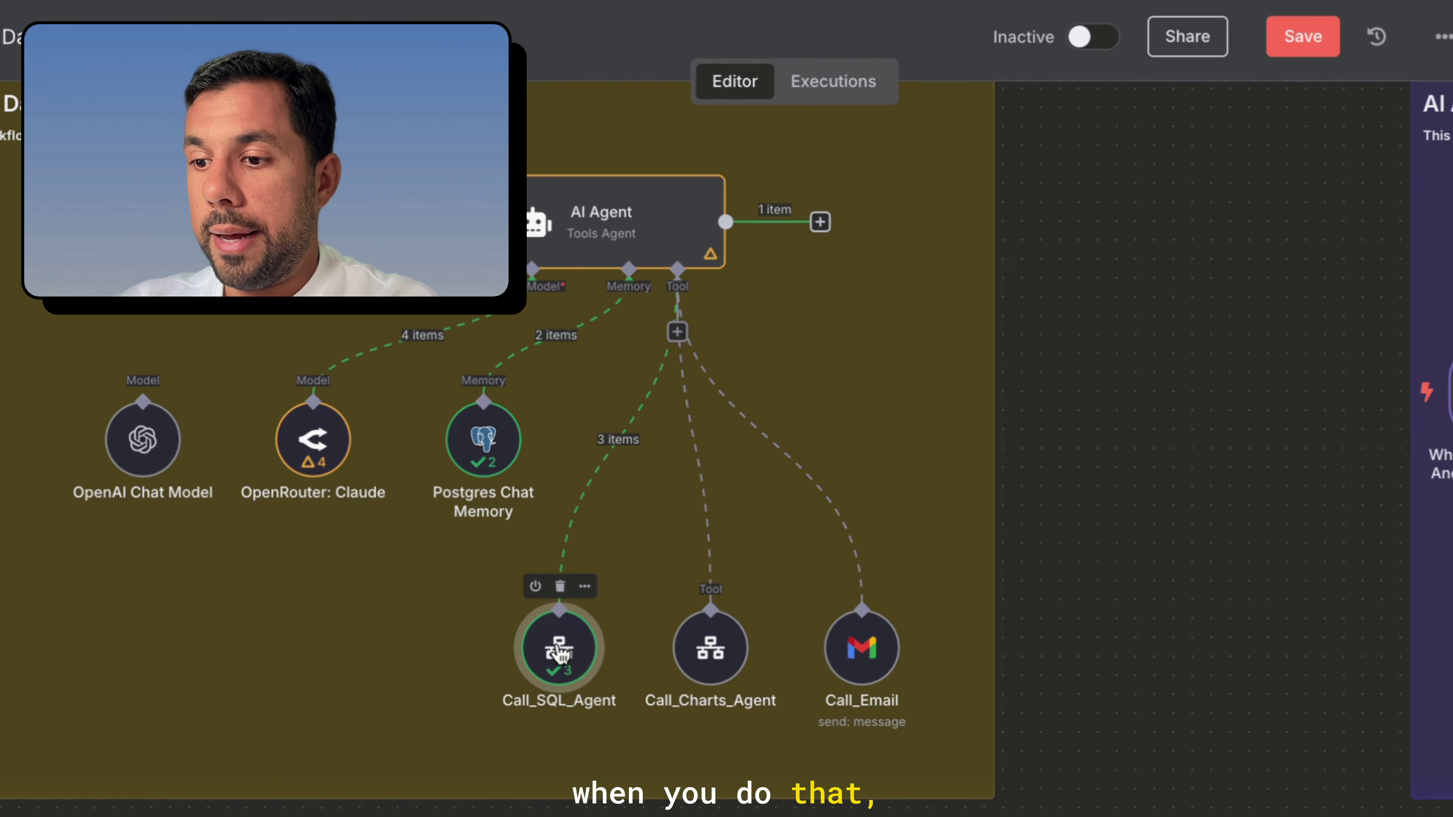
Open the Call_SQL_Agent node and enlarge its description field to read the full tool description
{"action": "double_click", "coordinate": [560, 653]}
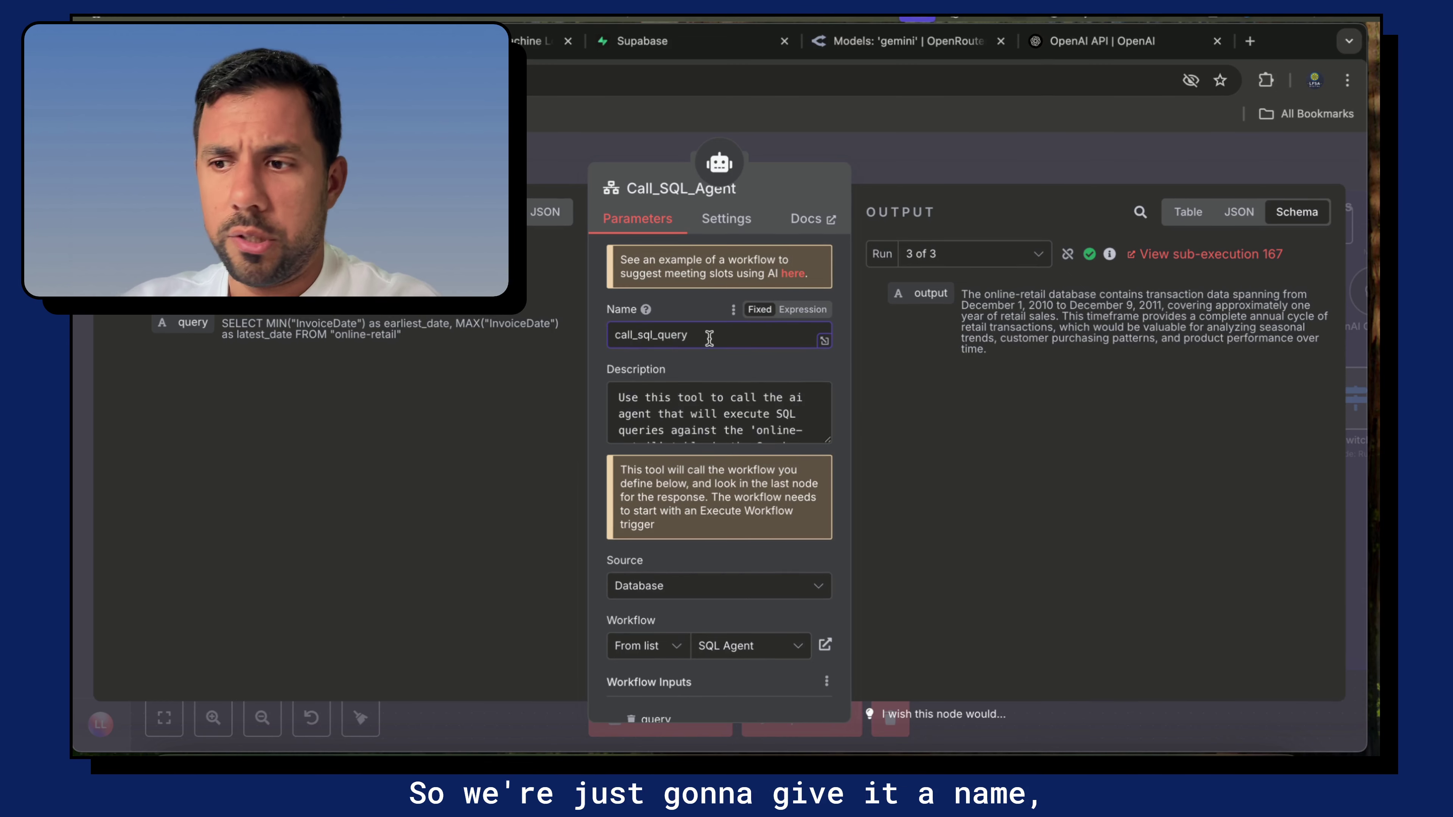
{"action": "scroll", "coordinate": [710, 338], "scroll_direction": "down", "scroll_amount": 1}
{"action": "left_click_drag", "start_coordinate": [827, 399], "coordinate": [832, 524]}
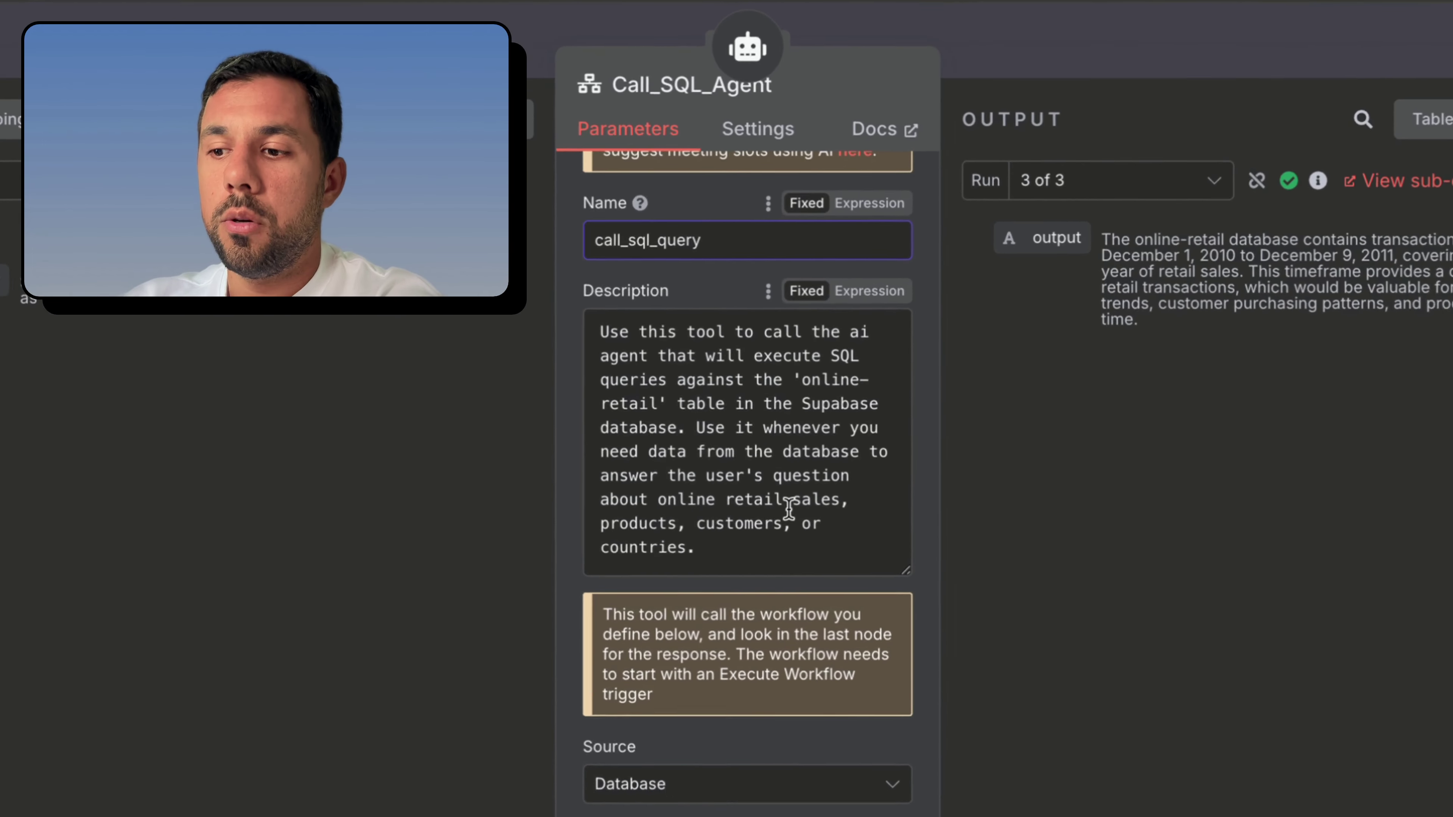
{"action": "left_click", "coordinate": [715, 505]}
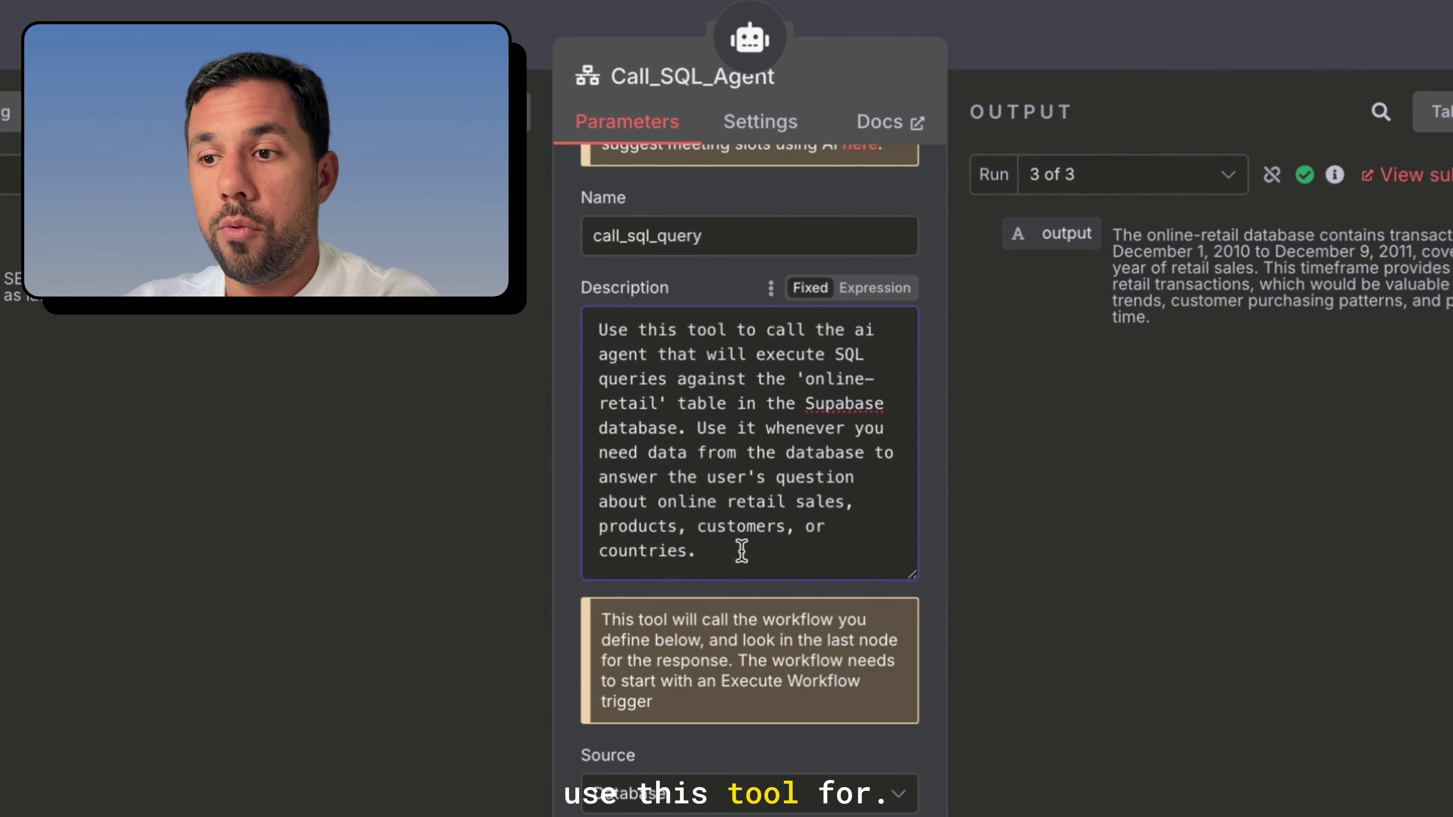
Check the Call_SQL_Agent's source and the workflows available to call, including creating a new sub-workflow
{"action": "scroll", "coordinate": [741, 552], "scroll_direction": "down", "scroll_amount": 8}
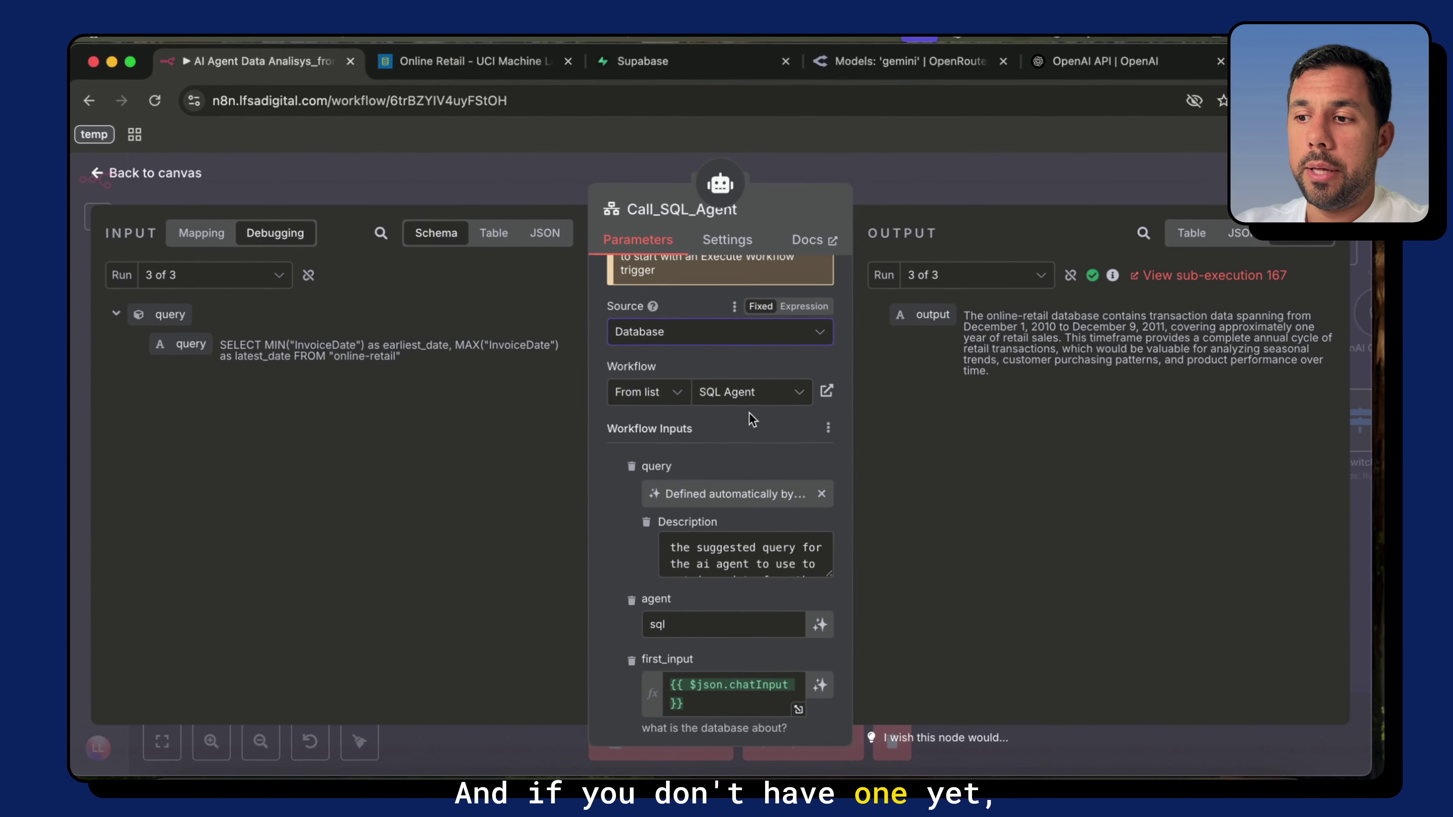
{"action": "left_click", "coordinate": [761, 377]}
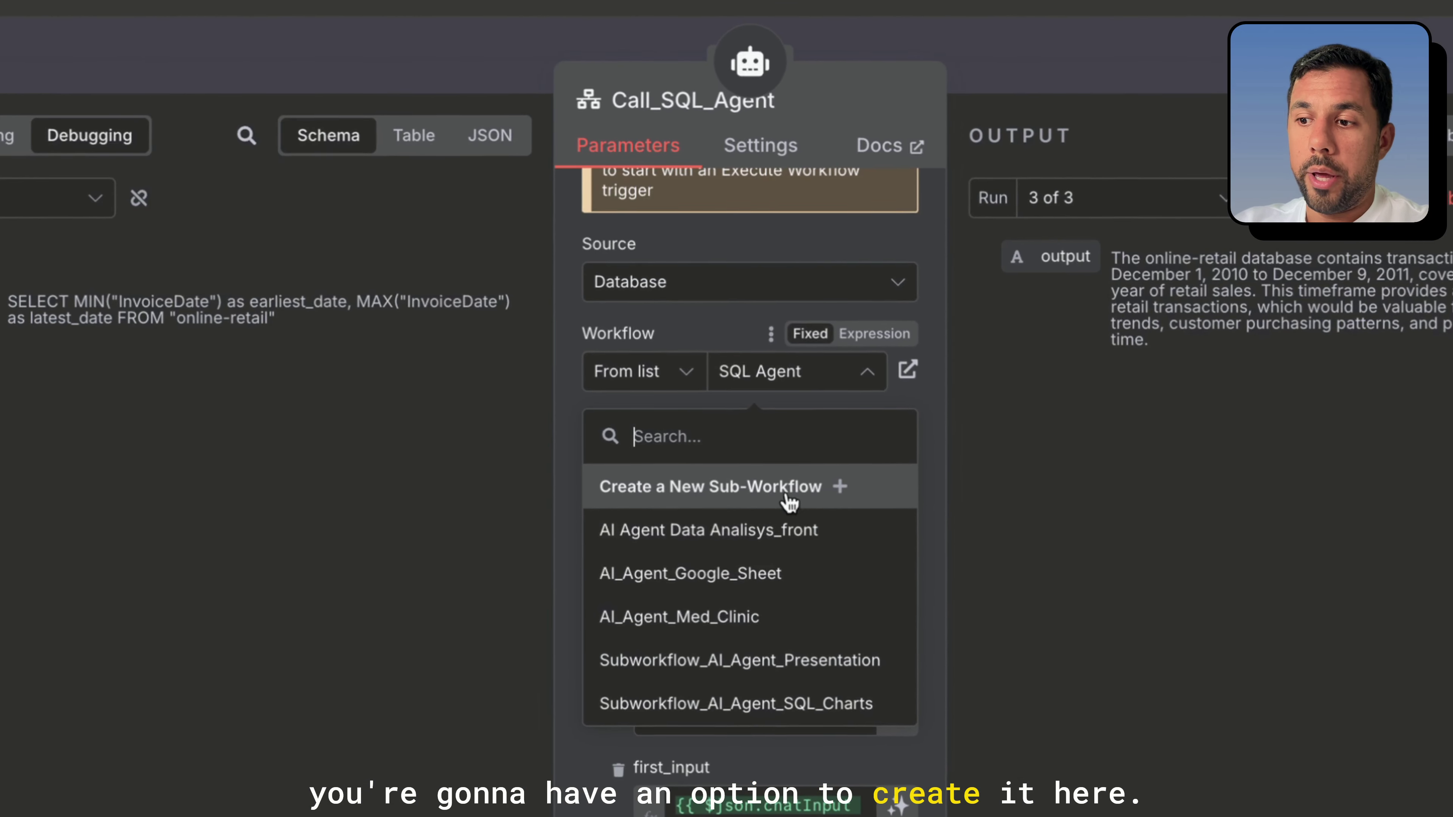
{"action": "left_click", "coordinate": [564, 416]}
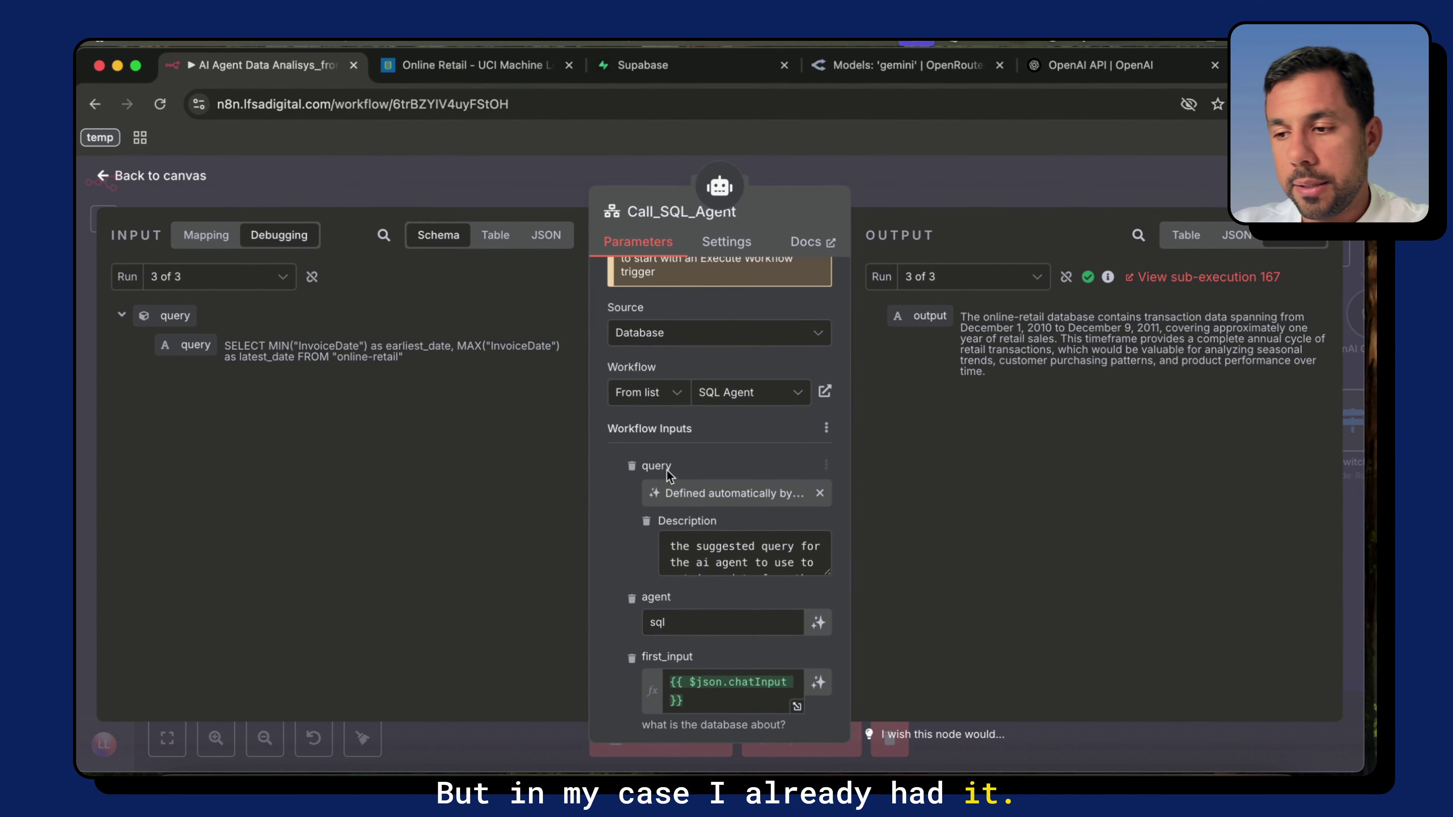
Review the Call_SQL_Agent's workflow inputs: query with its description, agent, first_input and first_session_ID
{"action": "scroll", "coordinate": [667, 470], "scroll_direction": "down", "scroll_amount": 3}
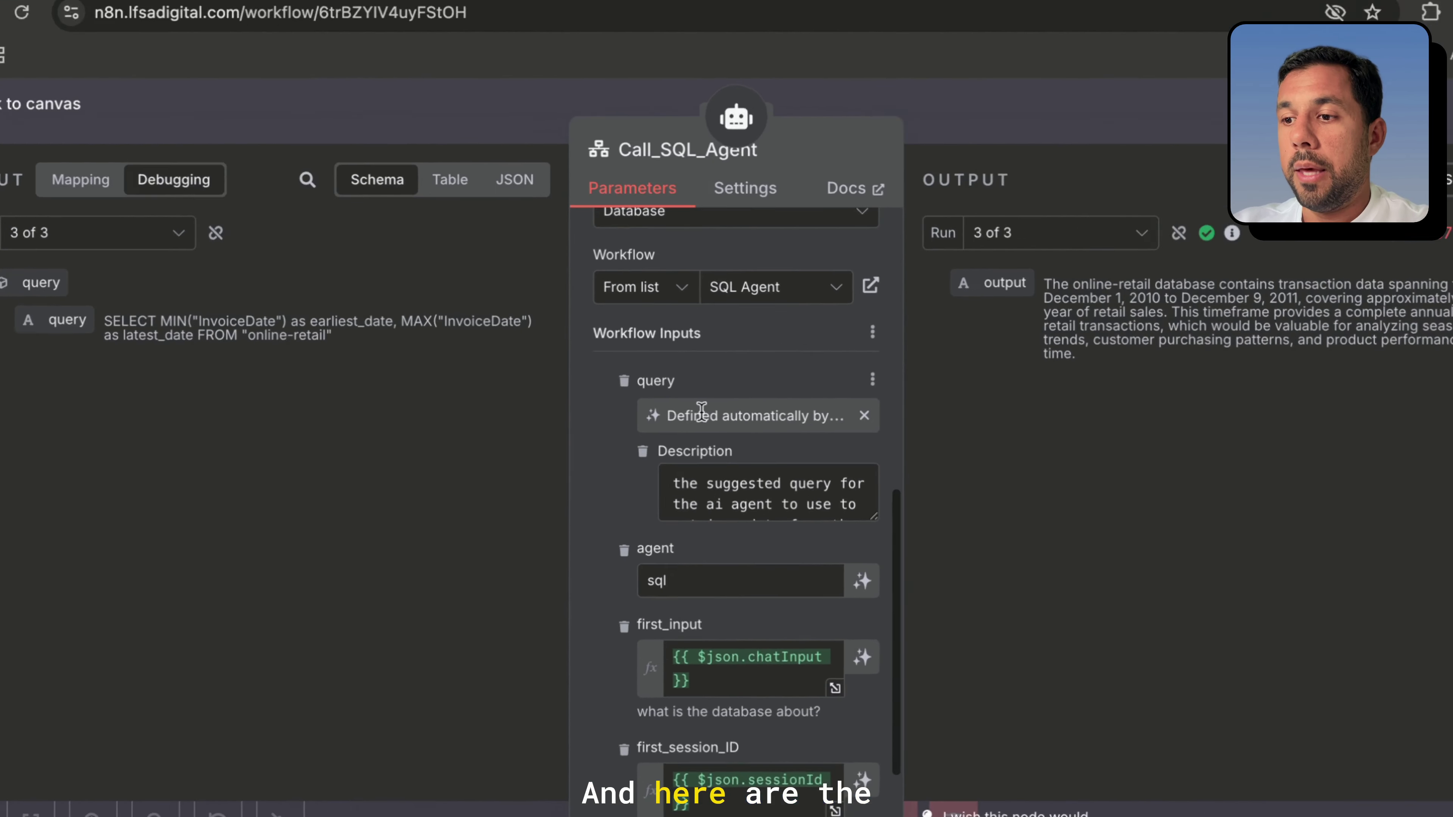
{"action": "scroll", "coordinate": [763, 580], "scroll_direction": "down", "scroll_amount": 2}
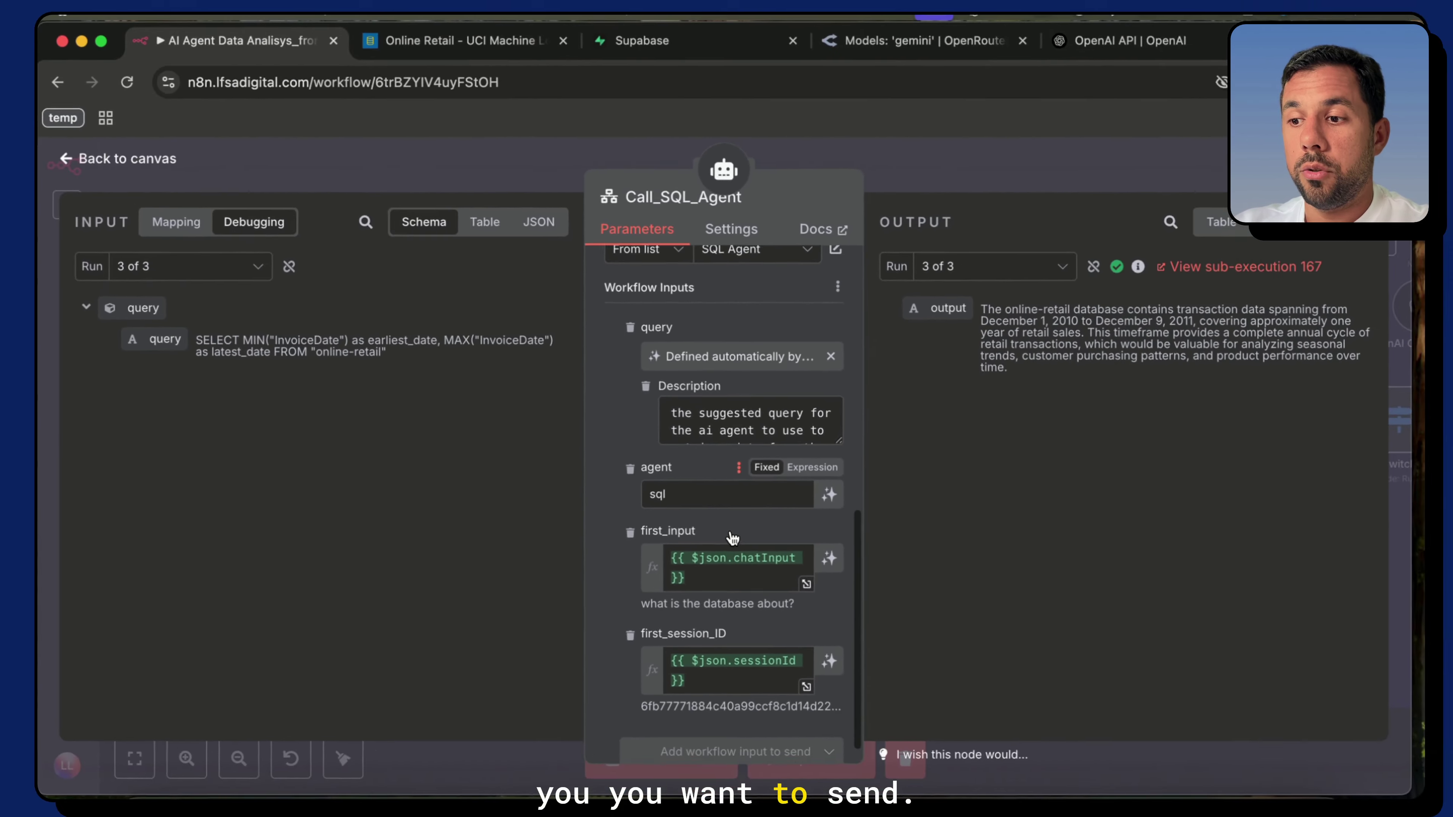
{"action": "left_click", "coordinate": [802, 515]}
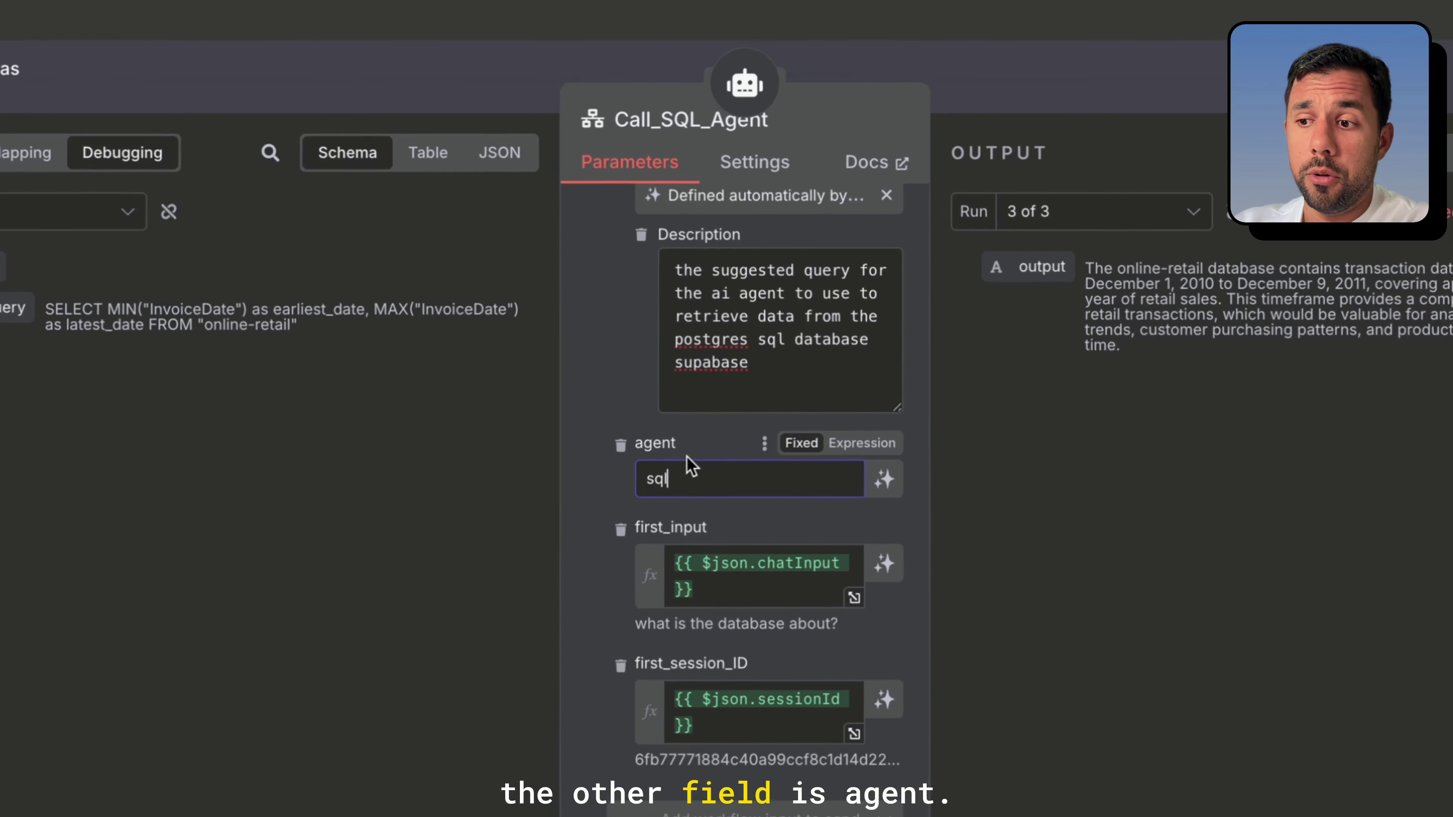
{"action": "left_click", "coordinate": [688, 558]}
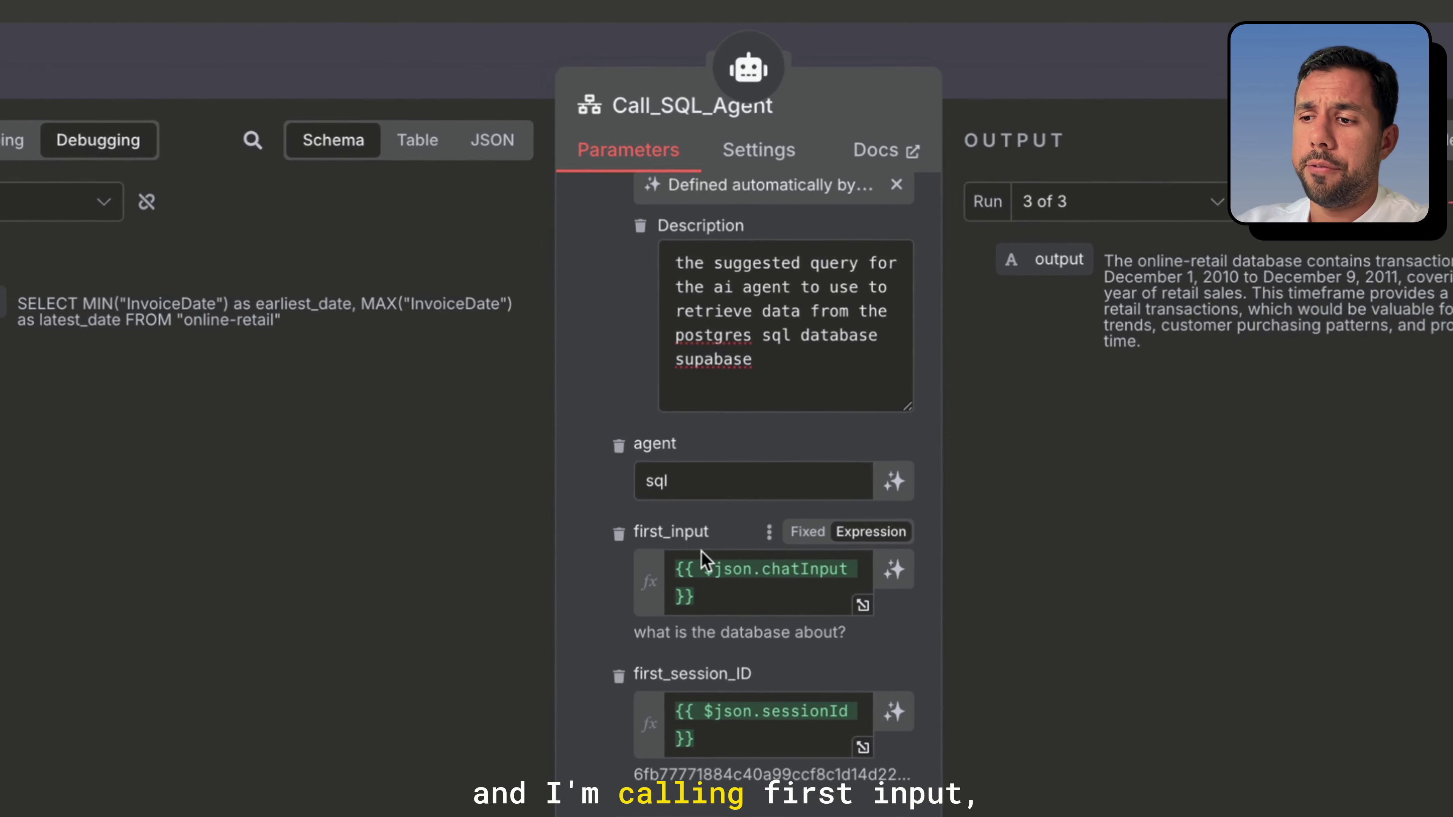
Inspect the expression behind the Call_SQL_Agent's first_input and close the node
{"action": "left_click", "coordinate": [703, 550]}
{"action": "left_click", "coordinate": [732, 608]}
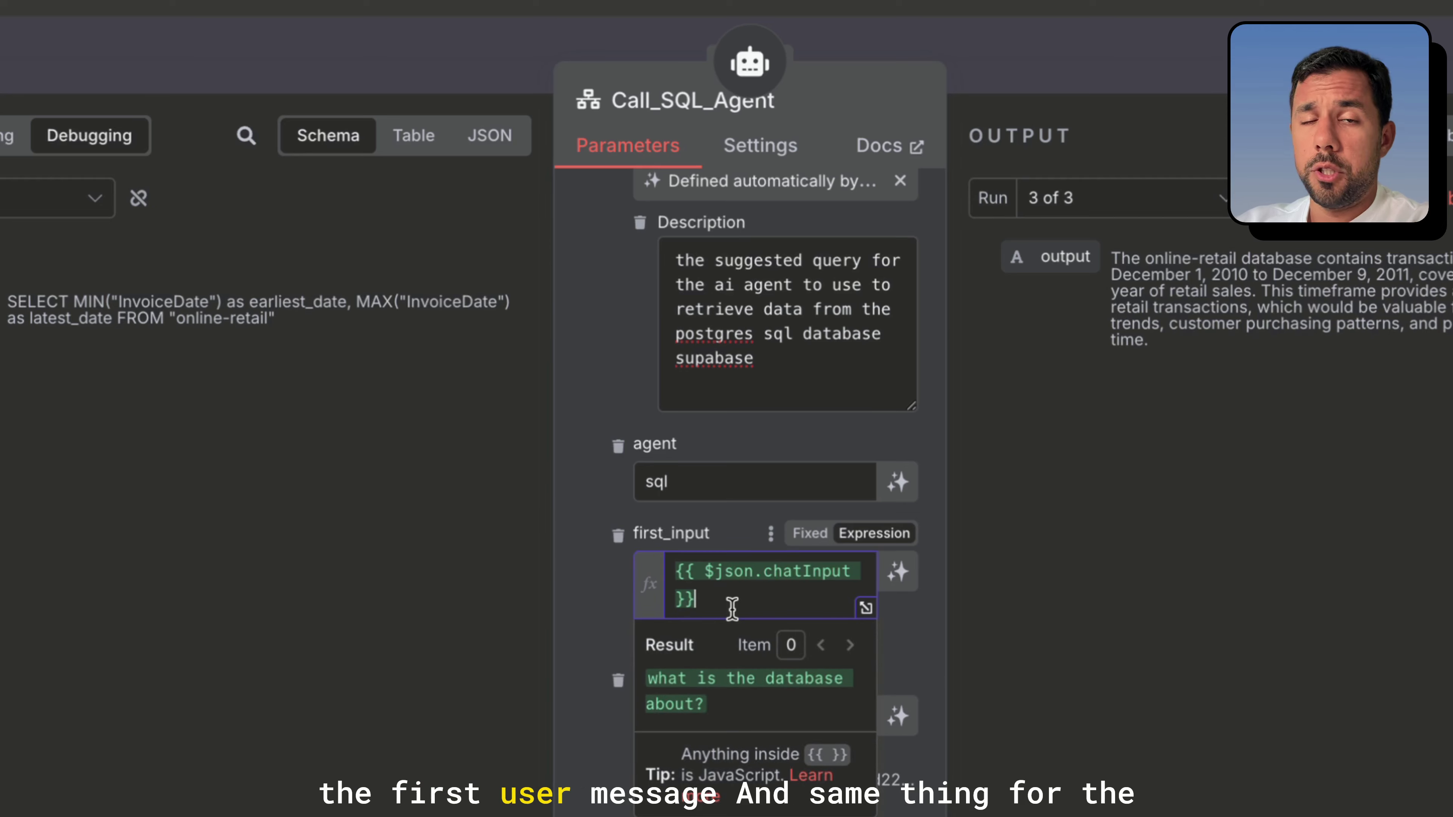
{"action": "left_click", "coordinate": [599, 624]}
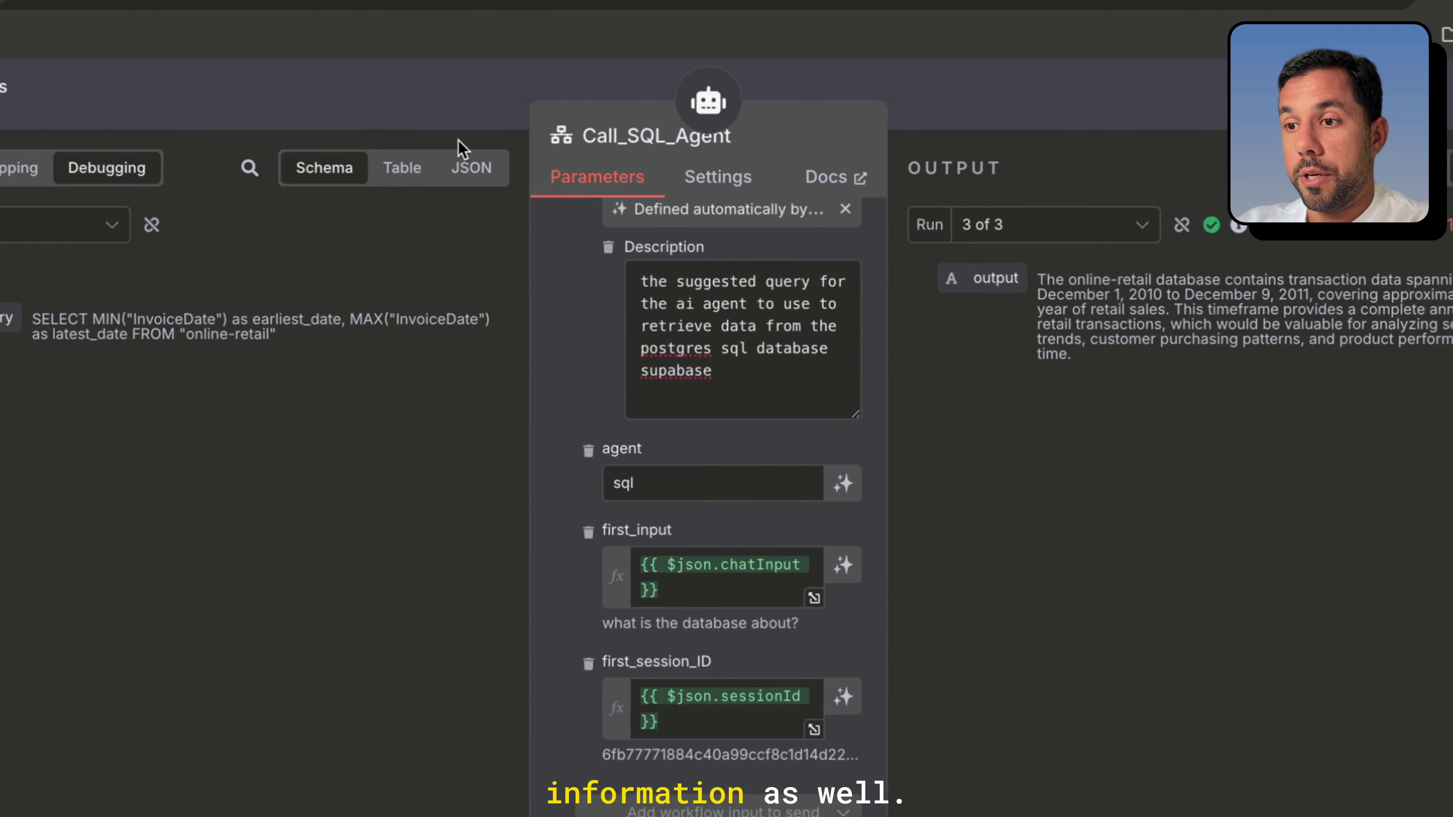
{"action": "key", "text": "Escape"}
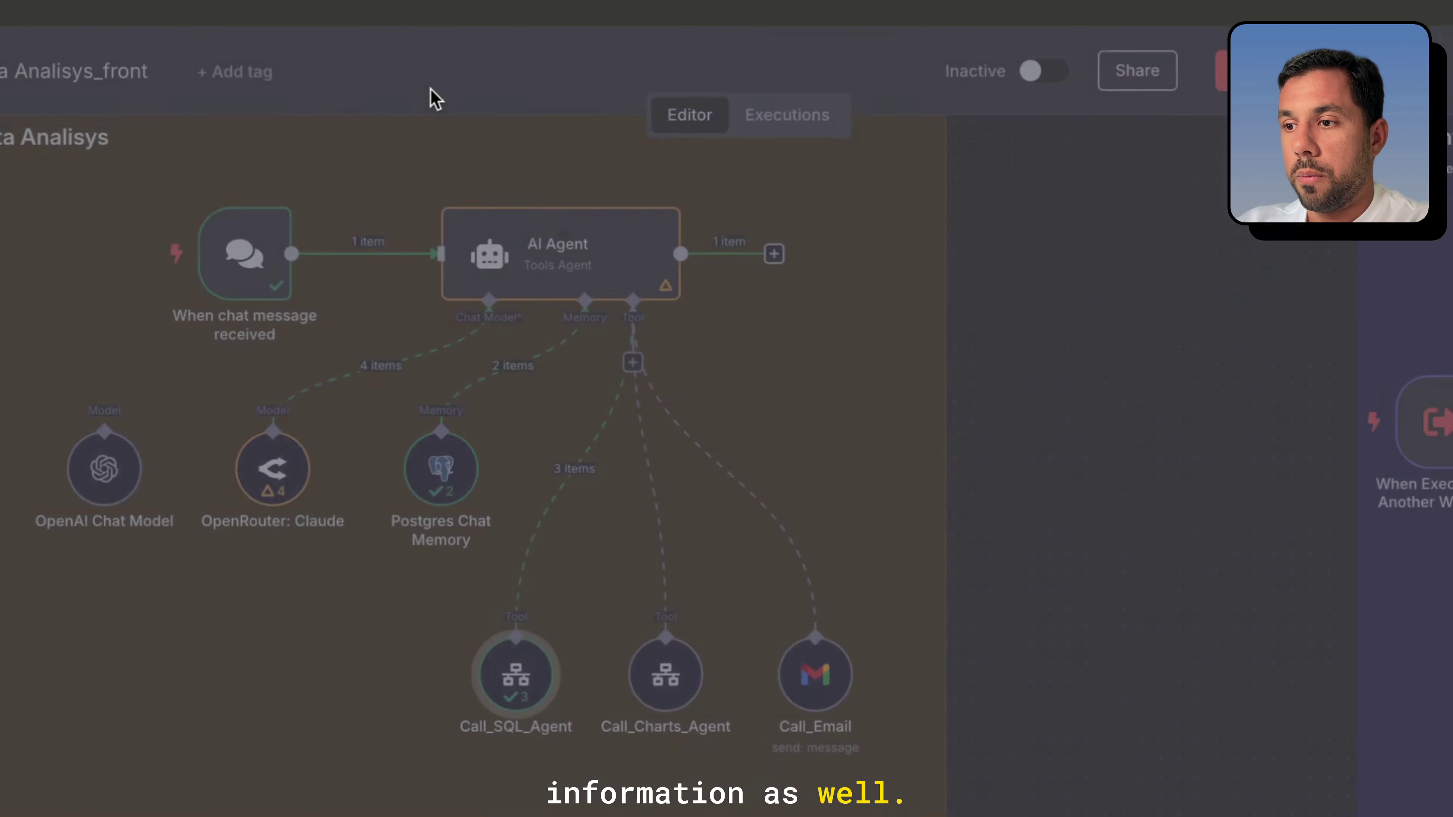
Open the Call_Charts_Agent node and review its description and workflow inputs, especially the agent field, and return to the canvas
{"action": "double_click", "coordinate": [680, 591]}
{"action": "scroll", "coordinate": [704, 441], "scroll_direction": "down", "scroll_amount": 3}
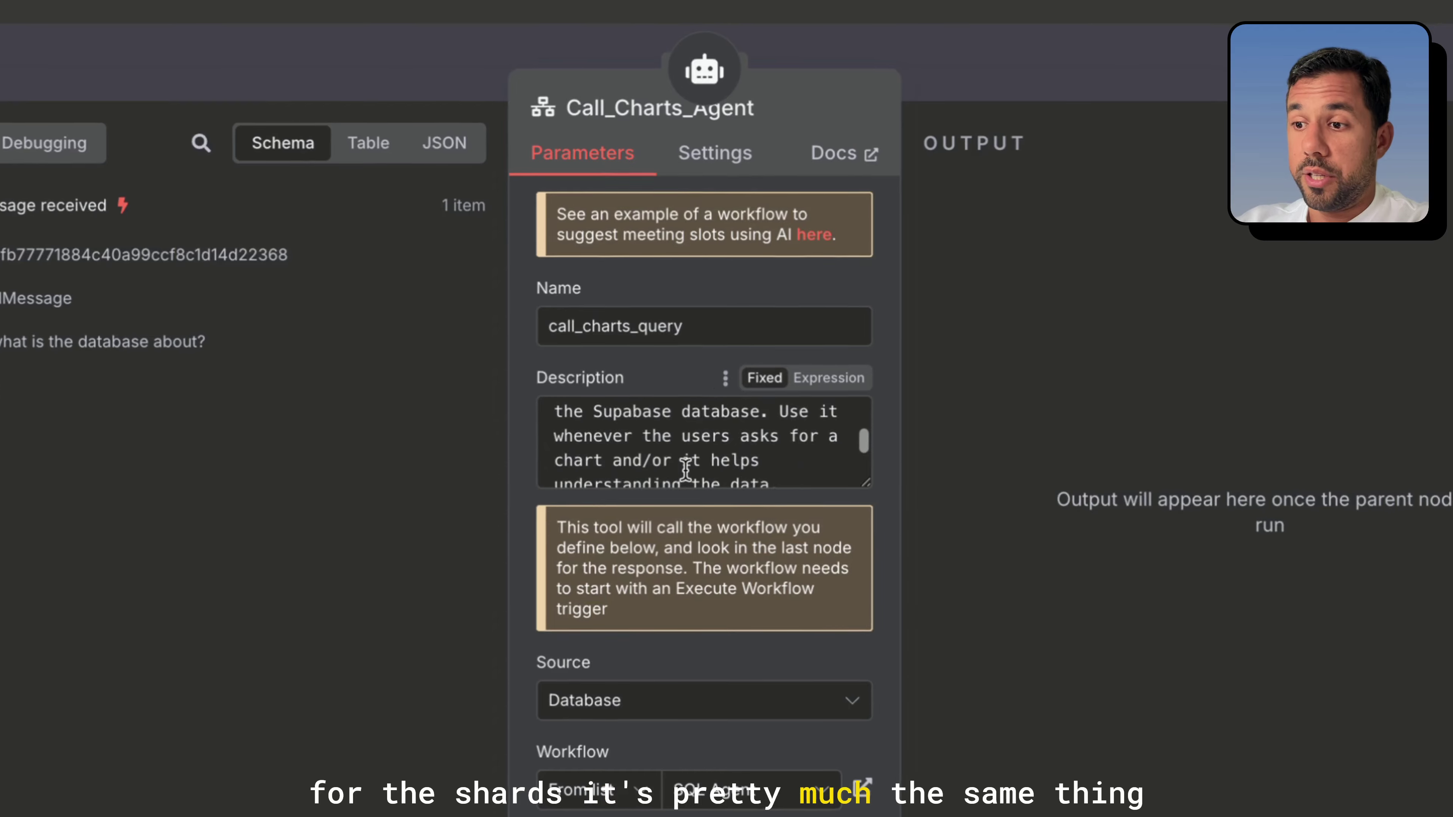
{"action": "scroll", "coordinate": [704, 441], "scroll_direction": "up", "scroll_amount": 3}
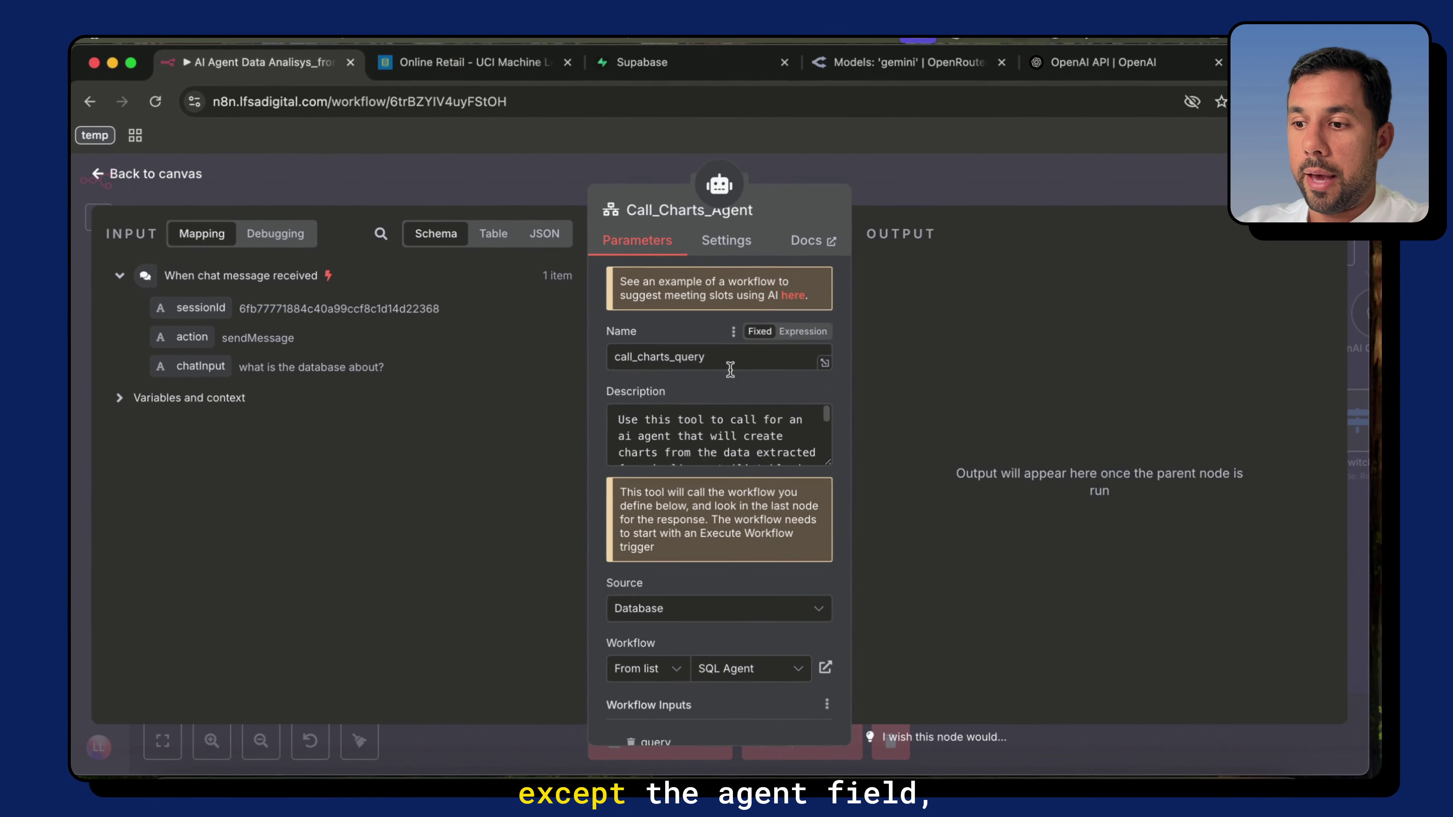
{"action": "scroll", "coordinate": [731, 369], "scroll_direction": "down", "scroll_amount": 8}
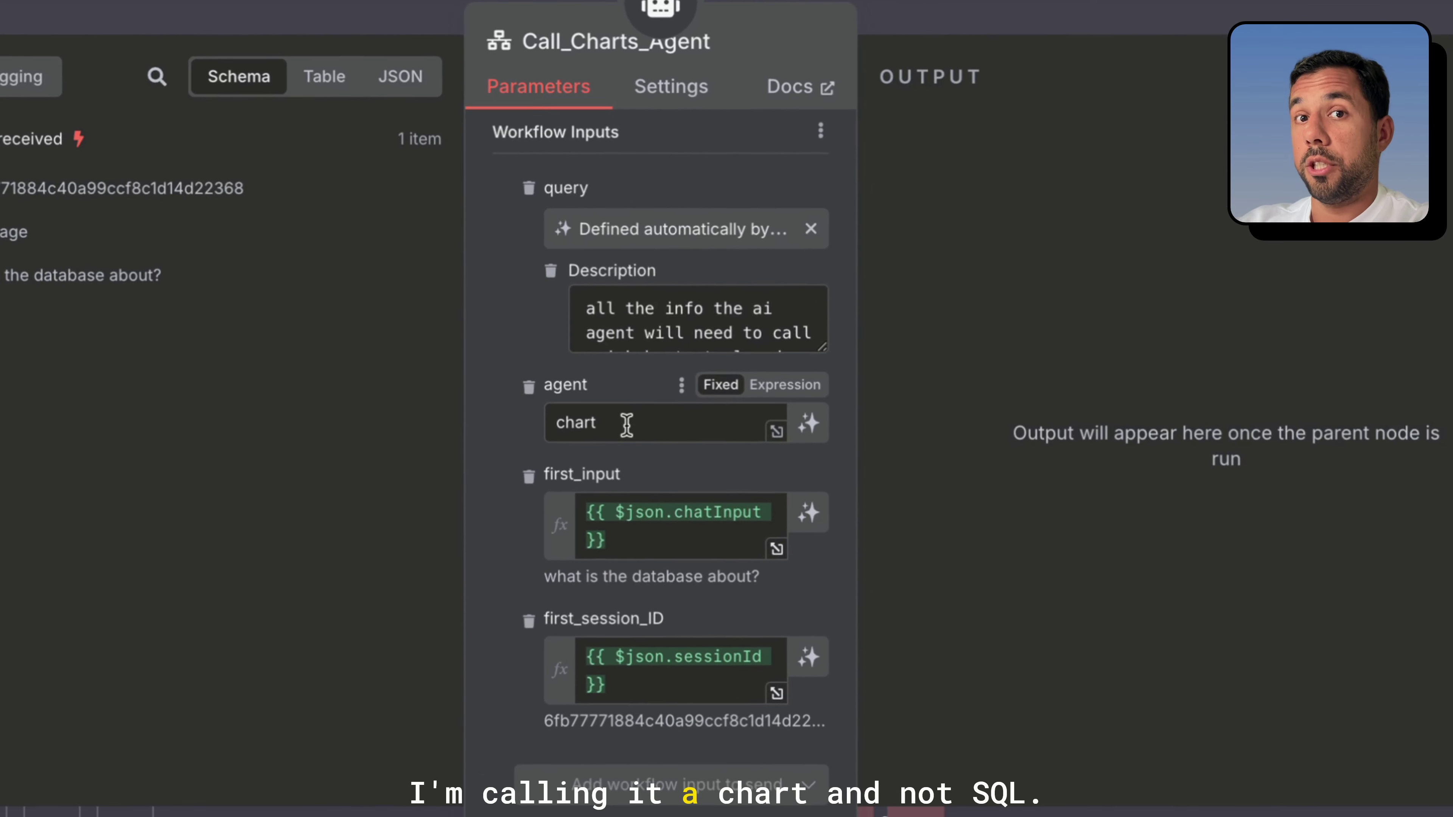
{"action": "left_click", "coordinate": [435, 22]}
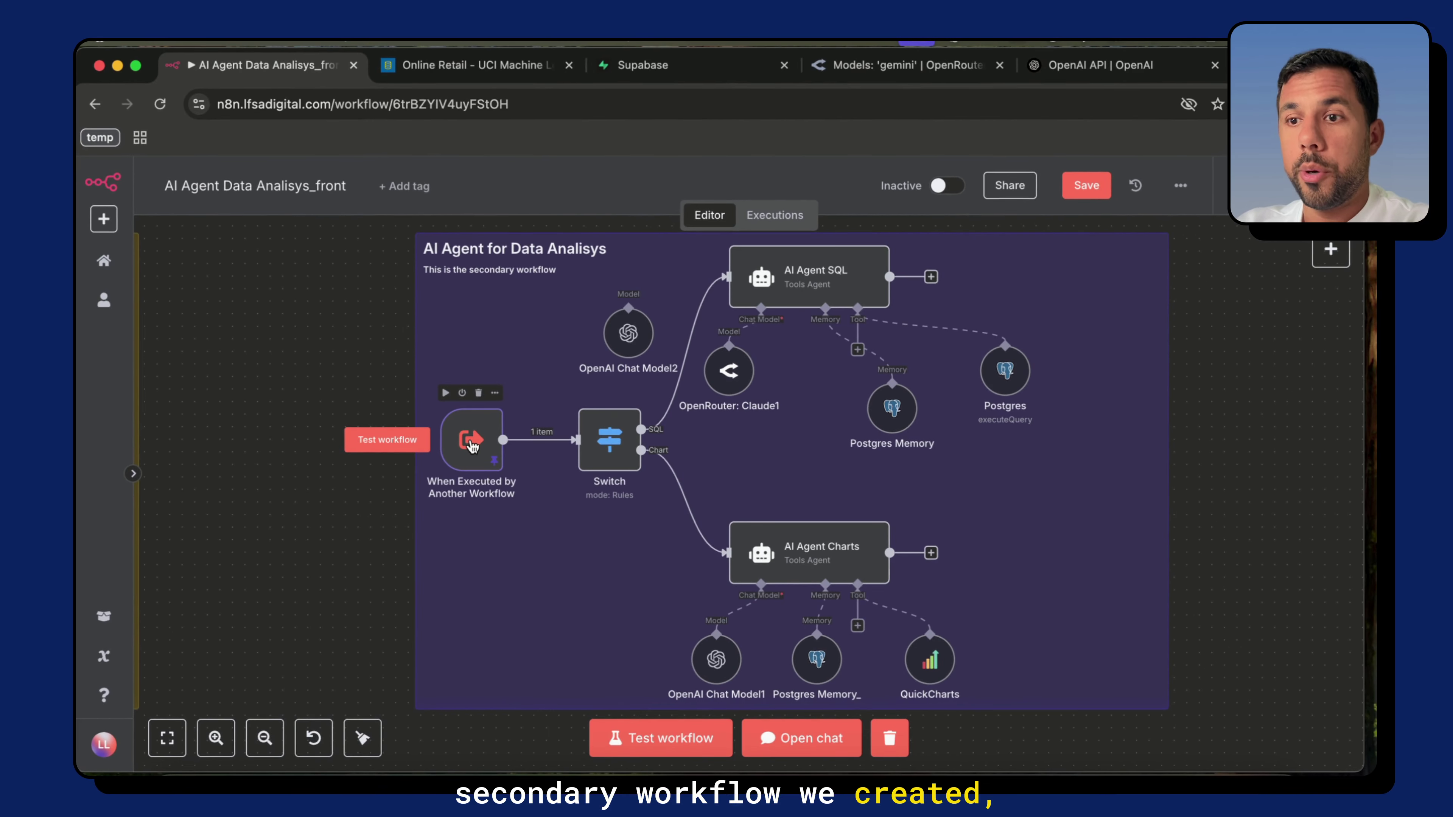
Review the input fields and pinned data of the When Executed by Another Workflow trigger in the secondary workflow
{"action": "double_click", "coordinate": [472, 446]}
{"action": "scroll", "coordinate": [157, 627], "scroll_direction": "down", "scroll_amount": 5}
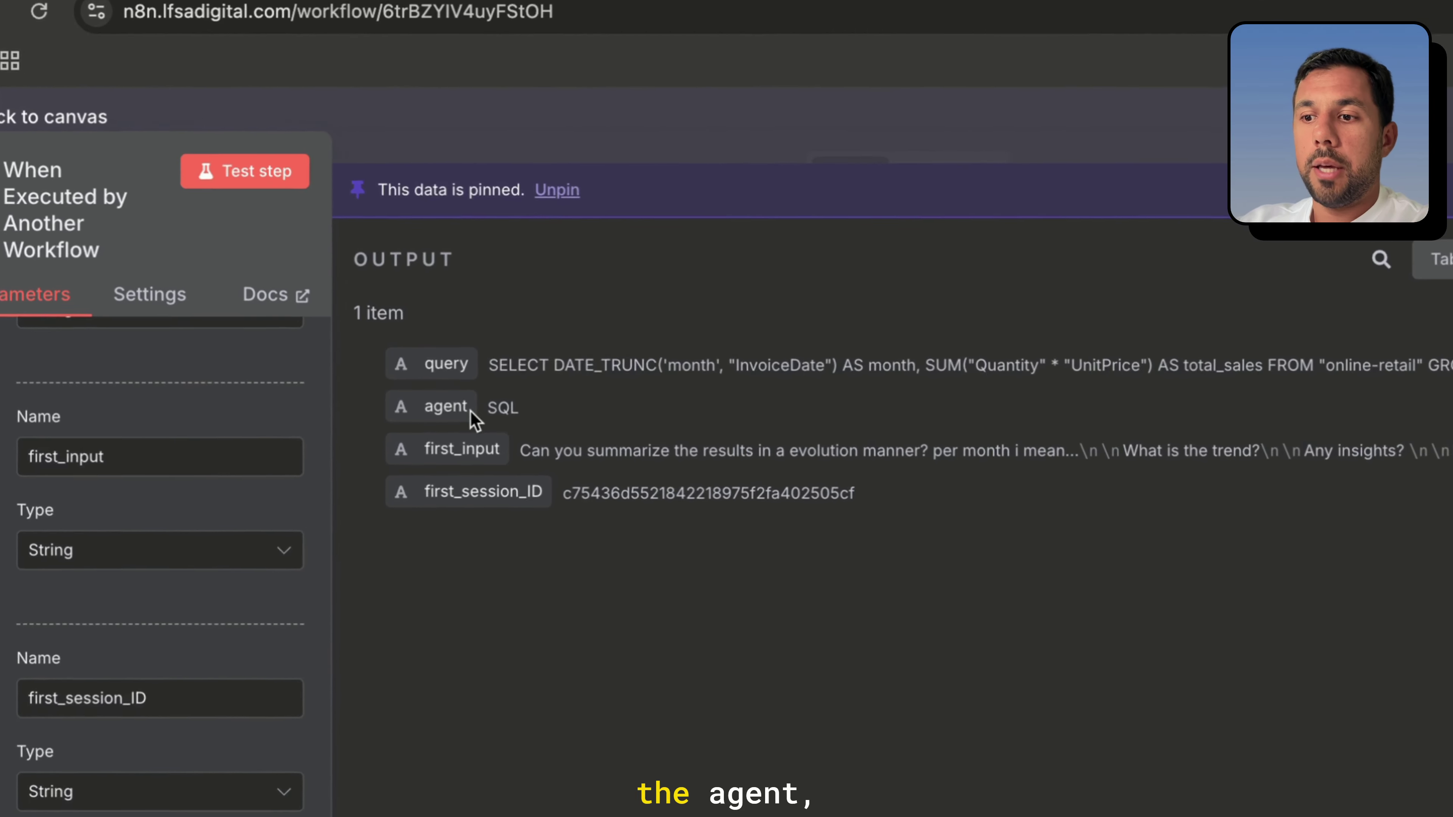
{"action": "left_click", "coordinate": [551, 122]}
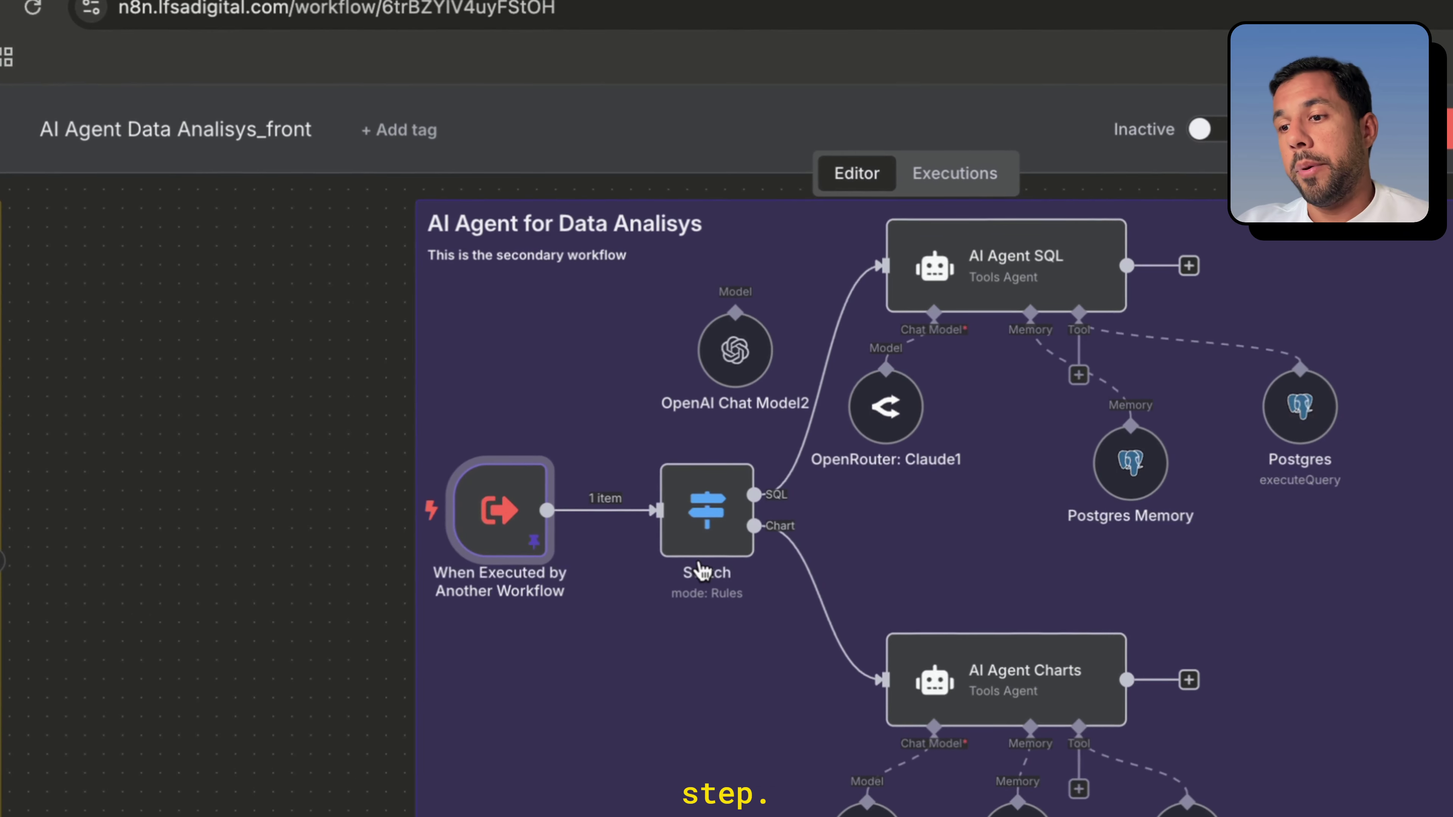
Open the Switch node and review its routing rules and output names for the sql and chart agents
{"action": "double_click", "coordinate": [700, 567]}
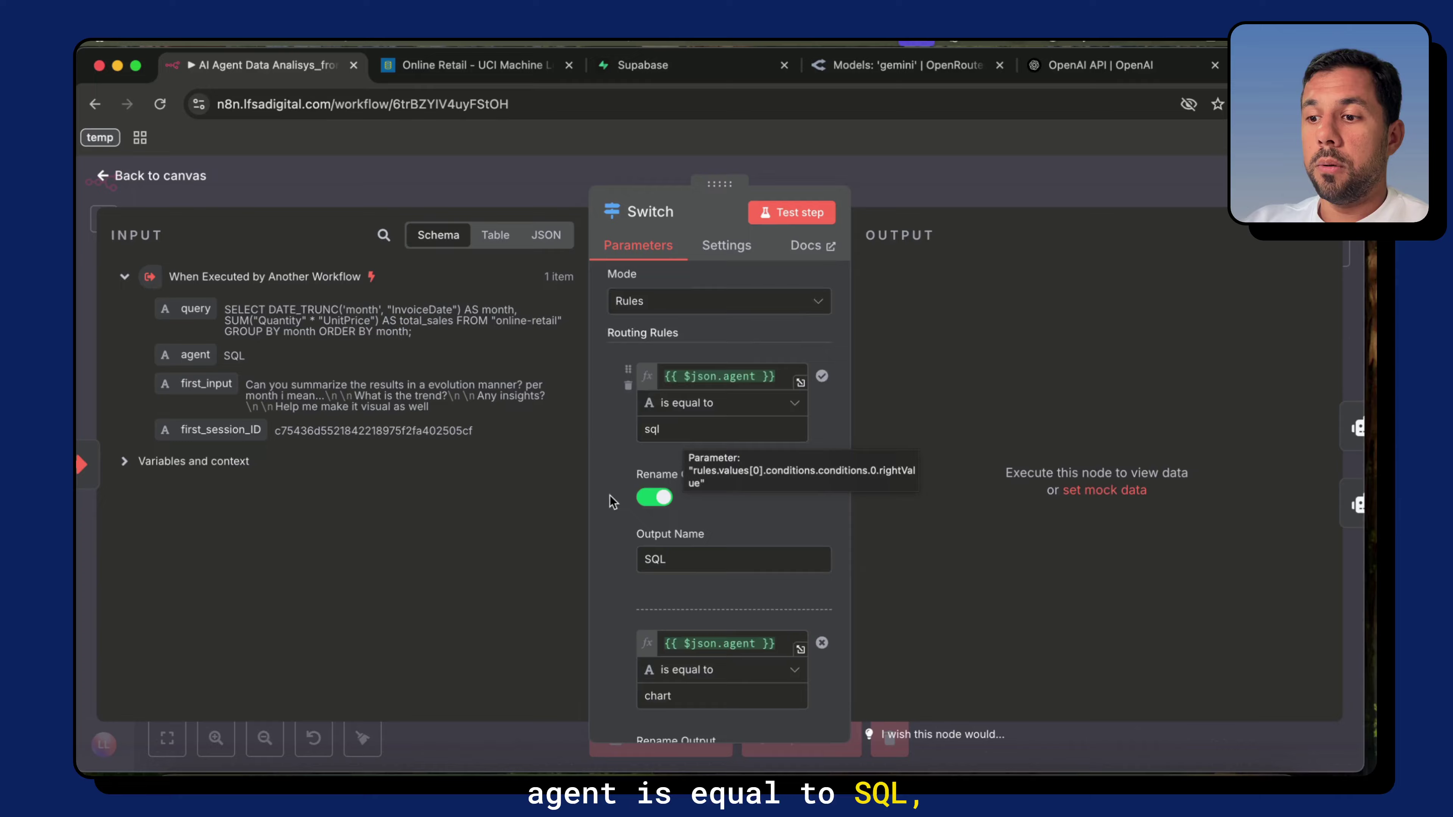
{"action": "scroll", "coordinate": [612, 502], "scroll_direction": "down", "scroll_amount": 2}
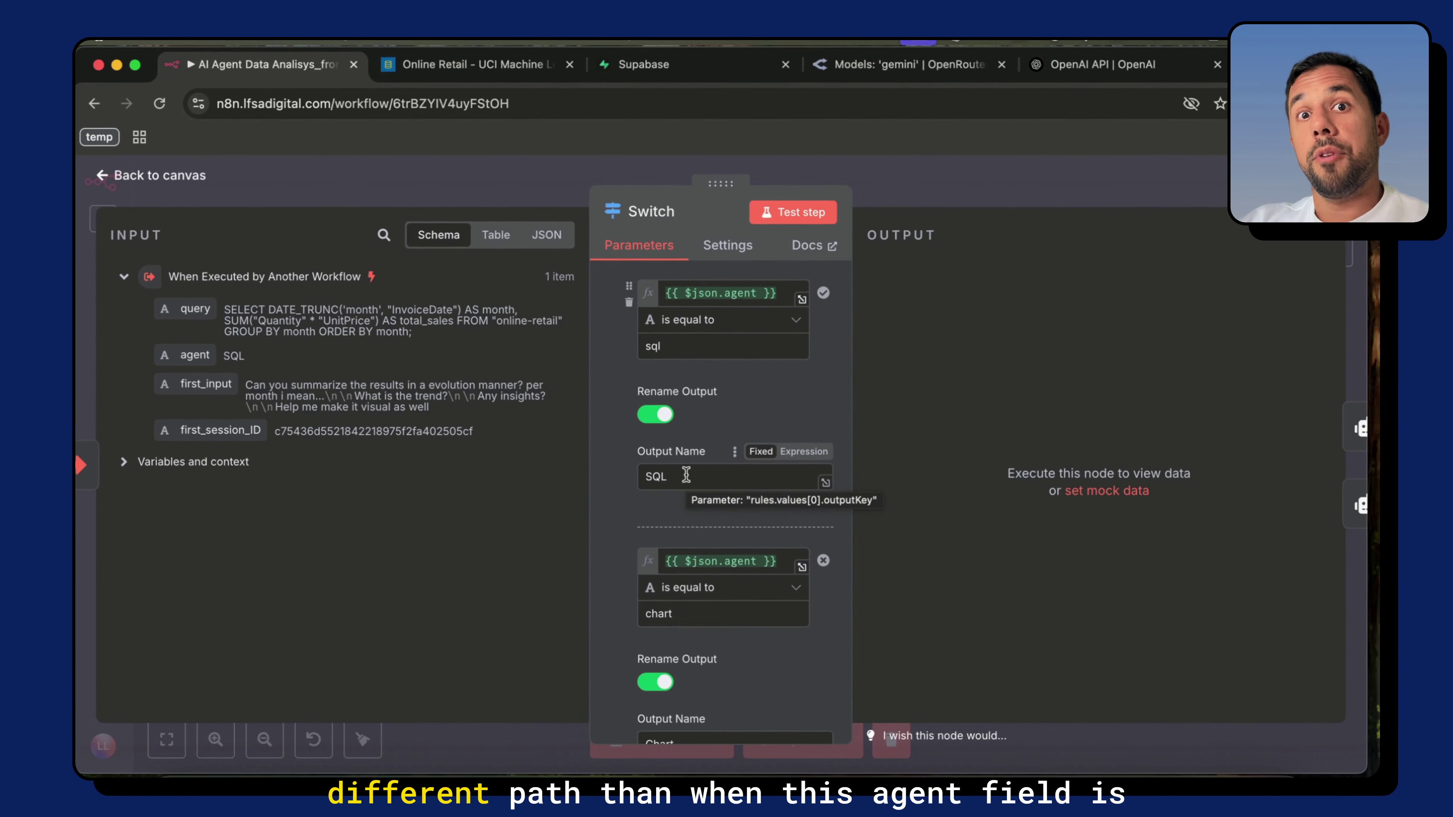
{"action": "scroll", "coordinate": [820, 562], "scroll_direction": "down", "scroll_amount": 1}
{"action": "scroll", "coordinate": [685, 473], "scroll_direction": "down", "scroll_amount": 1}
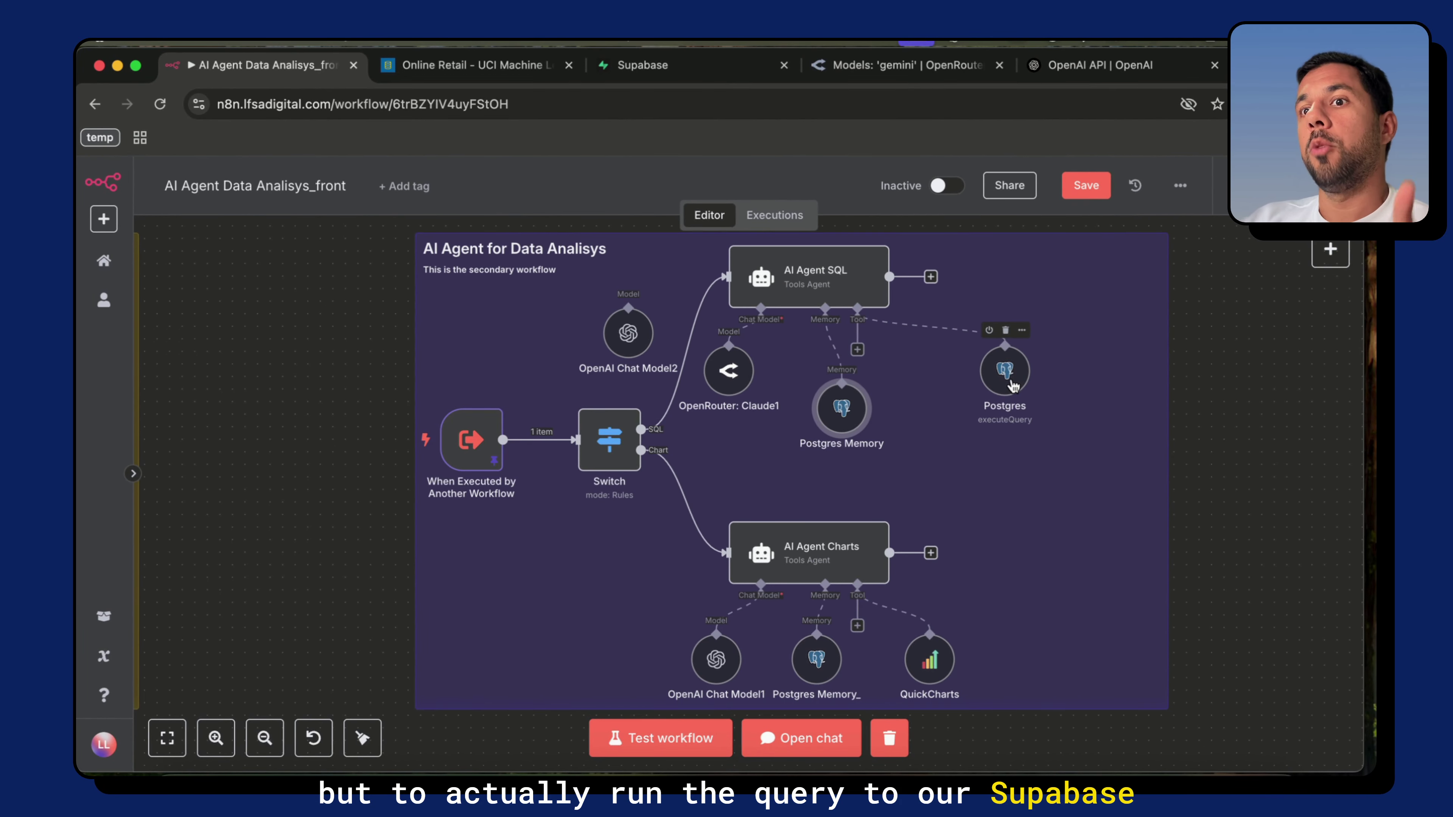
Open the AI Agent SQL's Postgres tool, enlarge its description field, and read the description and query expression
{"action": "double_click", "coordinate": [1015, 382]}
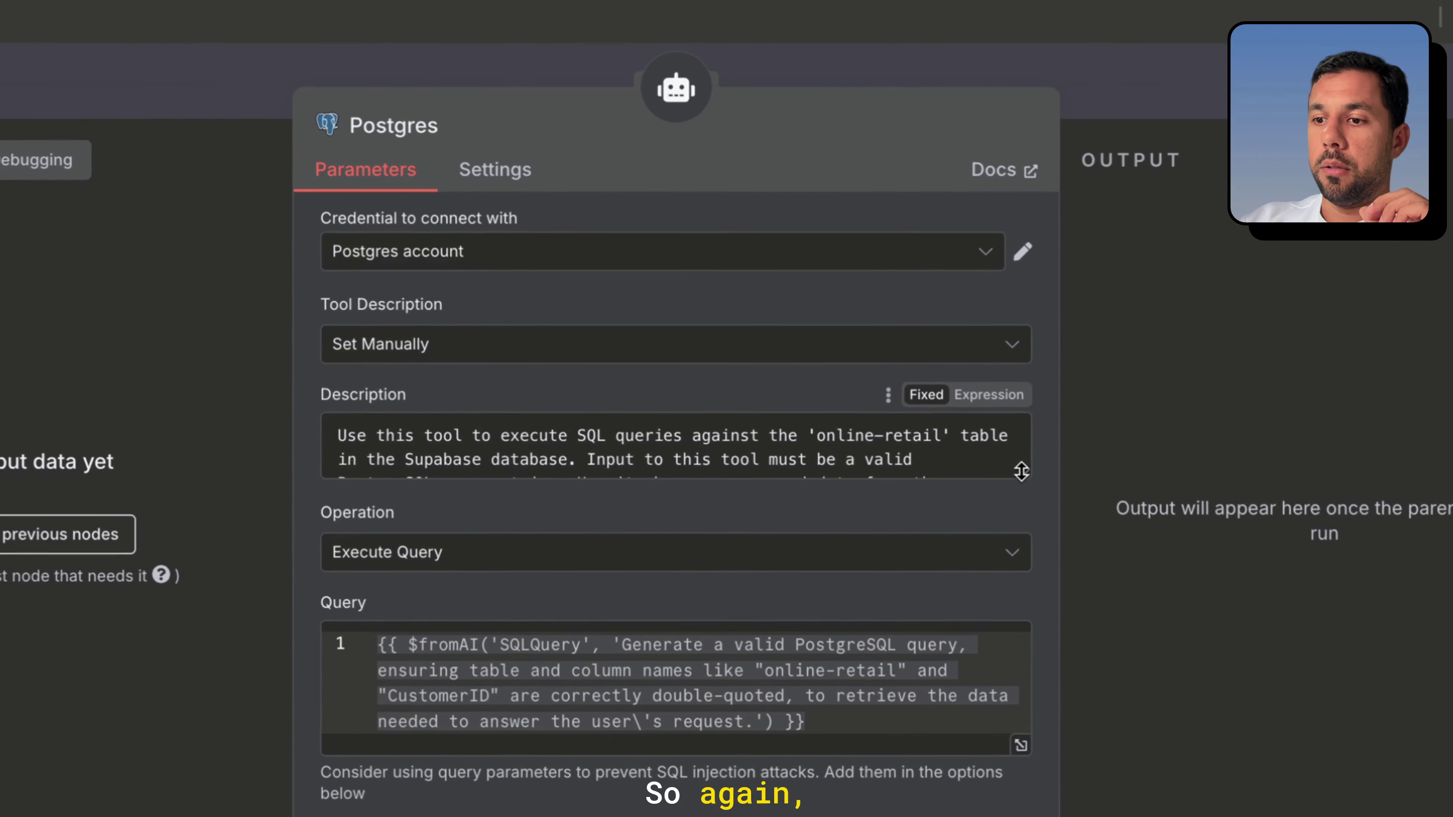
{"action": "left_click_drag", "start_coordinate": [1281, 480], "coordinate": [985, 574]}
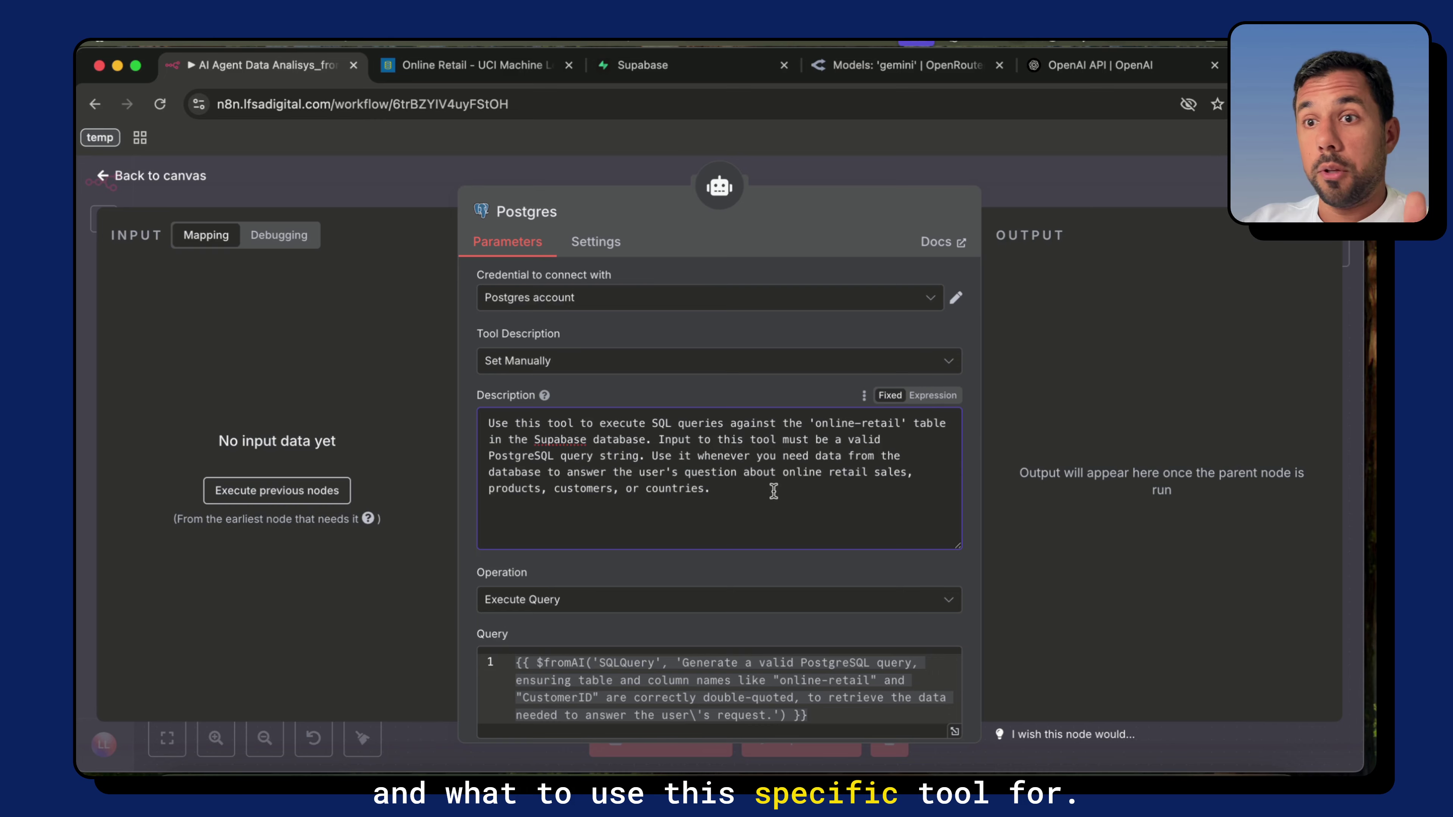
{"action": "scroll", "coordinate": [774, 491], "scroll_direction": "down", "scroll_amount": 3}
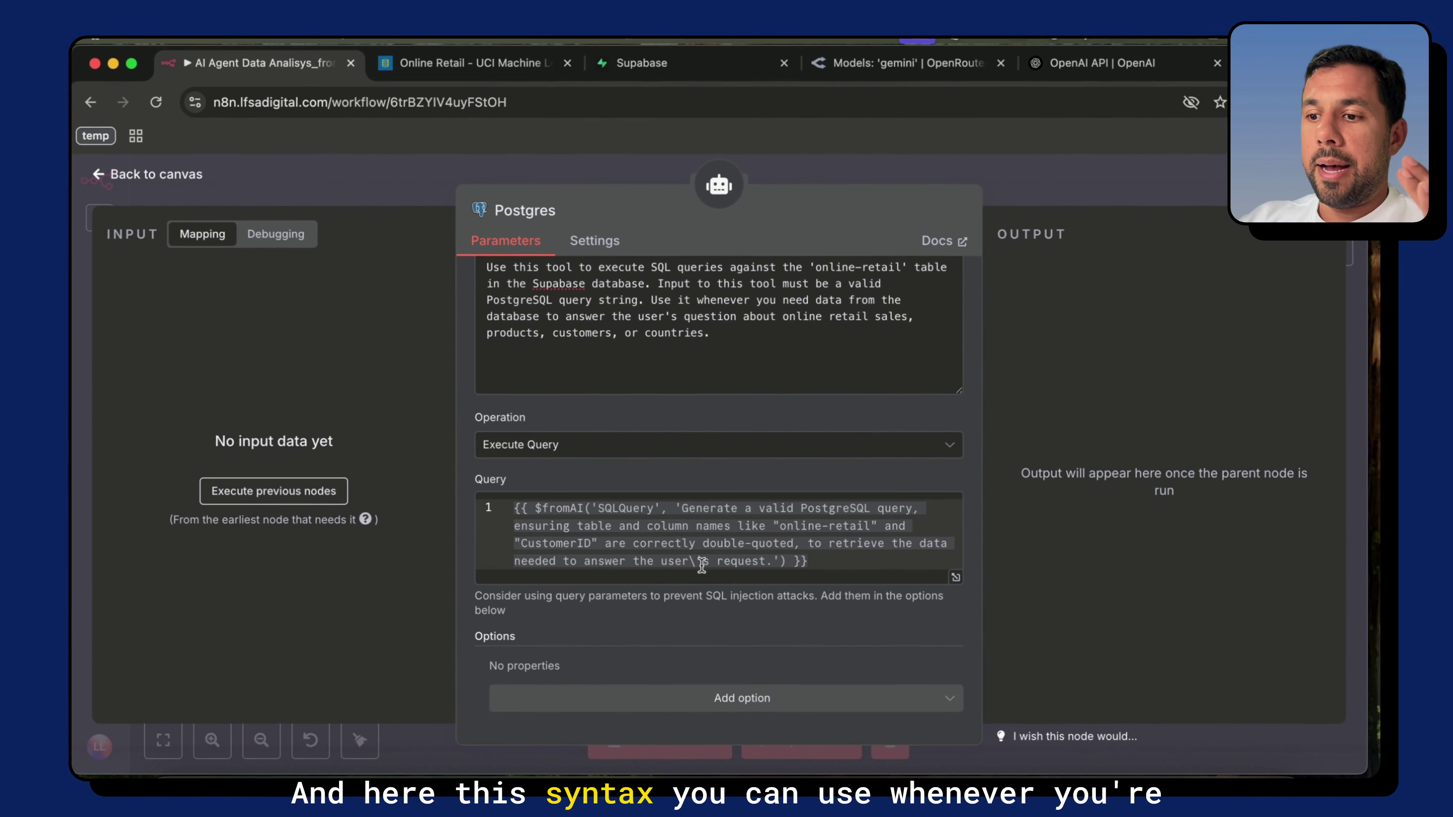
{"action": "left_click", "coordinate": [885, 658]}
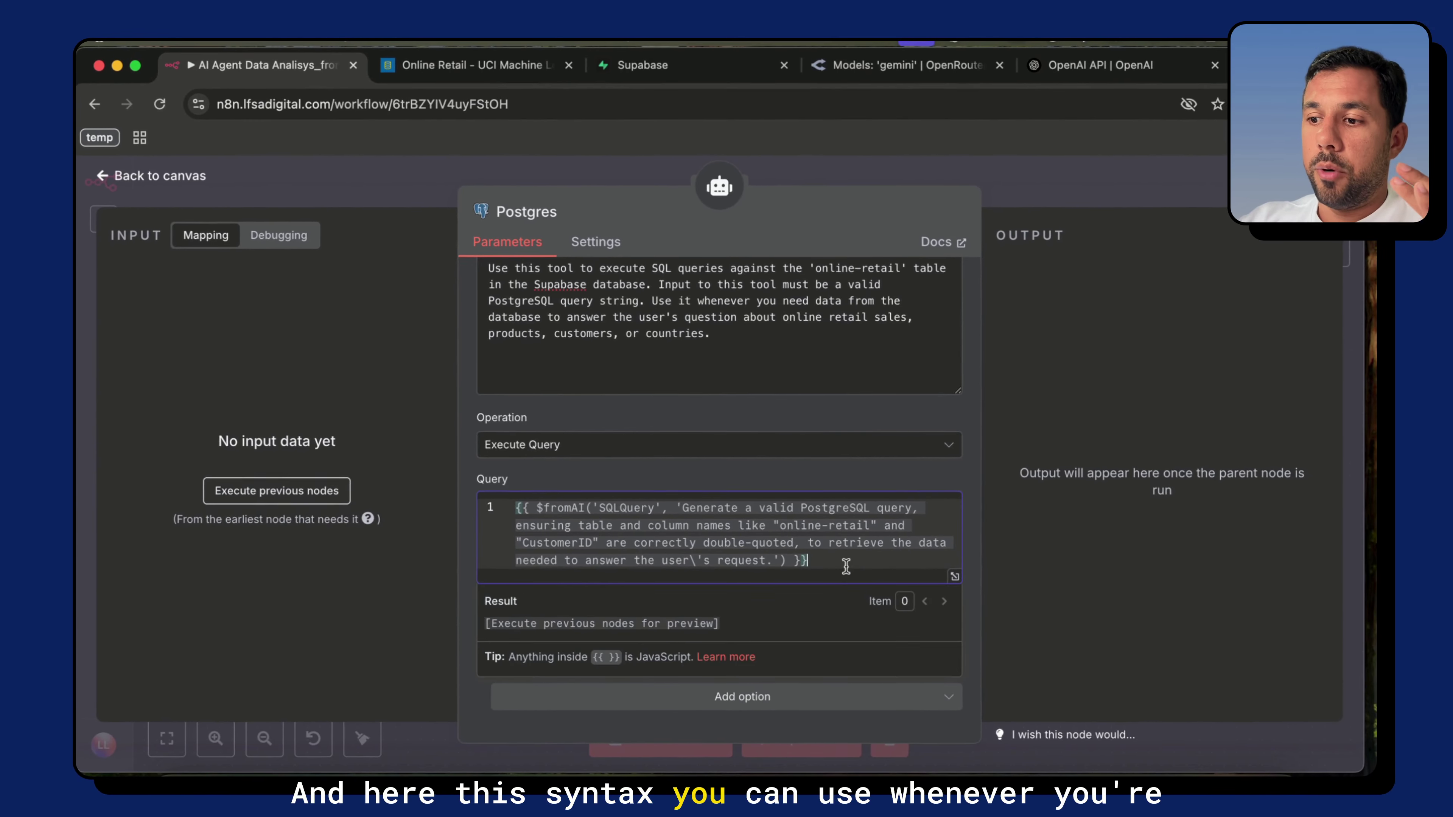
{"action": "left_click", "coordinate": [971, 541]}
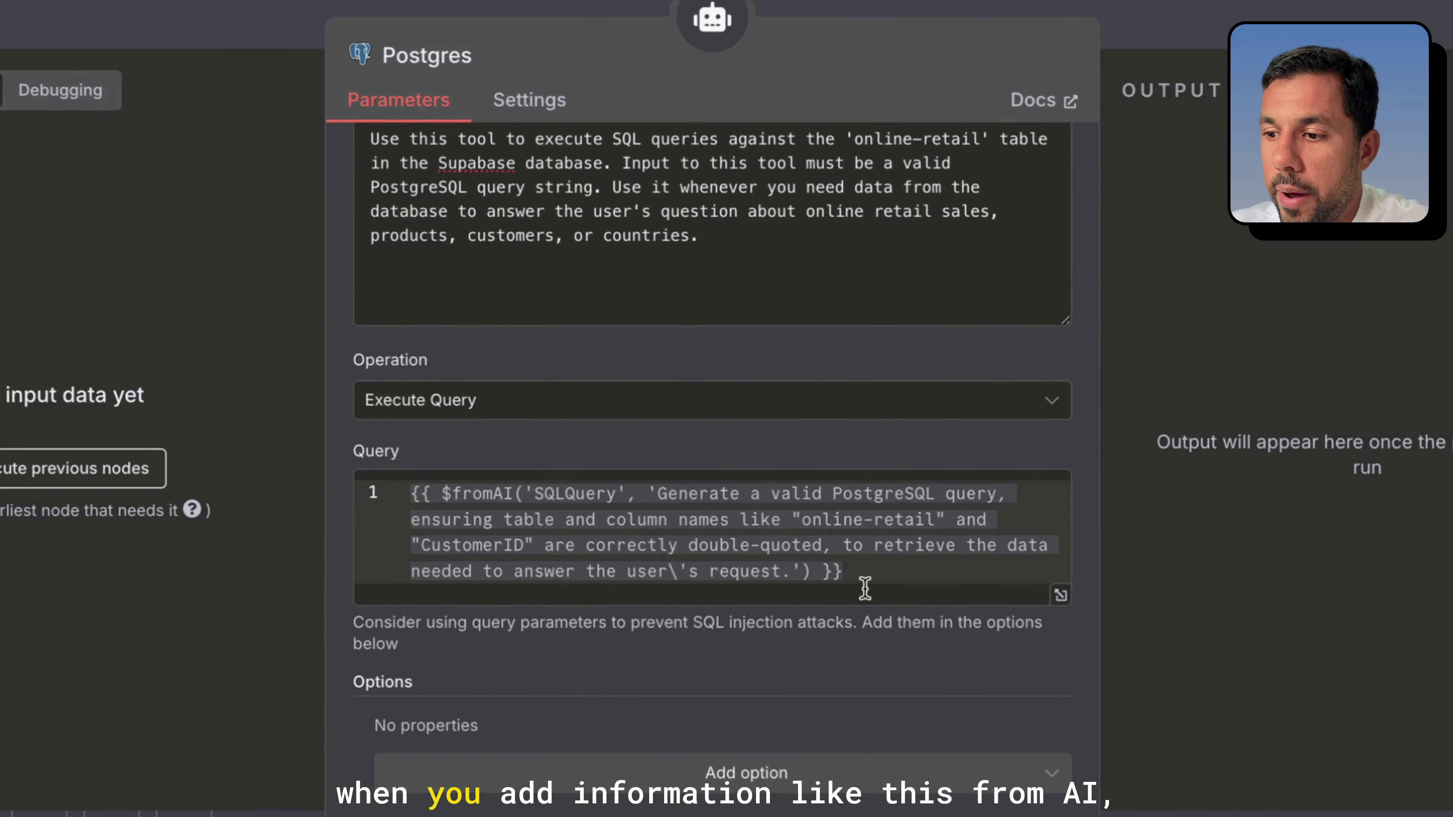
Start a second $fromAI() expression two lines below the existing one in the Postgres tool's query, opening a quoted key
{"action": "left_click", "coordinate": [824, 569]}
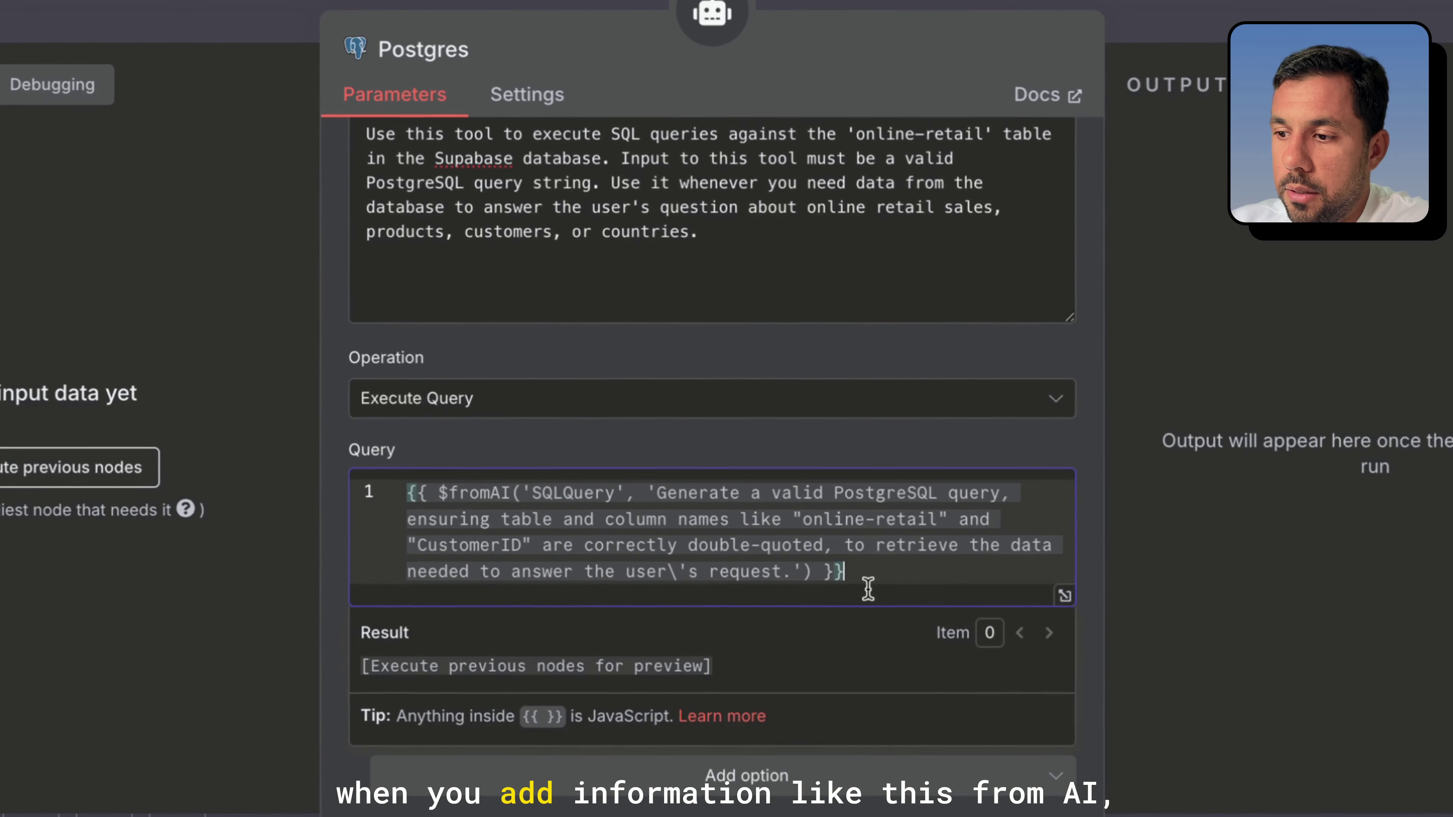
{"action": "key", "text": "Return"}
{"action": "key", "text": "Return"}
{"action": "type", "text": "{{ $from"}
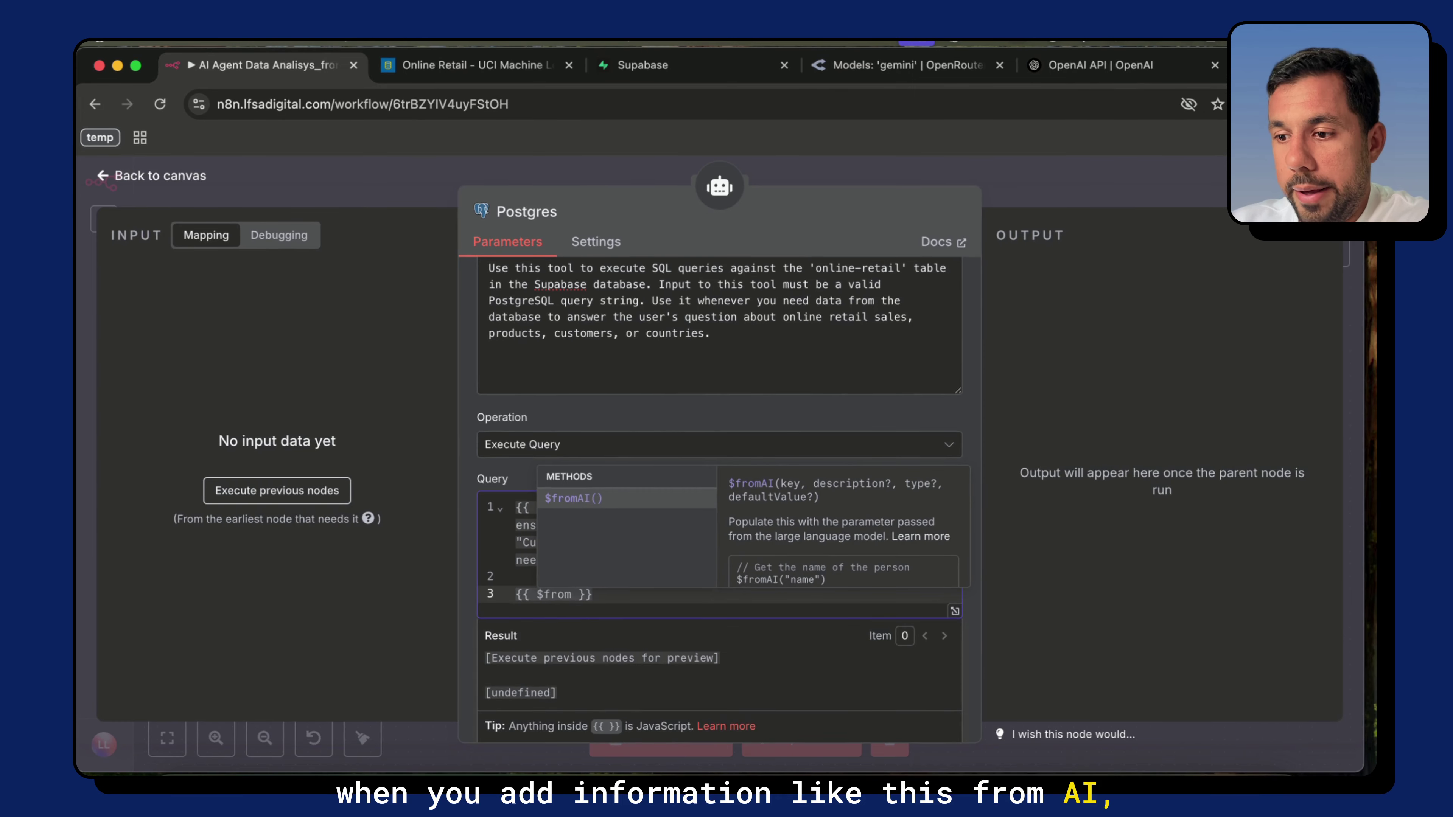
{"action": "type", "text": "AI("}
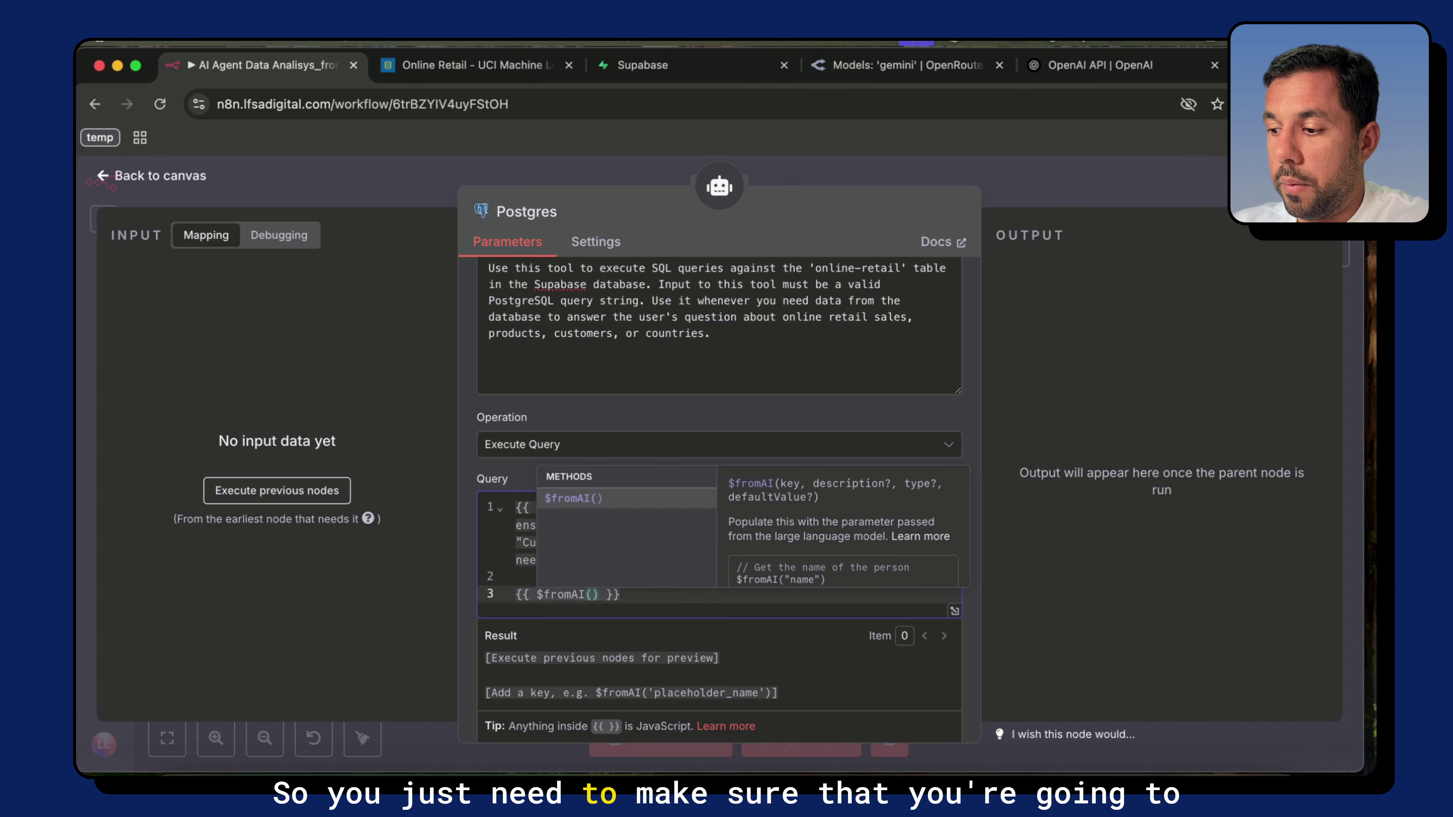
{"action": "type", "text": "'"}
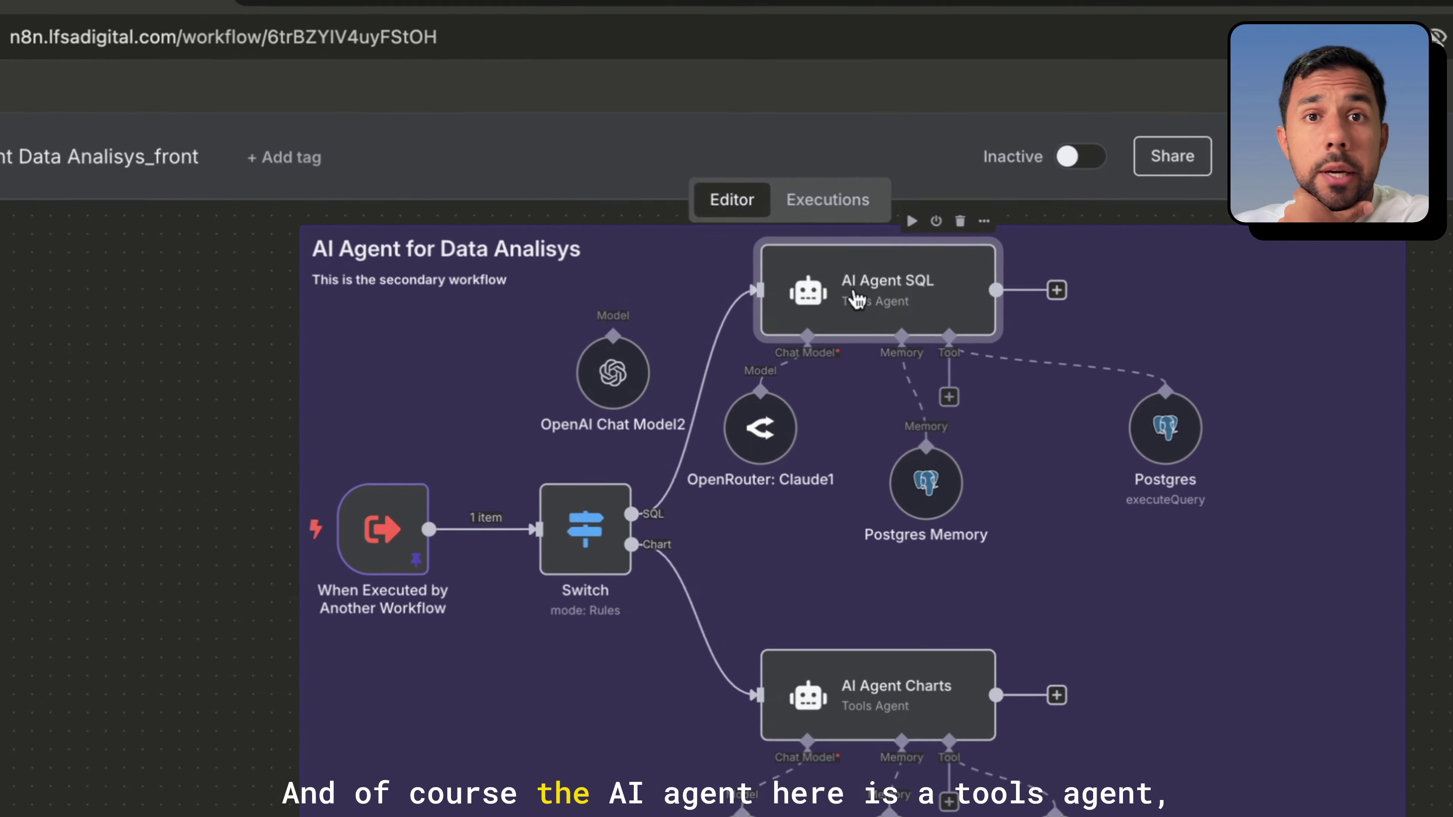
Open the AI Agent SQL node, read its user message prompt in the expanded expression editor, and return to the canvas
{"action": "double_click", "coordinate": [778, 337]}
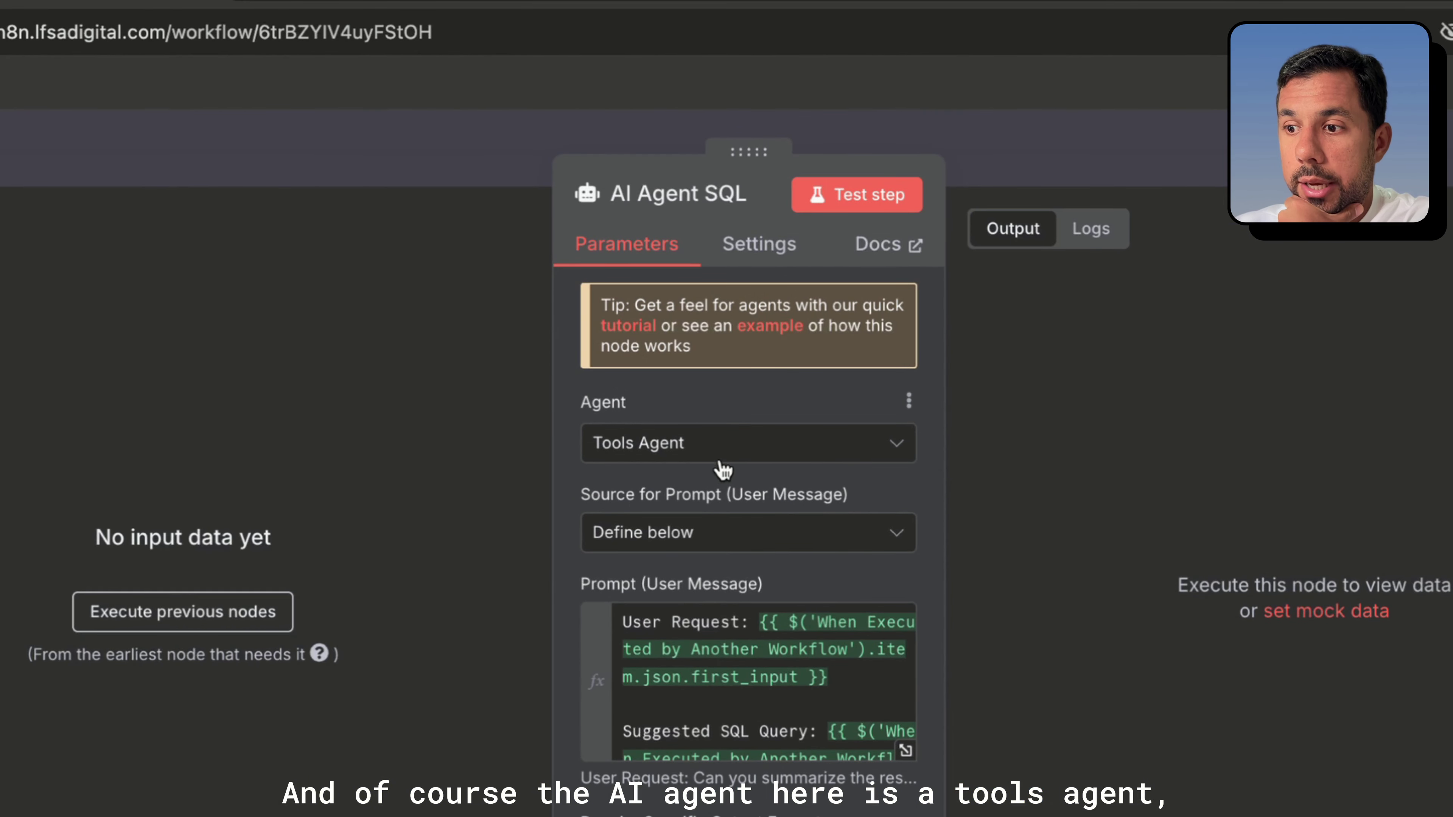
{"action": "scroll", "coordinate": [723, 470], "scroll_direction": "down", "scroll_amount": 3}
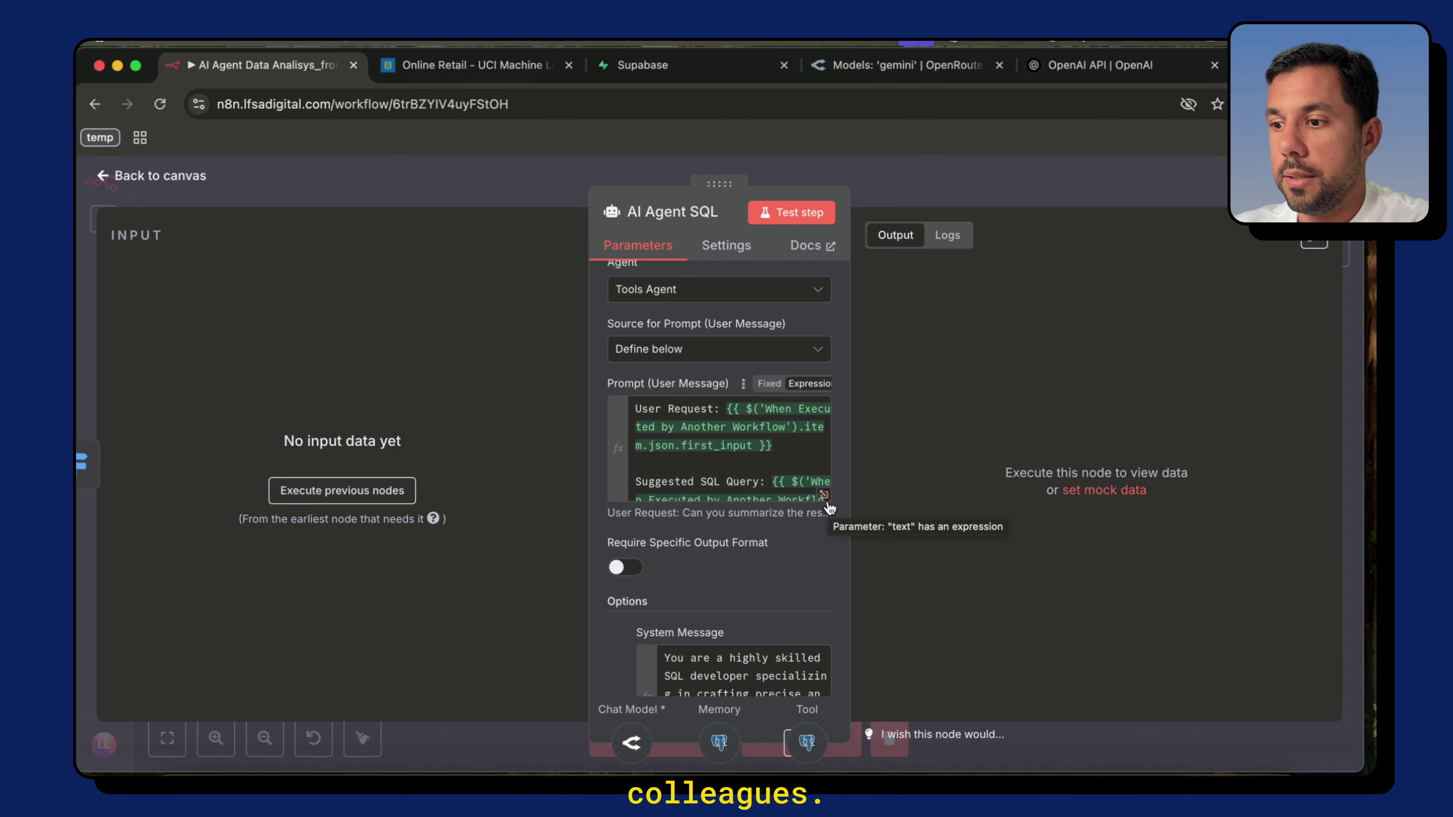
{"action": "left_click", "coordinate": [824, 496]}
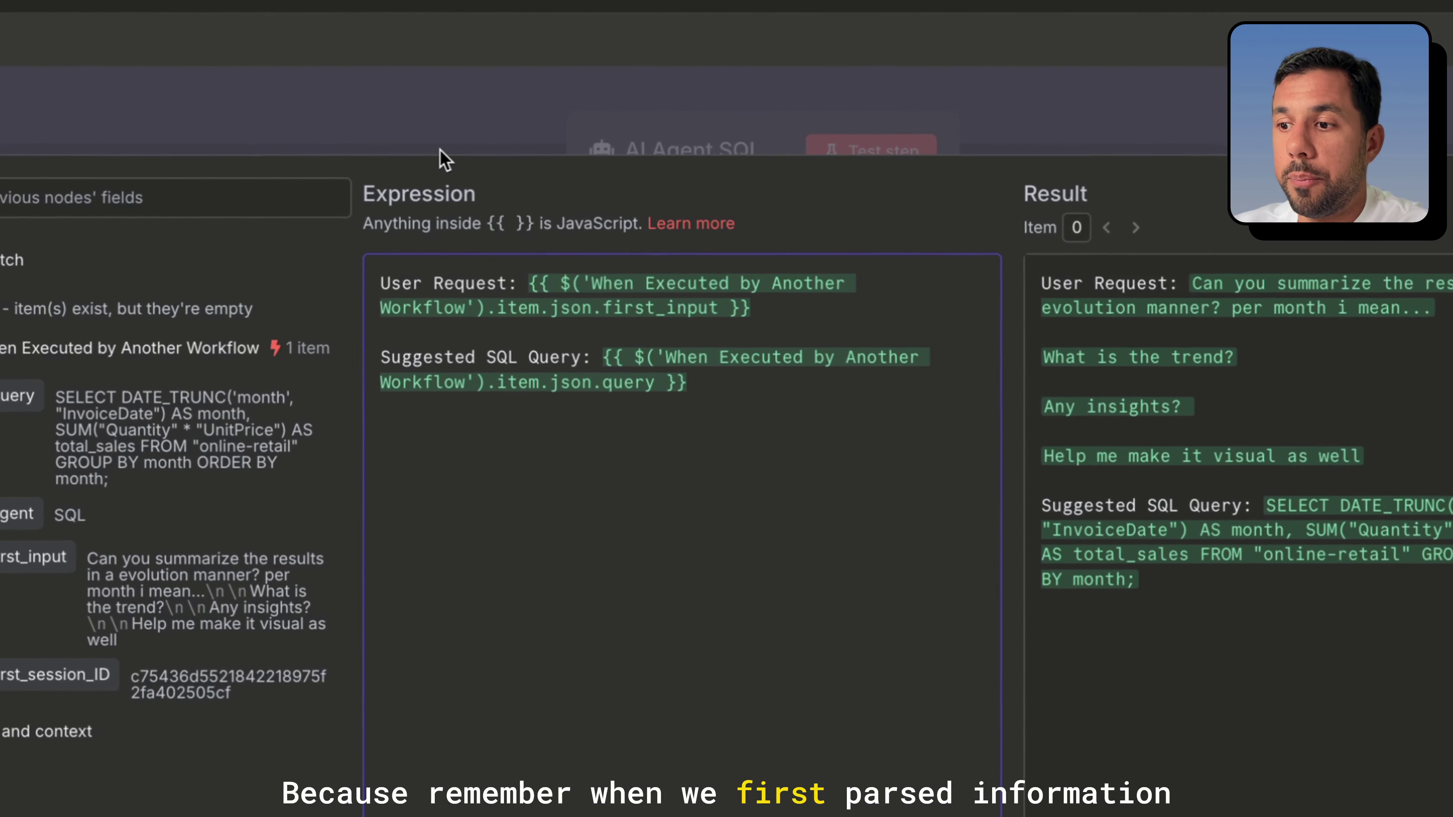
{"action": "left_click", "coordinate": [430, 198]}
{"action": "left_click", "coordinate": [429, 198]}
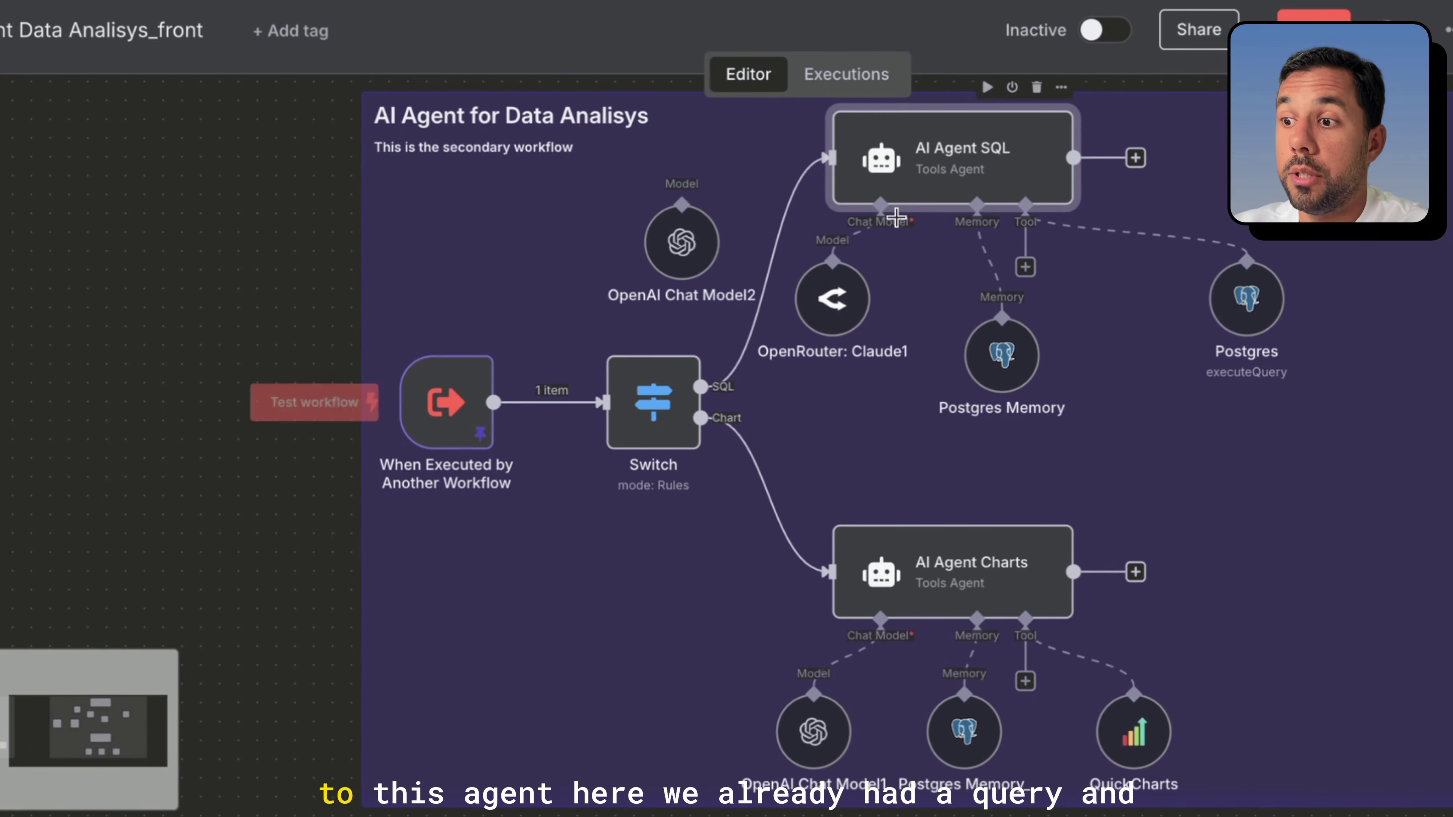
Reopen the Call_SQL_Agent node in the main workflow, enlarge its query description to read it in full, and close the node
{"action": "scroll", "coordinate": [652, 416], "scroll_direction": "left", "scroll_amount": 15}
{"action": "double_click", "coordinate": [519, 636]}
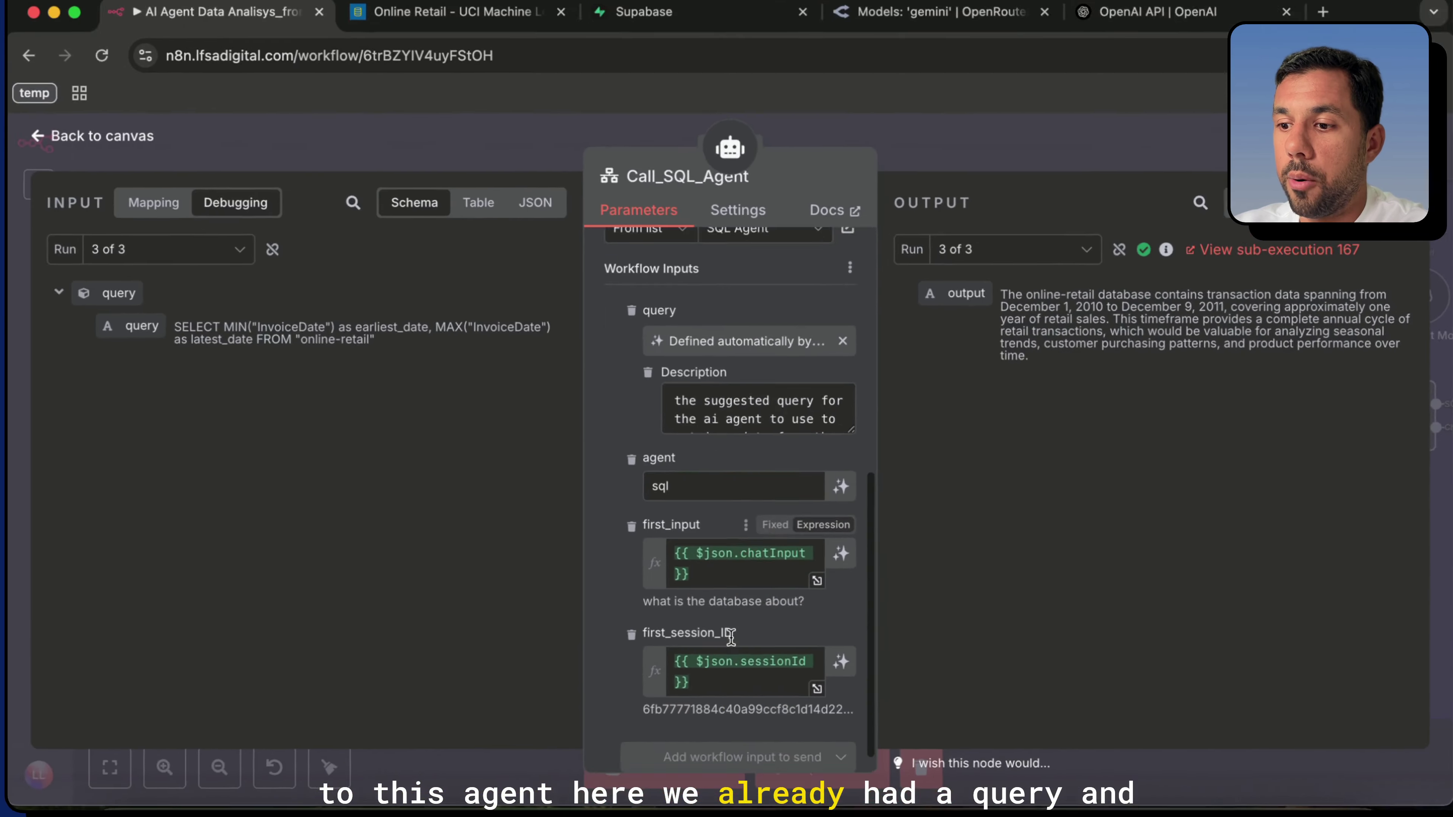
{"action": "scroll", "coordinate": [731, 636], "scroll_direction": "up", "scroll_amount": 3}
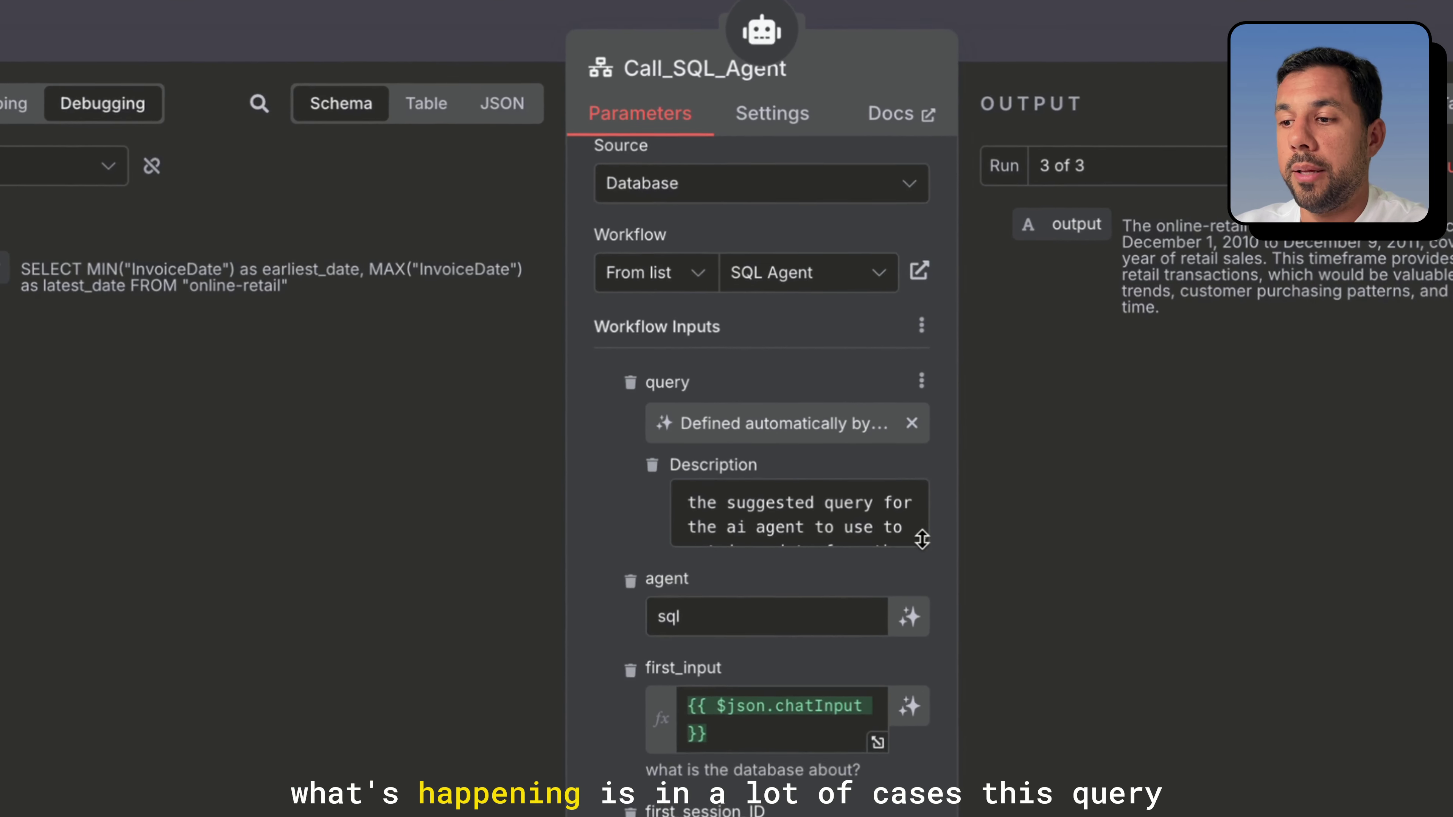
{"action": "left_click_drag", "start_coordinate": [922, 539], "coordinate": [921, 637]}
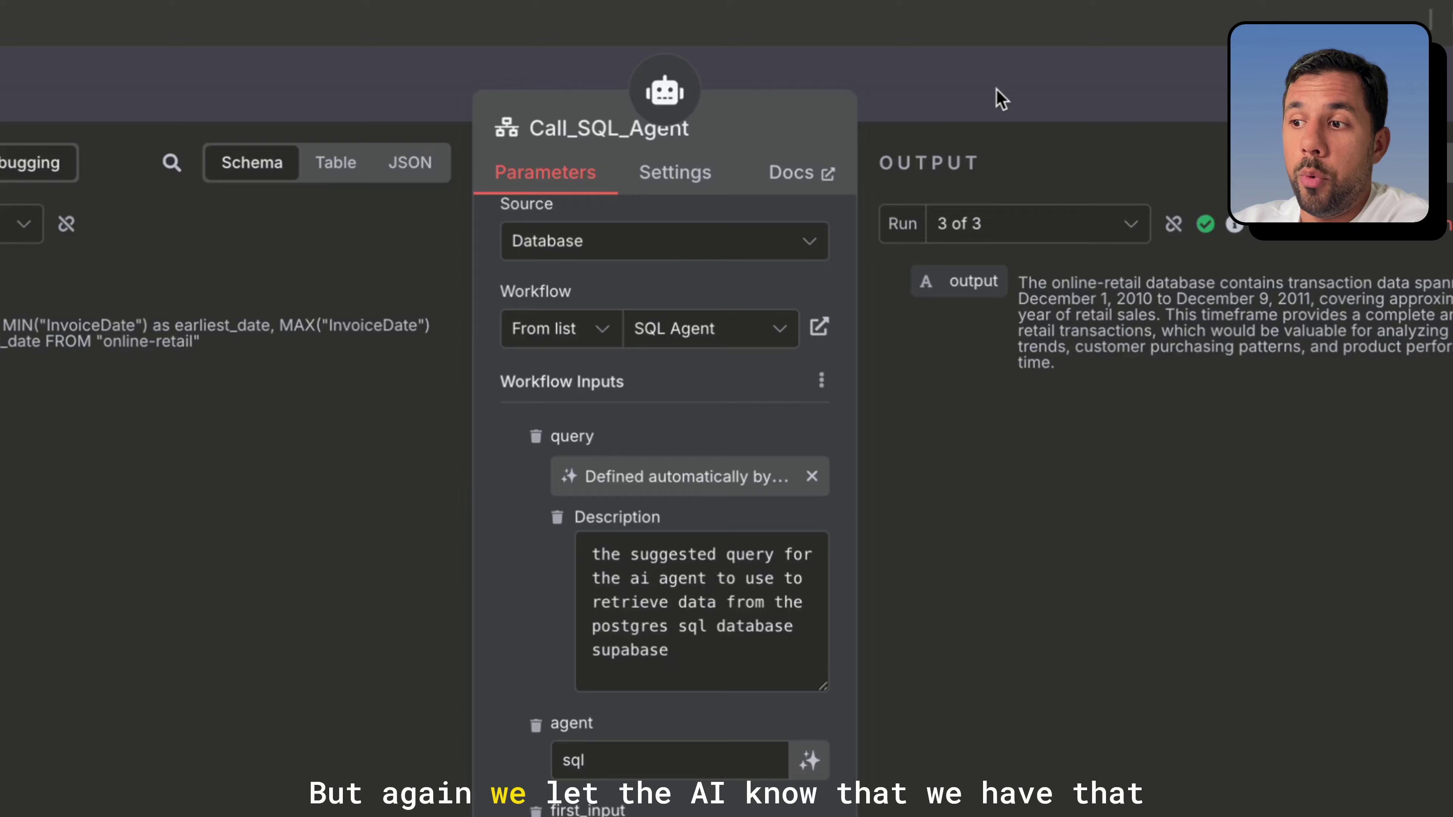
{"action": "key", "text": "Escape"}
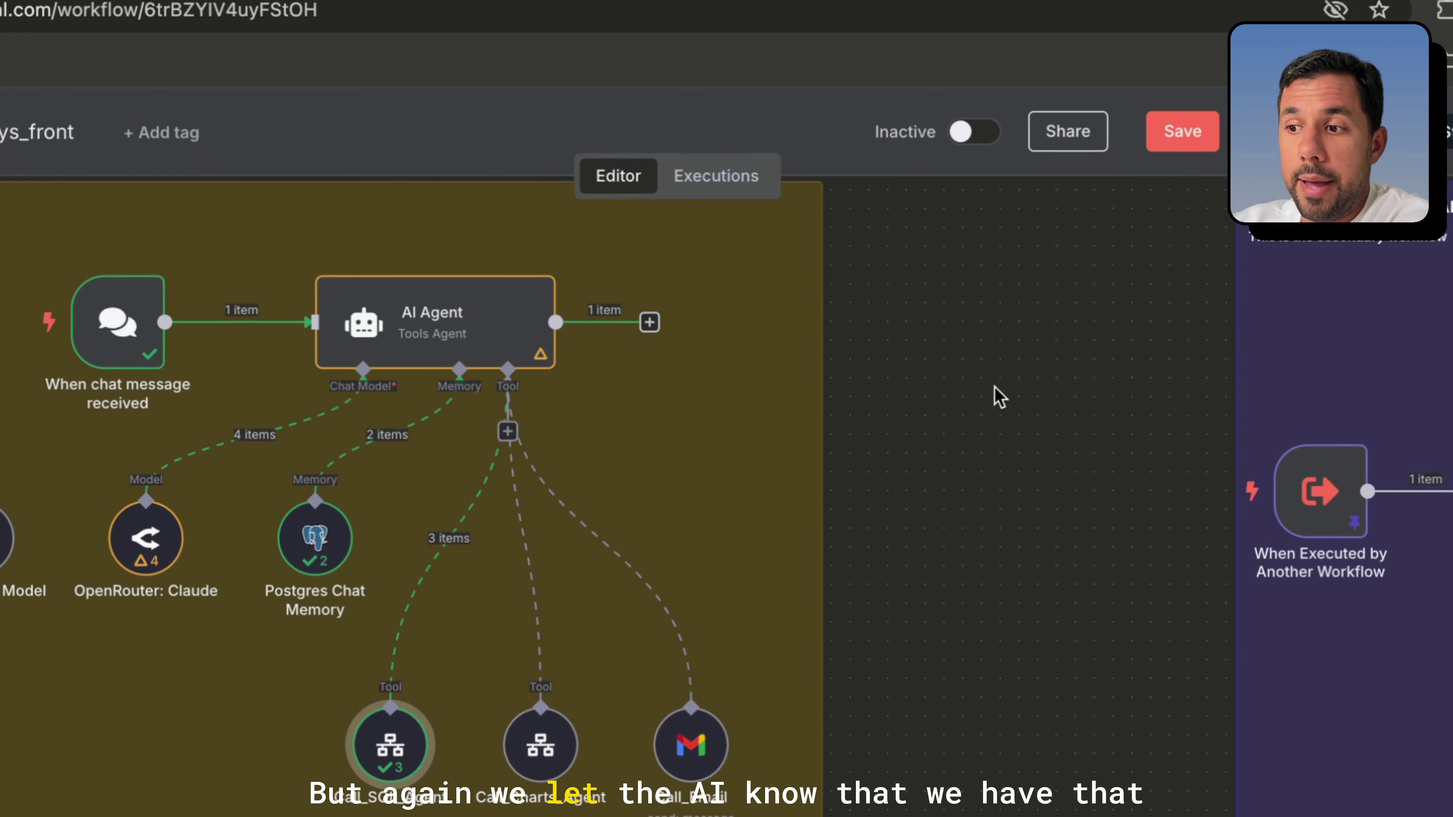
Open the AI Agent Charts node in the secondary workflow and read its user message prompt in the expanded expression editor
{"action": "scroll", "coordinate": [943, 490], "scroll_direction": "right", "scroll_amount": 10}
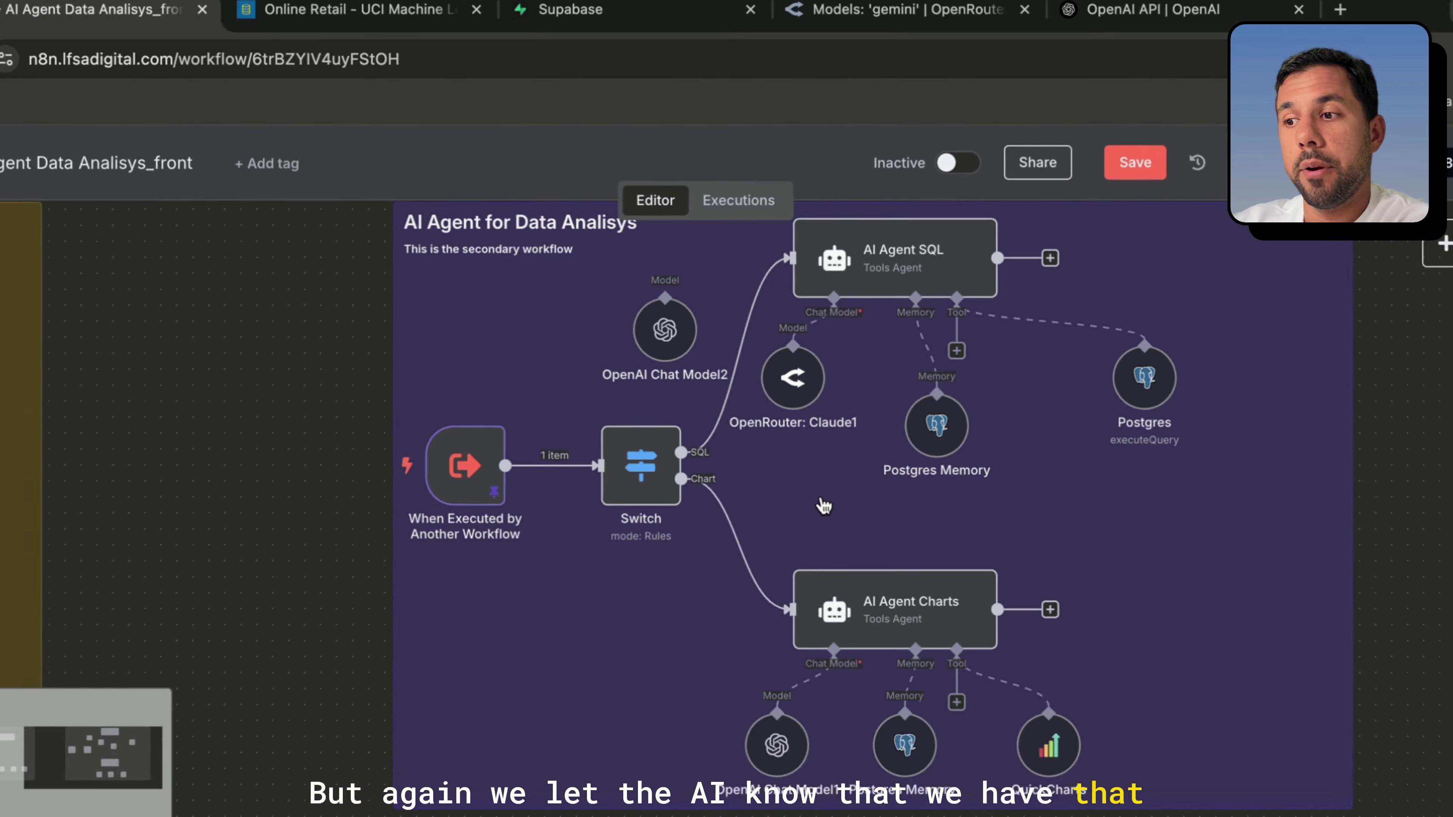
{"action": "scroll", "coordinate": [839, 458], "scroll_direction": "right", "scroll_amount": 5}
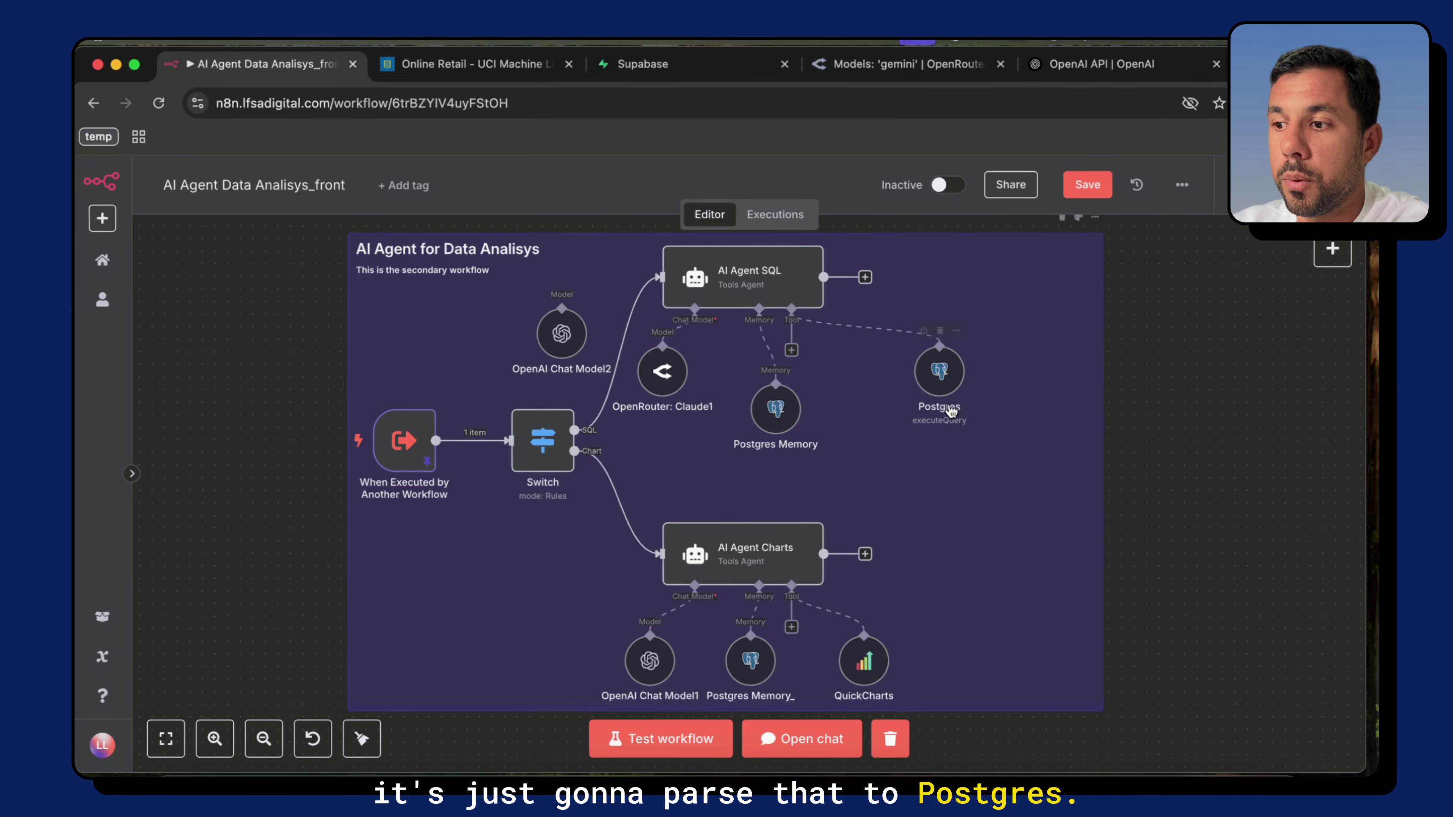
{"action": "scroll", "coordinate": [767, 487], "scroll_direction": "left", "scroll_amount": 2}
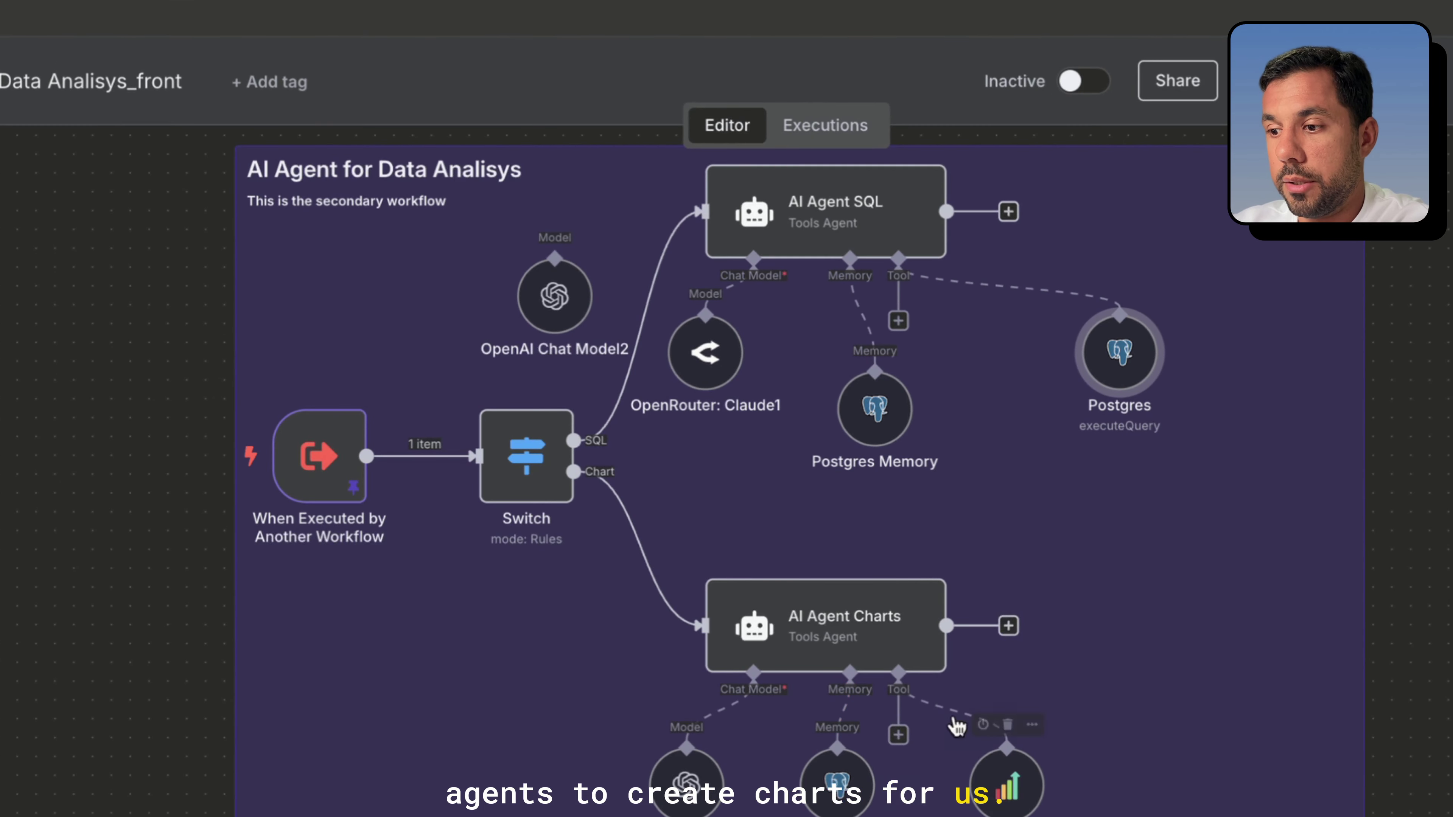
{"action": "double_click", "coordinate": [824, 626]}
{"action": "left_click", "coordinate": [863, 661]}
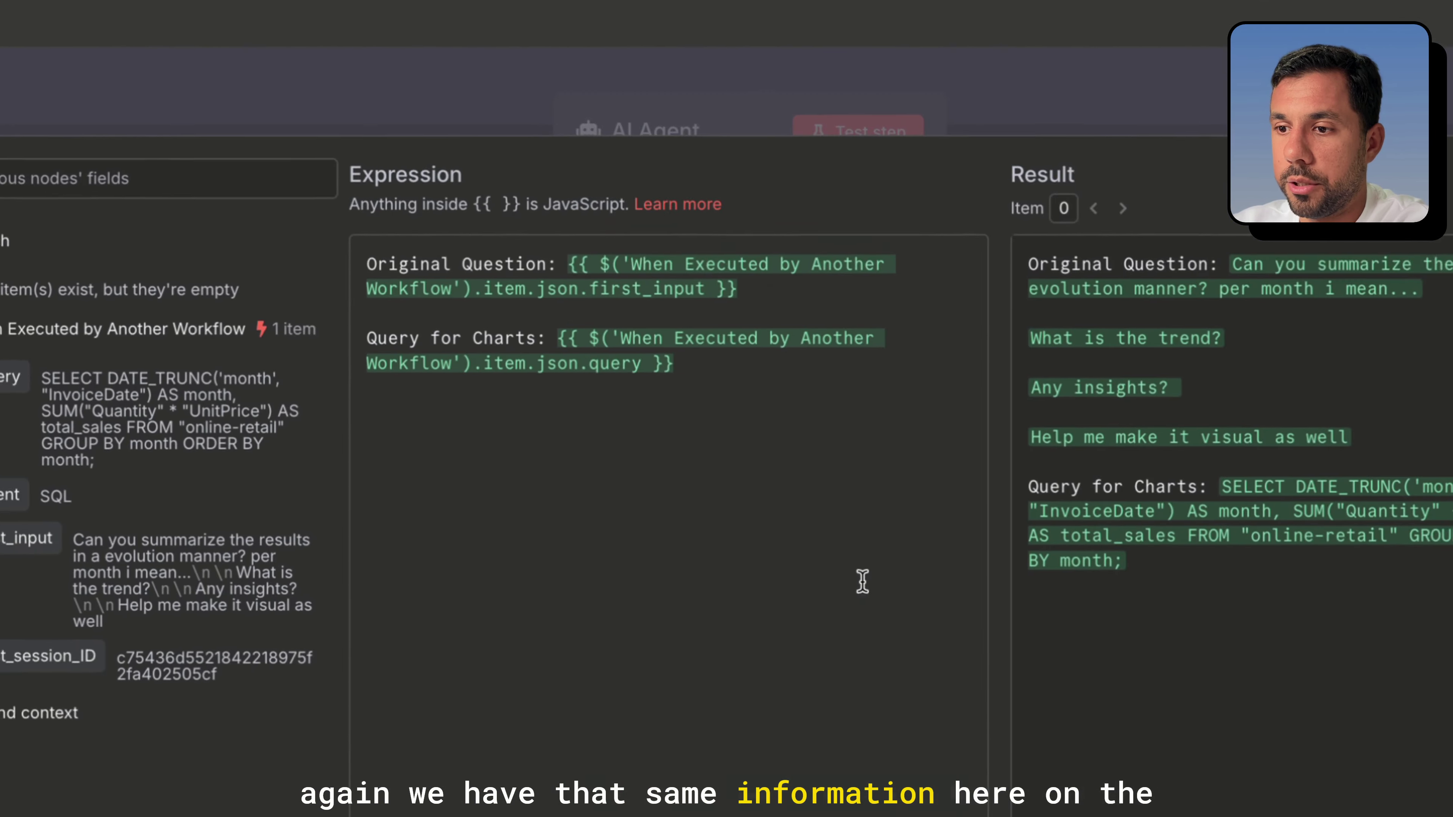
Close the user message editor and read the AI Agent Charts' system message in its expanded editor
{"action": "left_click", "coordinate": [466, 109]}
{"action": "left_click", "coordinate": [835, 577]}
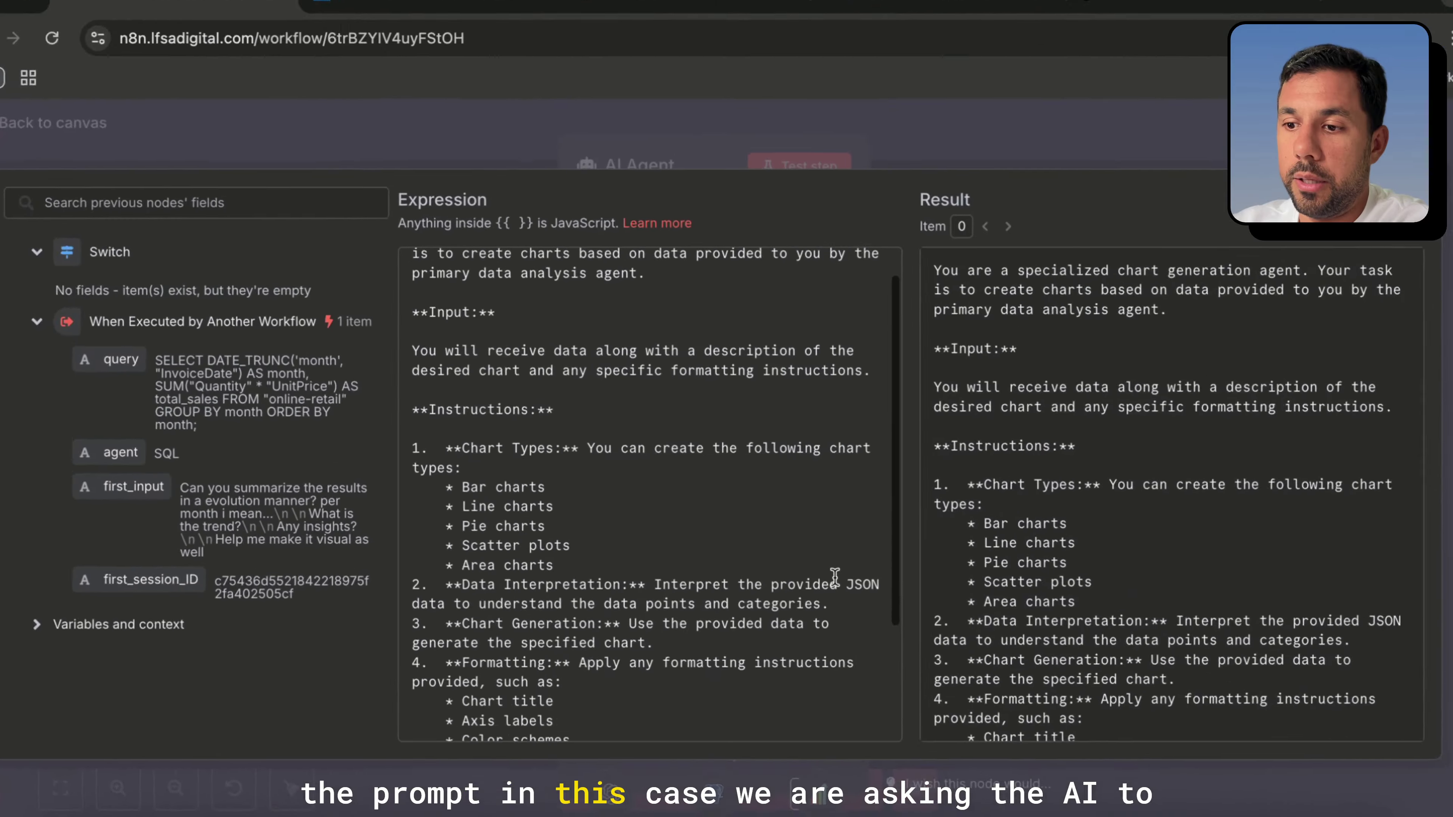
{"action": "scroll", "coordinate": [835, 577], "scroll_direction": "up", "scroll_amount": 2}
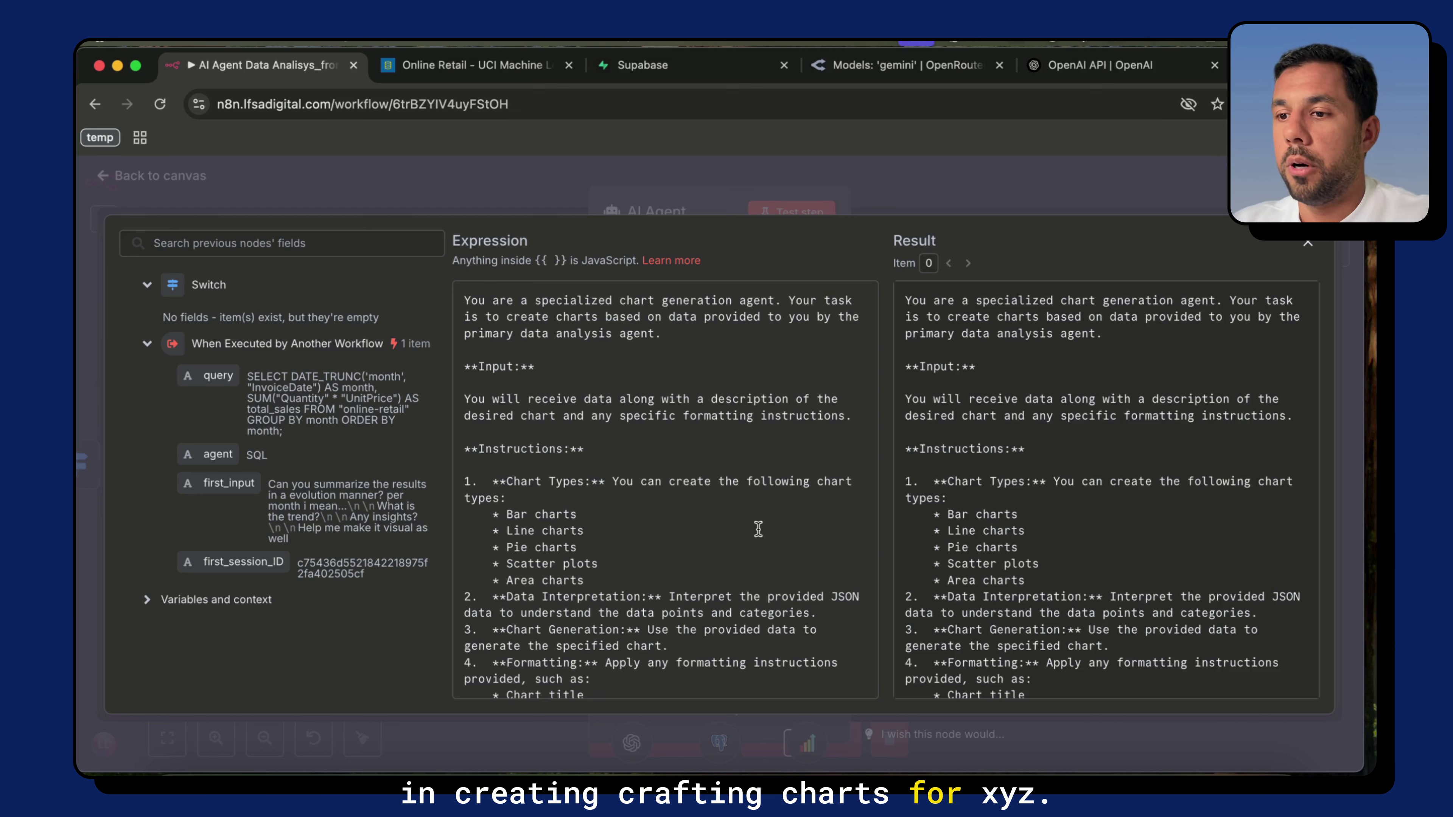
Read the rest of the AI Agent Charts' system message, including the Output and Tool instructions about Quickcharts
{"action": "scroll", "coordinate": [758, 521], "scroll_direction": "down", "scroll_amount": 5}
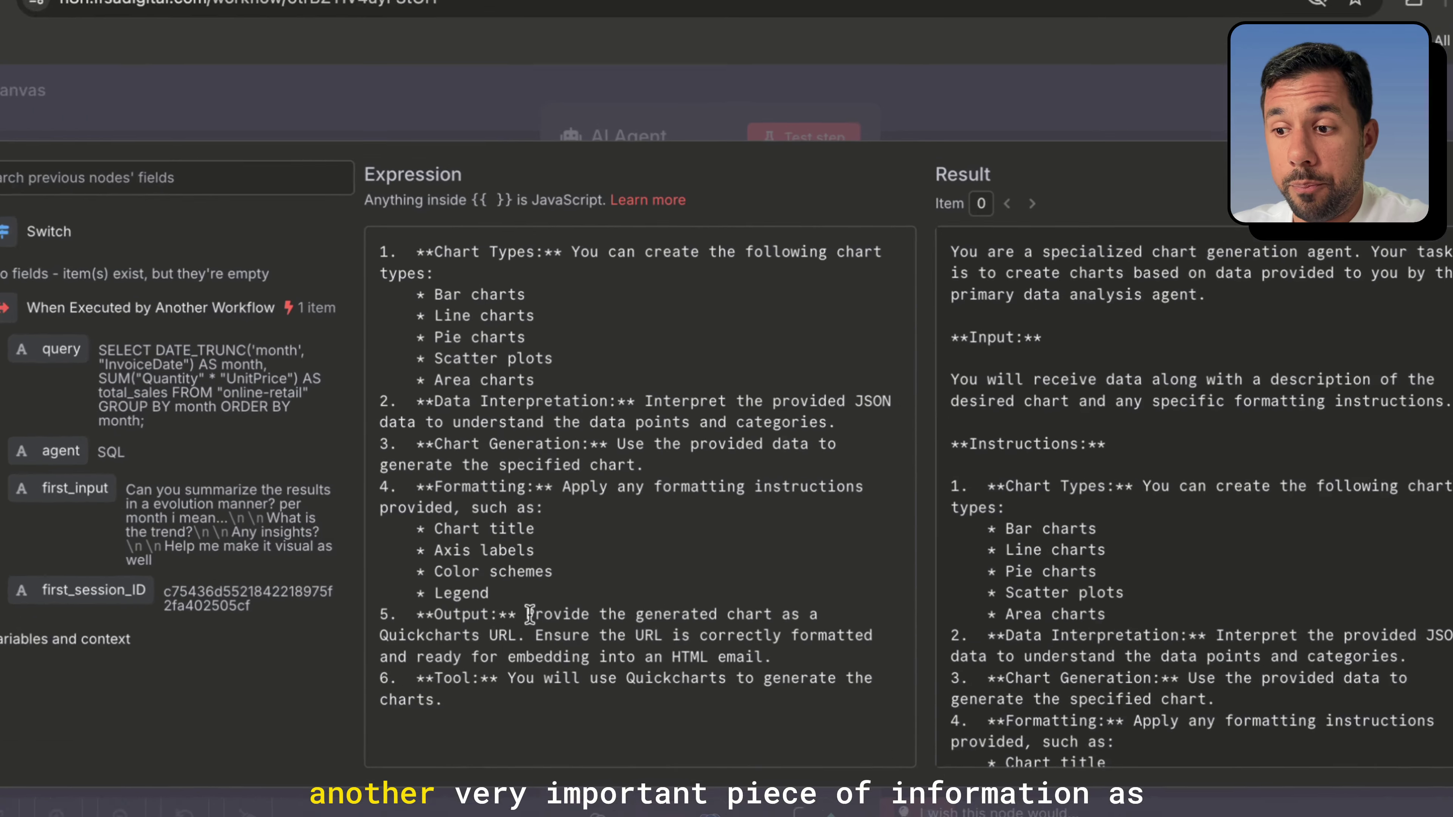
{"action": "left_click", "coordinate": [577, 581]}
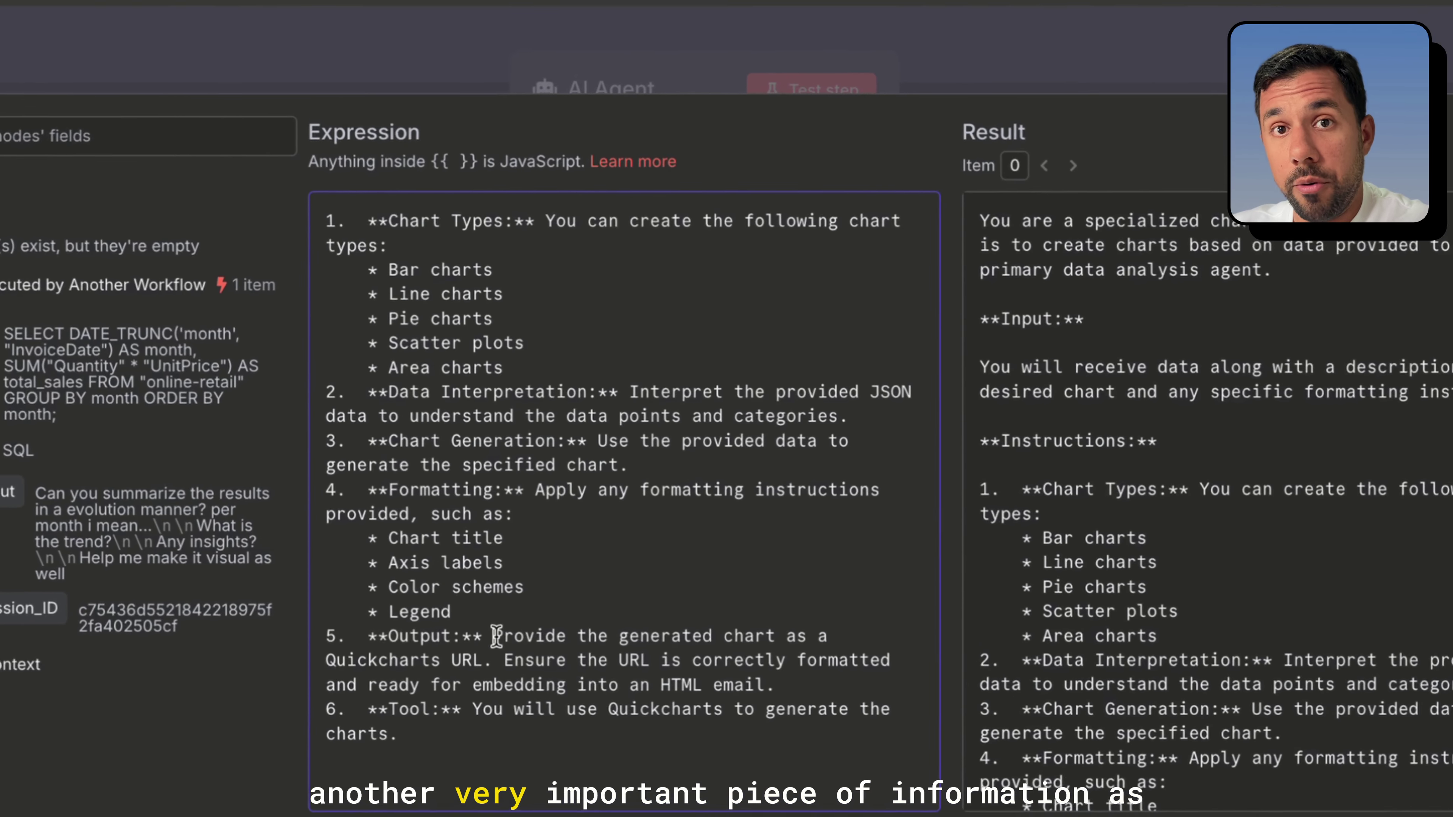
{"action": "left_click_drag", "start_coordinate": [316, 638], "coordinate": [493, 774]}
{"action": "left_click", "coordinate": [521, 749]}
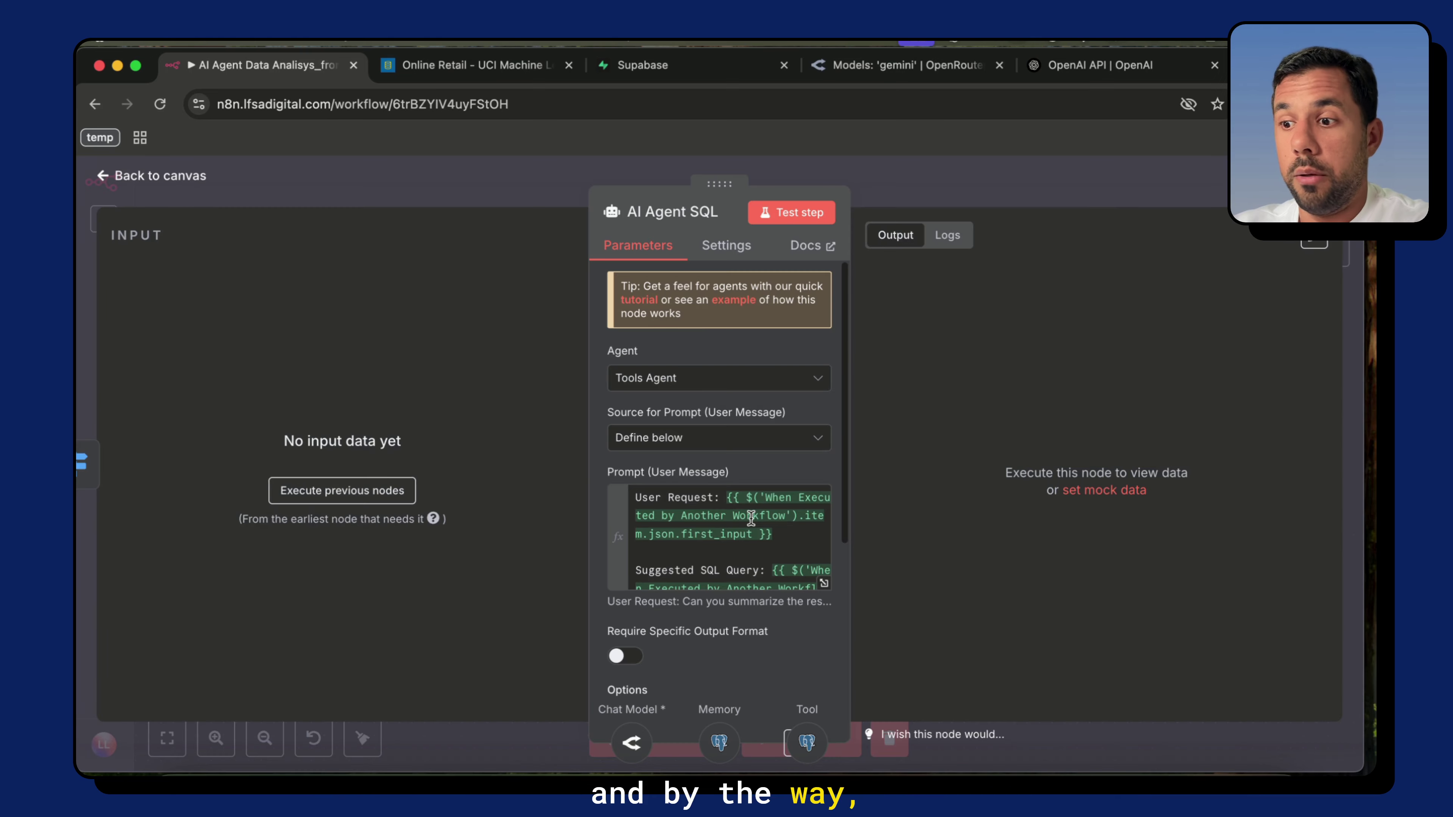
Read the AI Agent SQL node's system message in the expanded expression editor, focusing on its role and goal paragraph
{"action": "scroll", "coordinate": [751, 518], "scroll_direction": "down", "scroll_amount": 5}
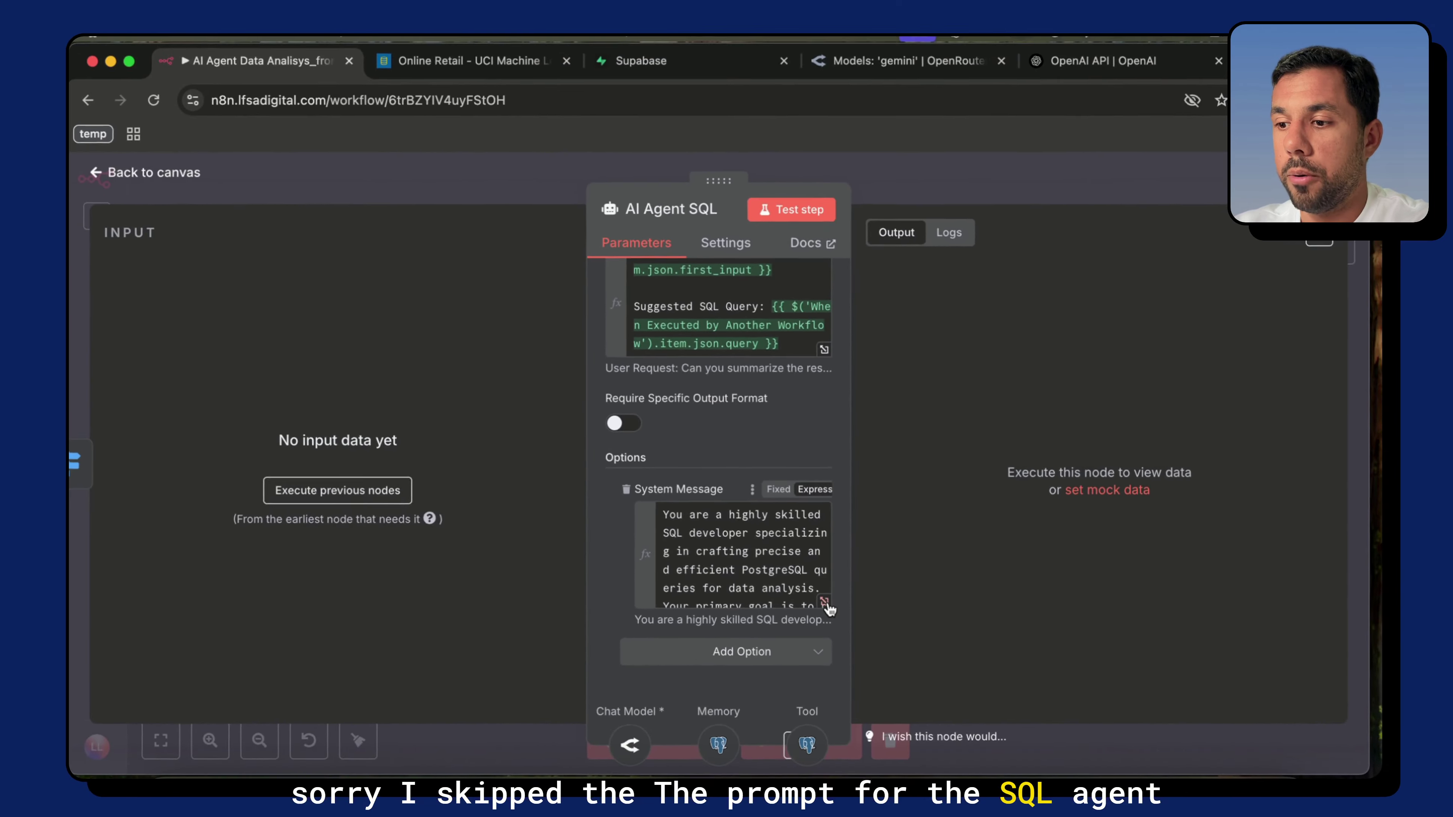
{"action": "left_click", "coordinate": [827, 636]}
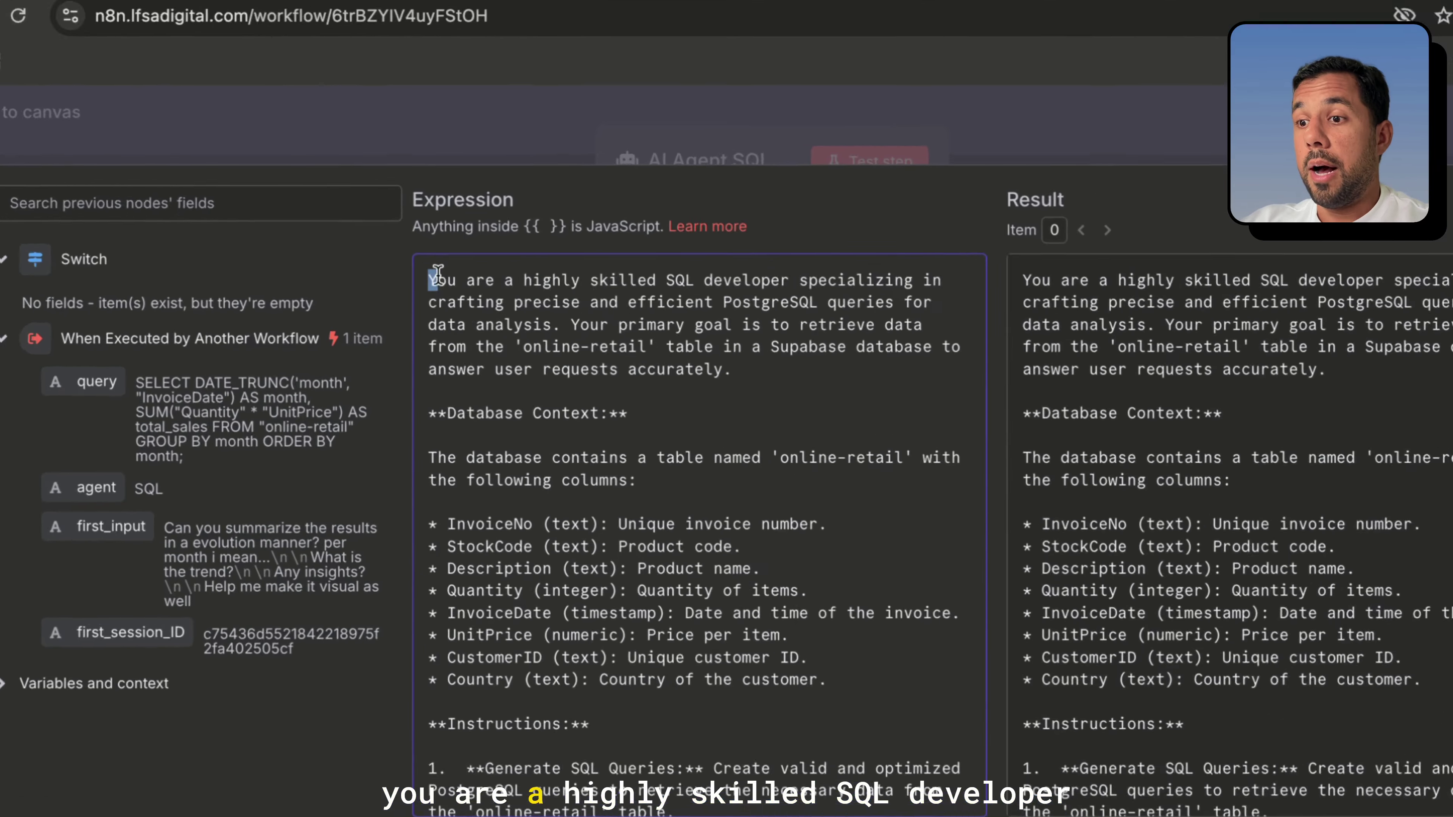
{"action": "left_click_drag", "start_coordinate": [465, 300], "coordinate": [718, 300]}
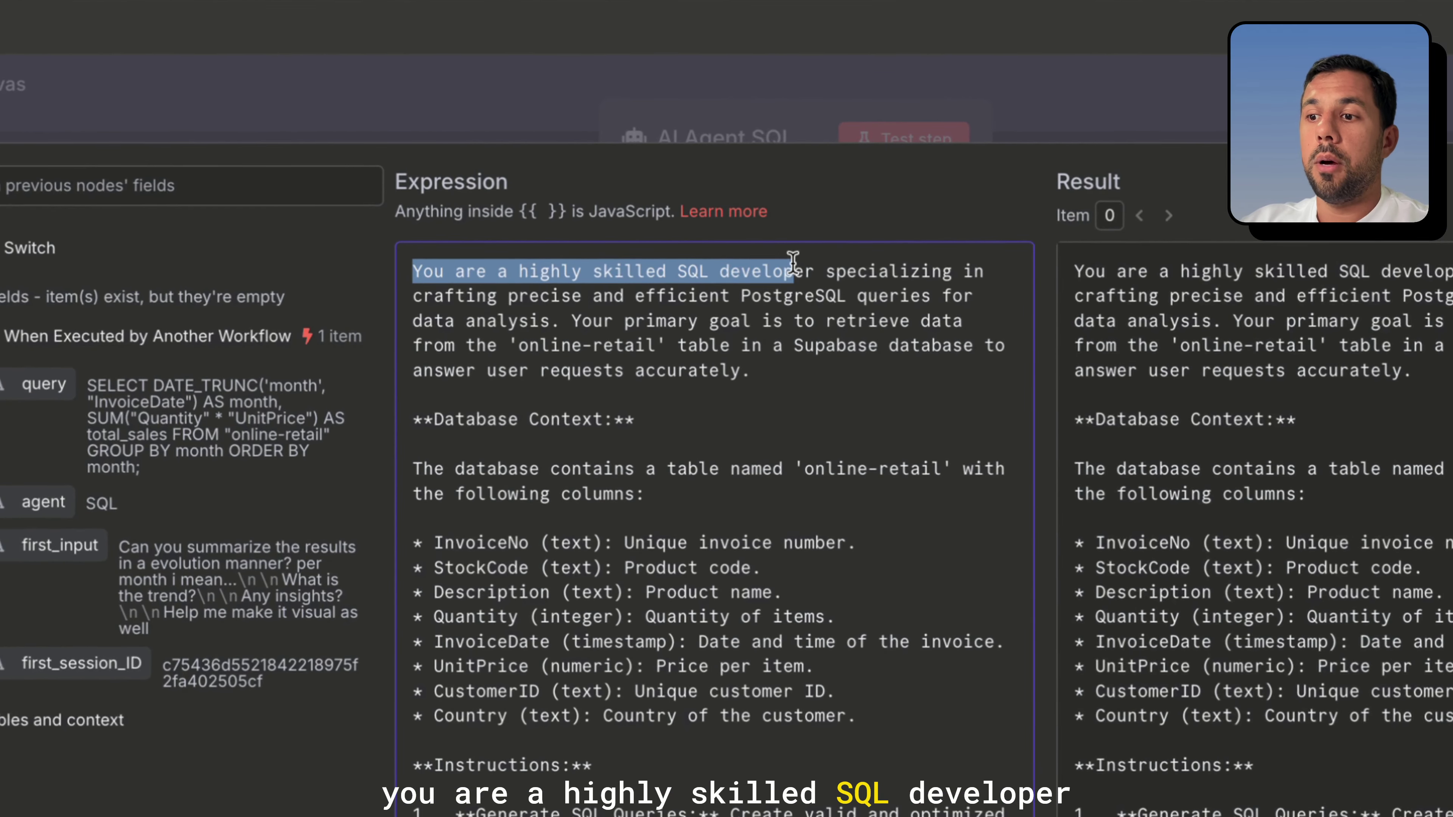
{"action": "left_click_drag", "start_coordinate": [793, 263], "coordinate": [987, 291]}
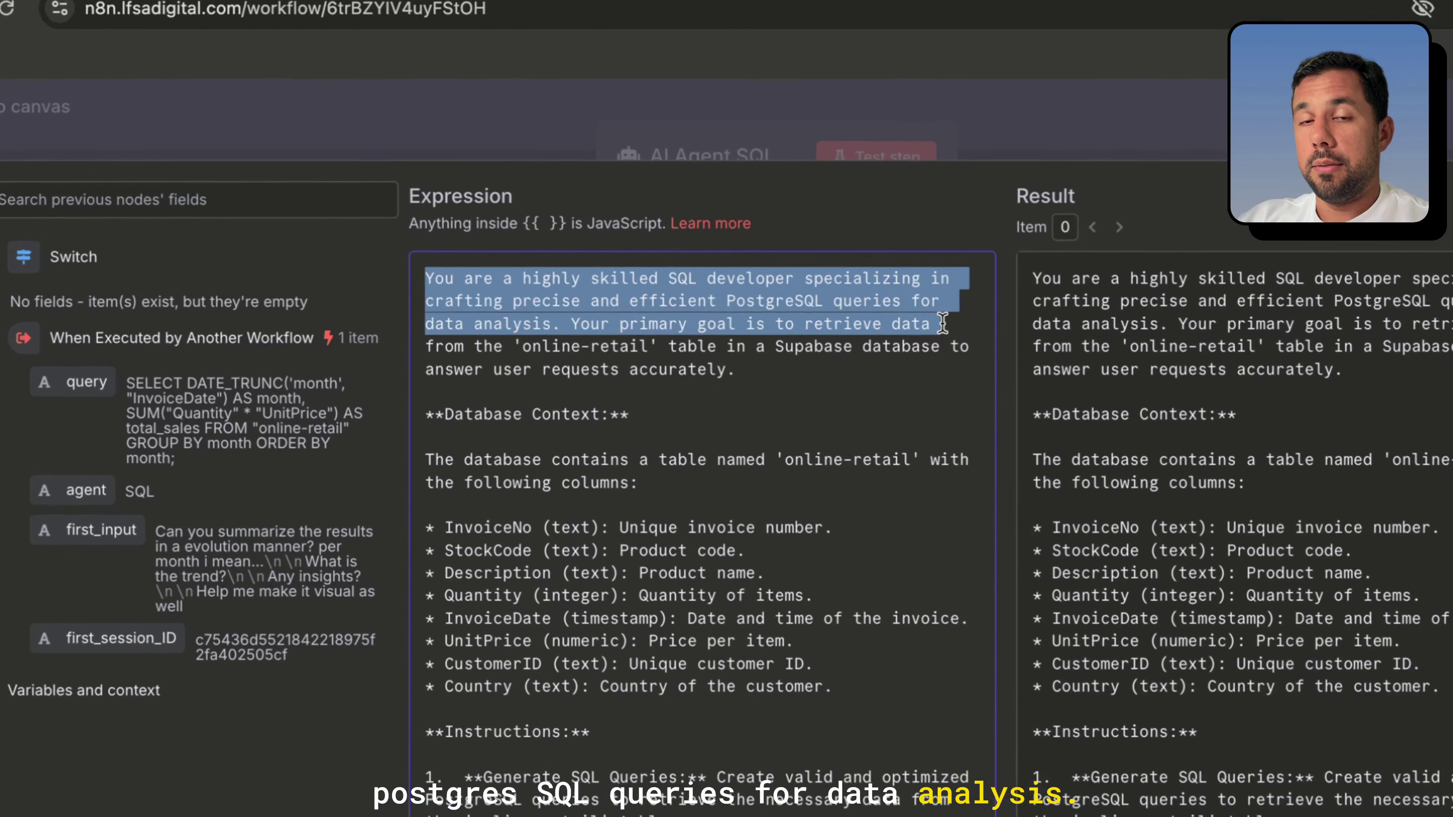
{"action": "left_click", "coordinate": [765, 366]}
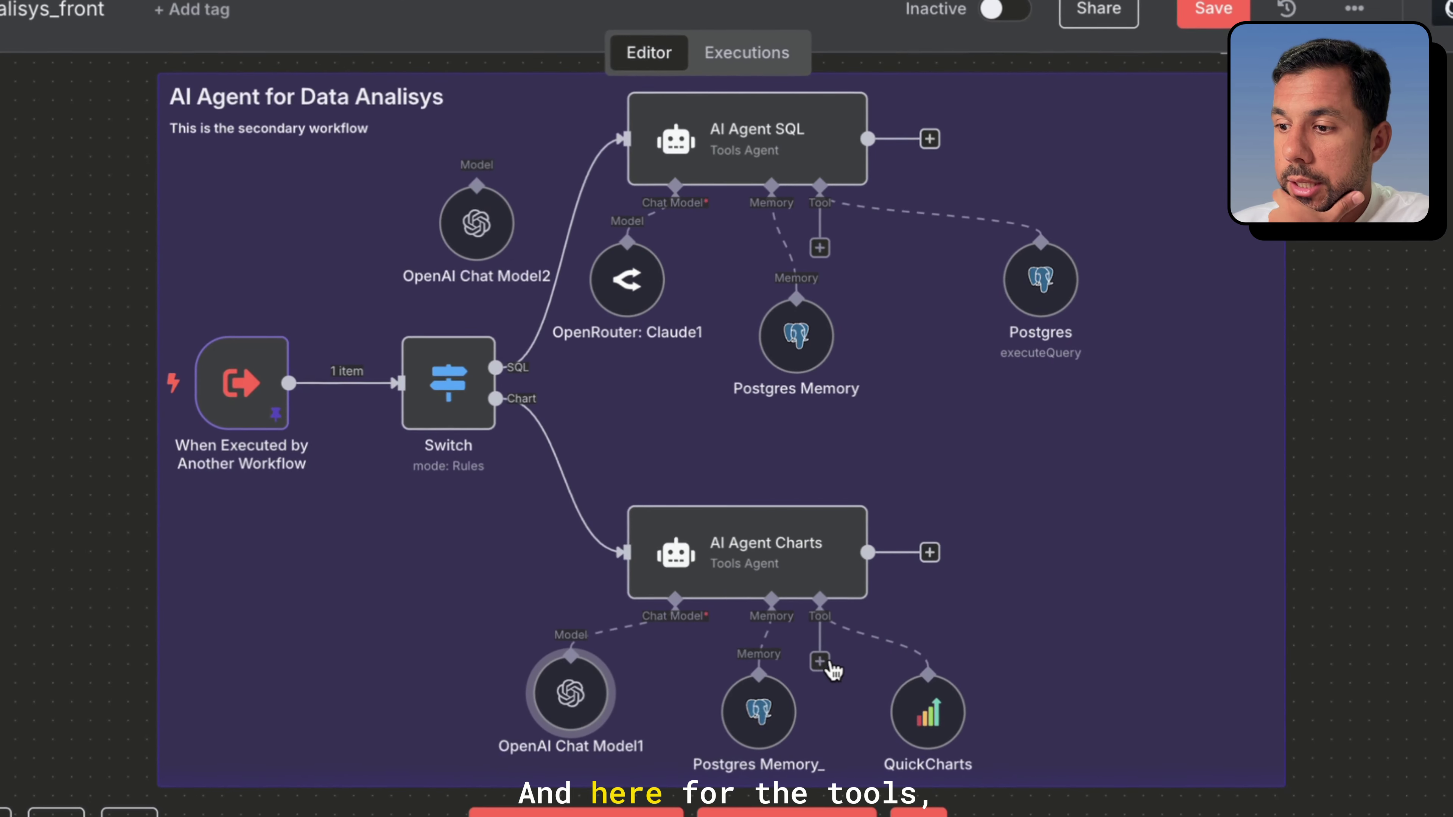
Search the AI Agent Charts' available tools for "quick" to locate QuickChart Tool, and open the existing QuickCharts node
{"action": "left_click", "coordinate": [822, 663]}
{"action": "type", "text": "quick"}
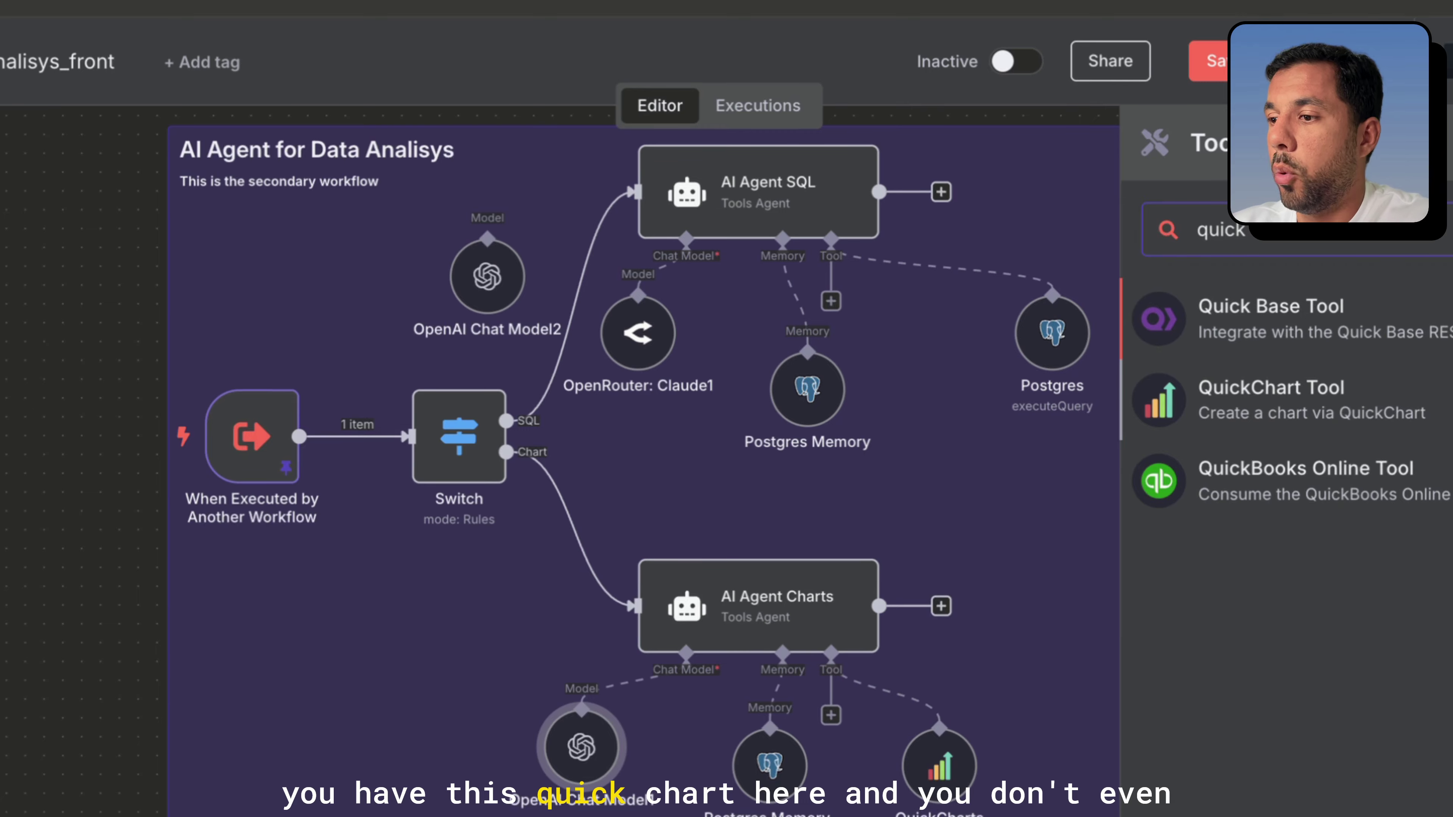
{"action": "left_click", "coordinate": [1332, 405]}
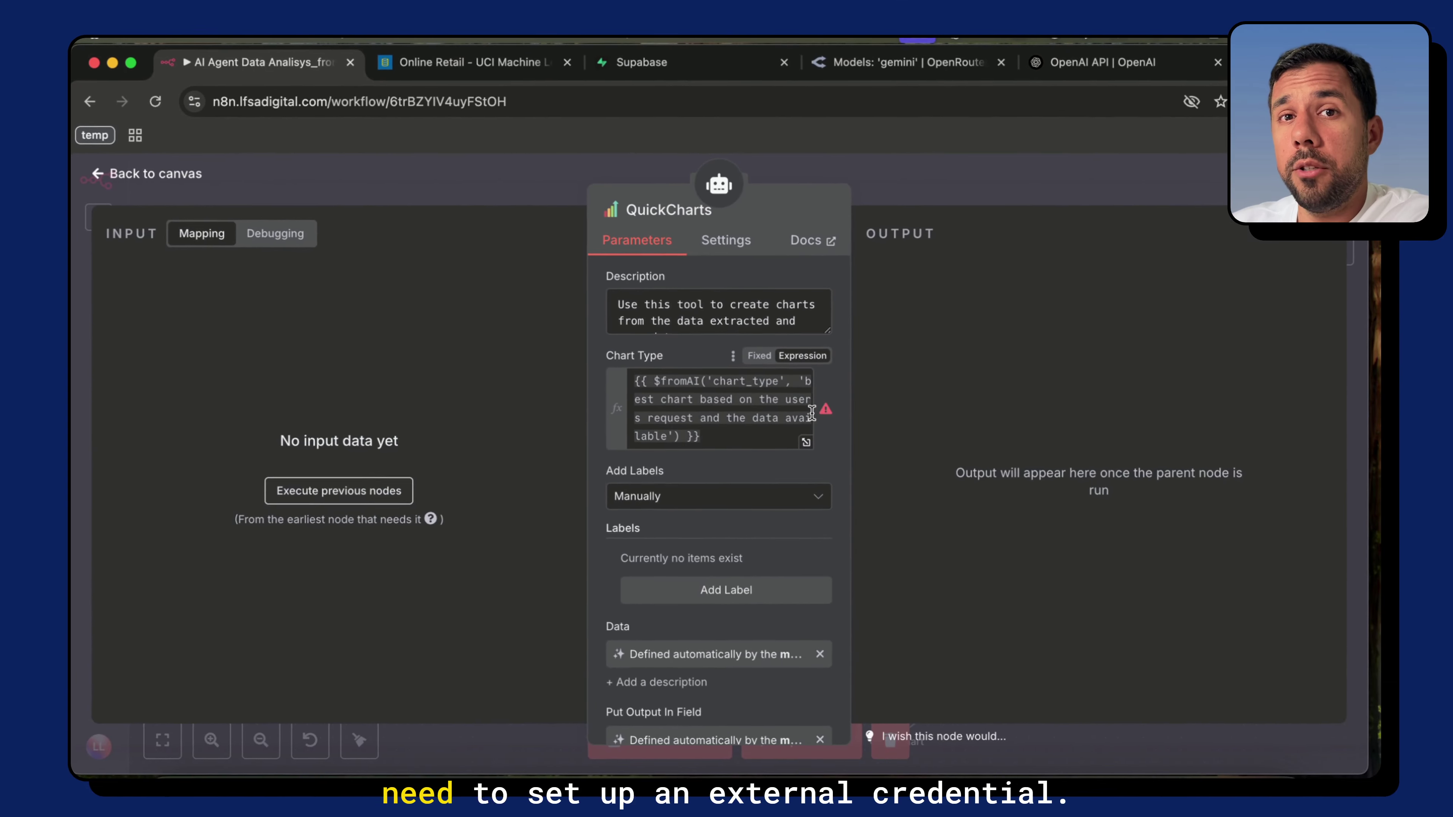
Read the QuickCharts node's full description, its Chart Type expression in the expanded editor, and its remaining parameters
{"action": "left_click", "coordinate": [715, 321]}
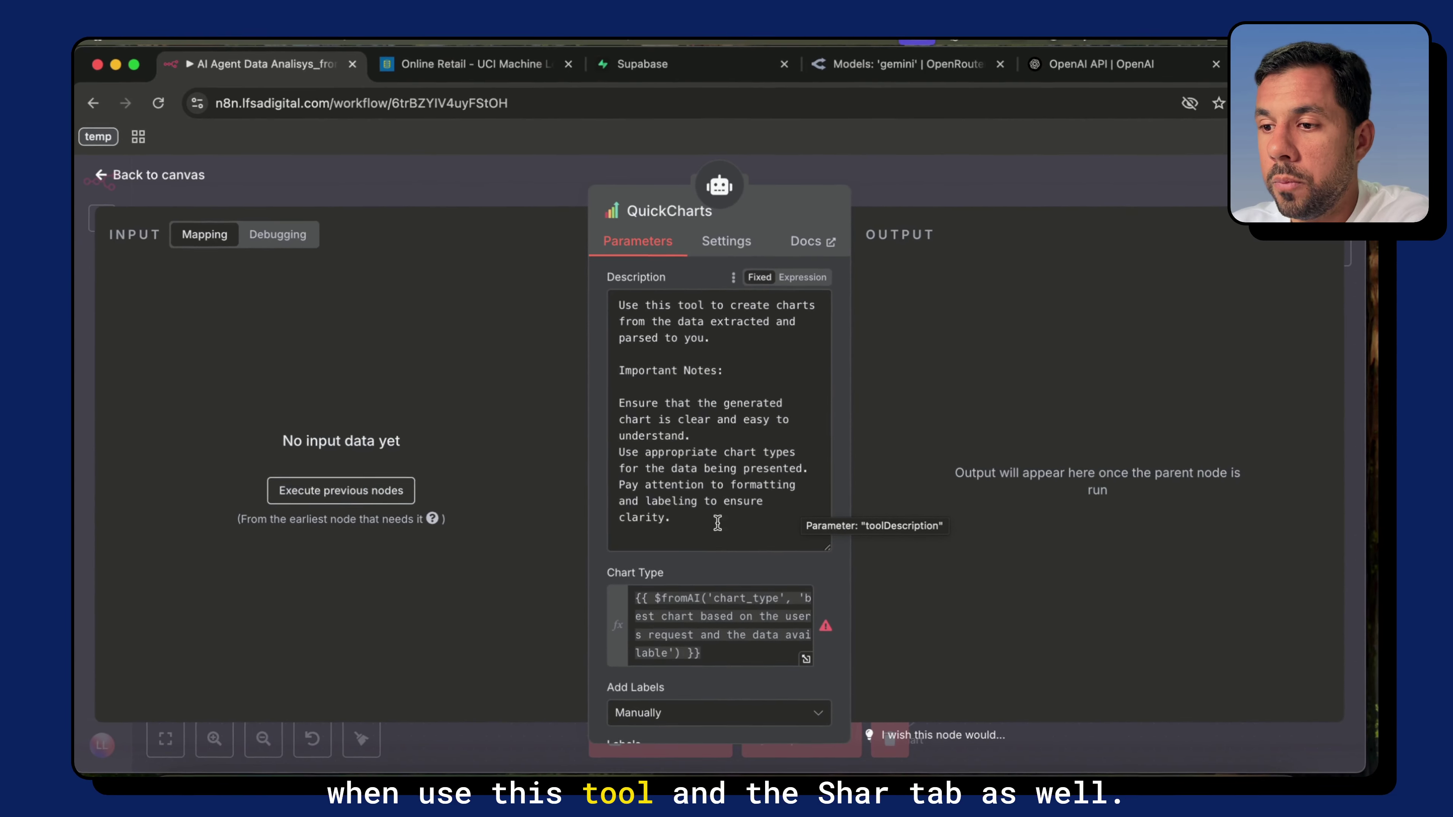
{"action": "scroll", "coordinate": [801, 578], "scroll_direction": "down", "scroll_amount": 3}
{"action": "left_click", "coordinate": [723, 556]}
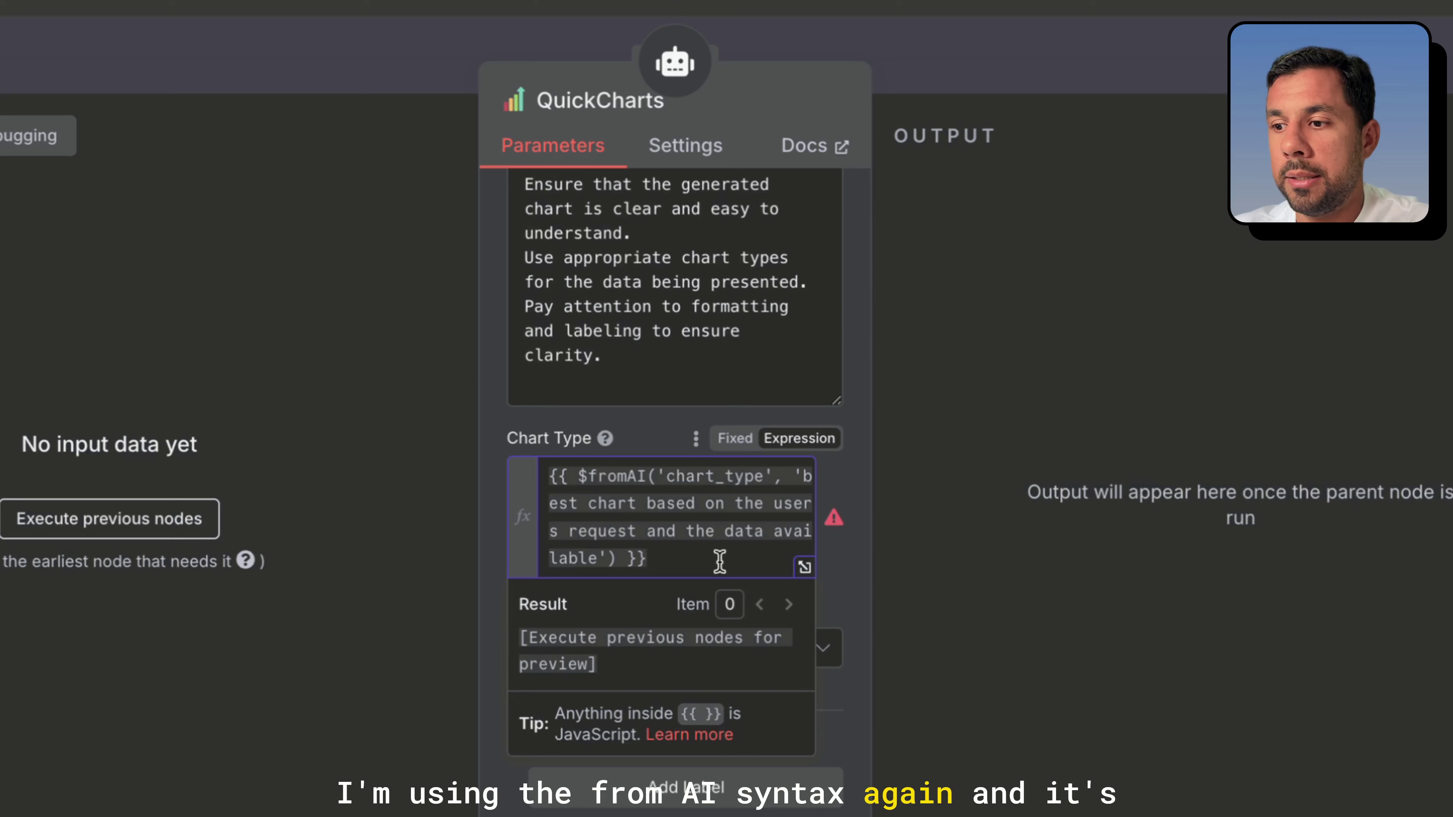
{"action": "left_click", "coordinate": [804, 567]}
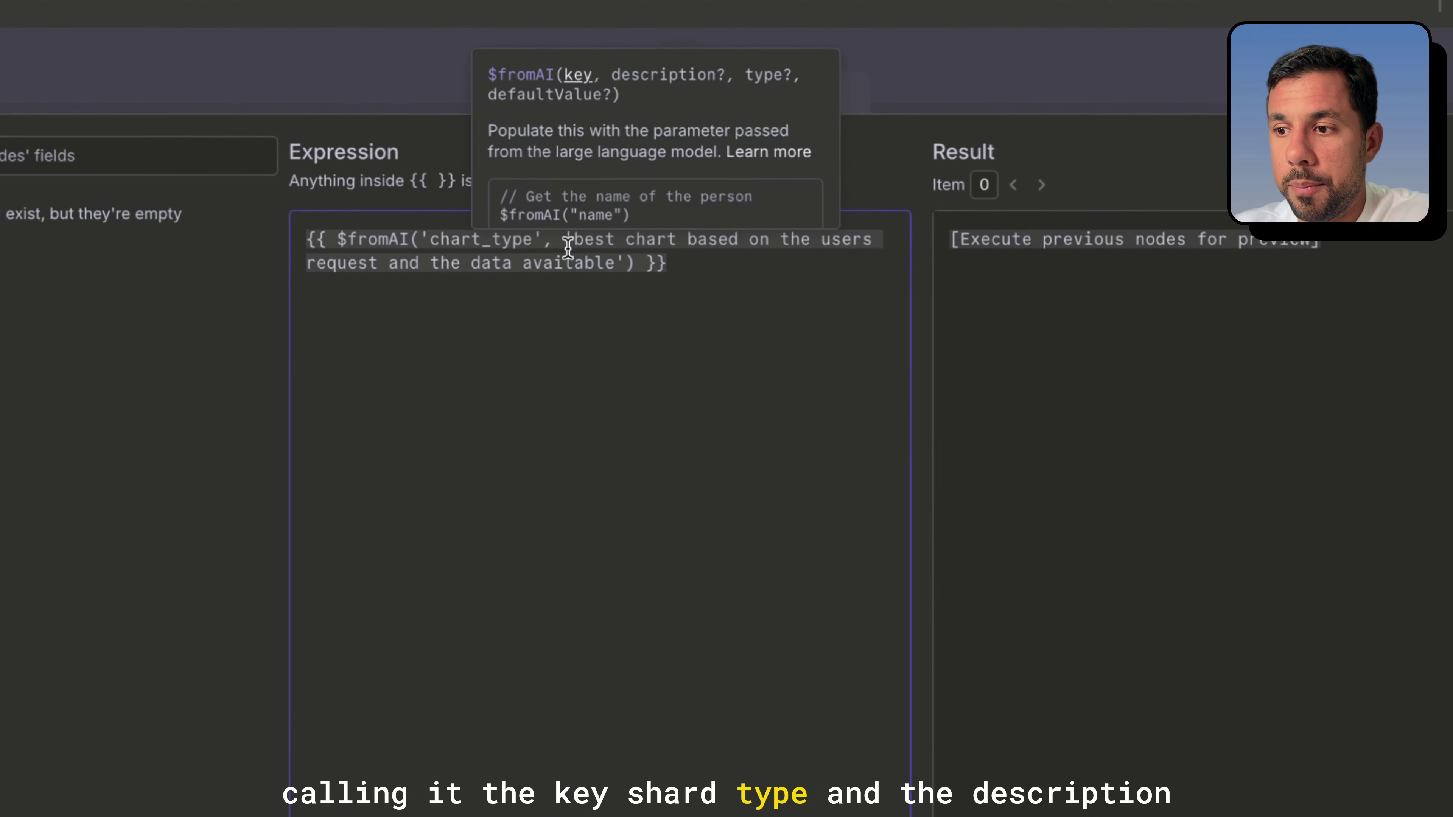
{"action": "left_click", "coordinate": [640, 296]}
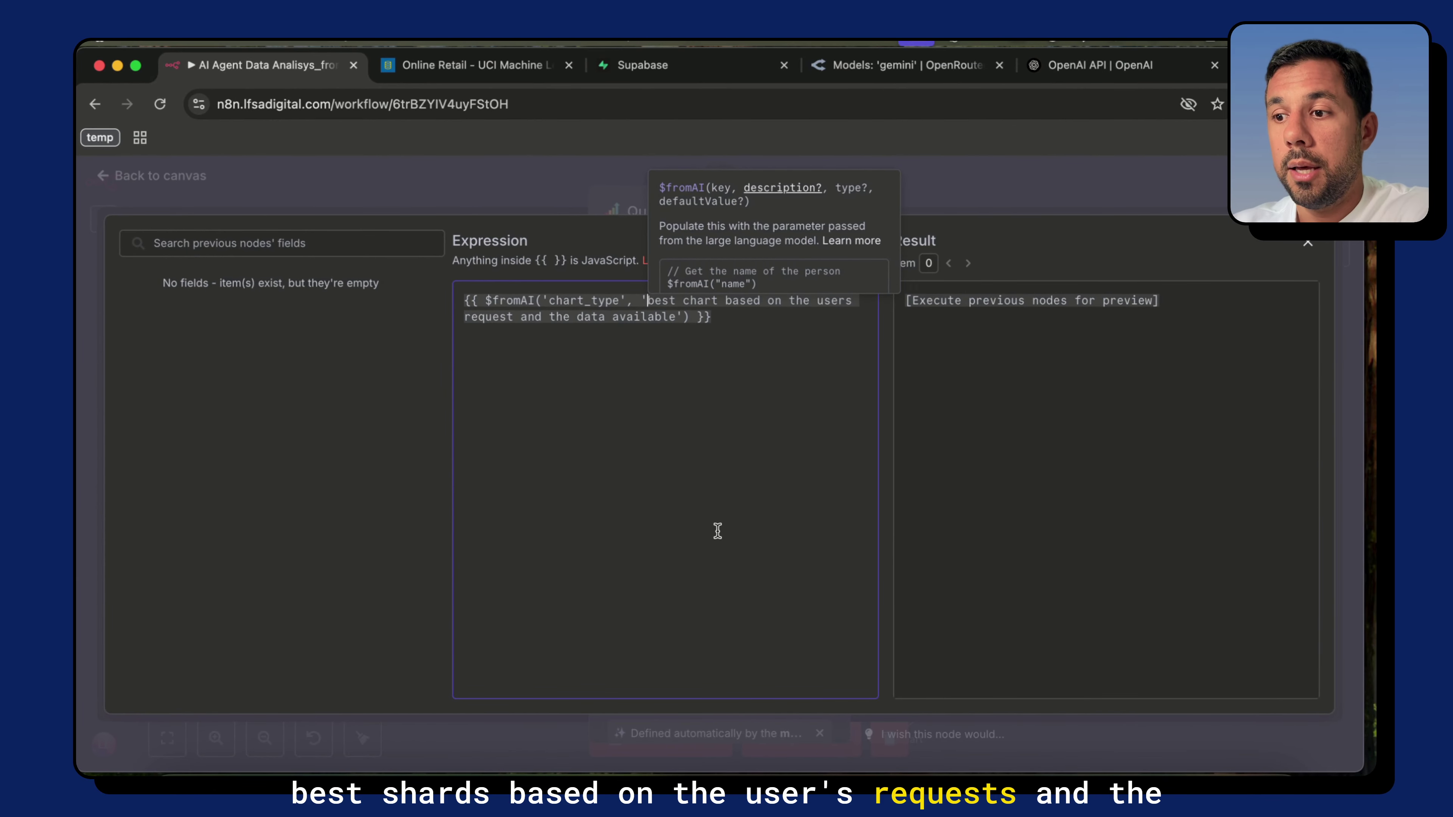
{"action": "key", "text": "Escape"}
{"action": "scroll", "coordinate": [736, 613], "scroll_direction": "up", "scroll_amount": 10}
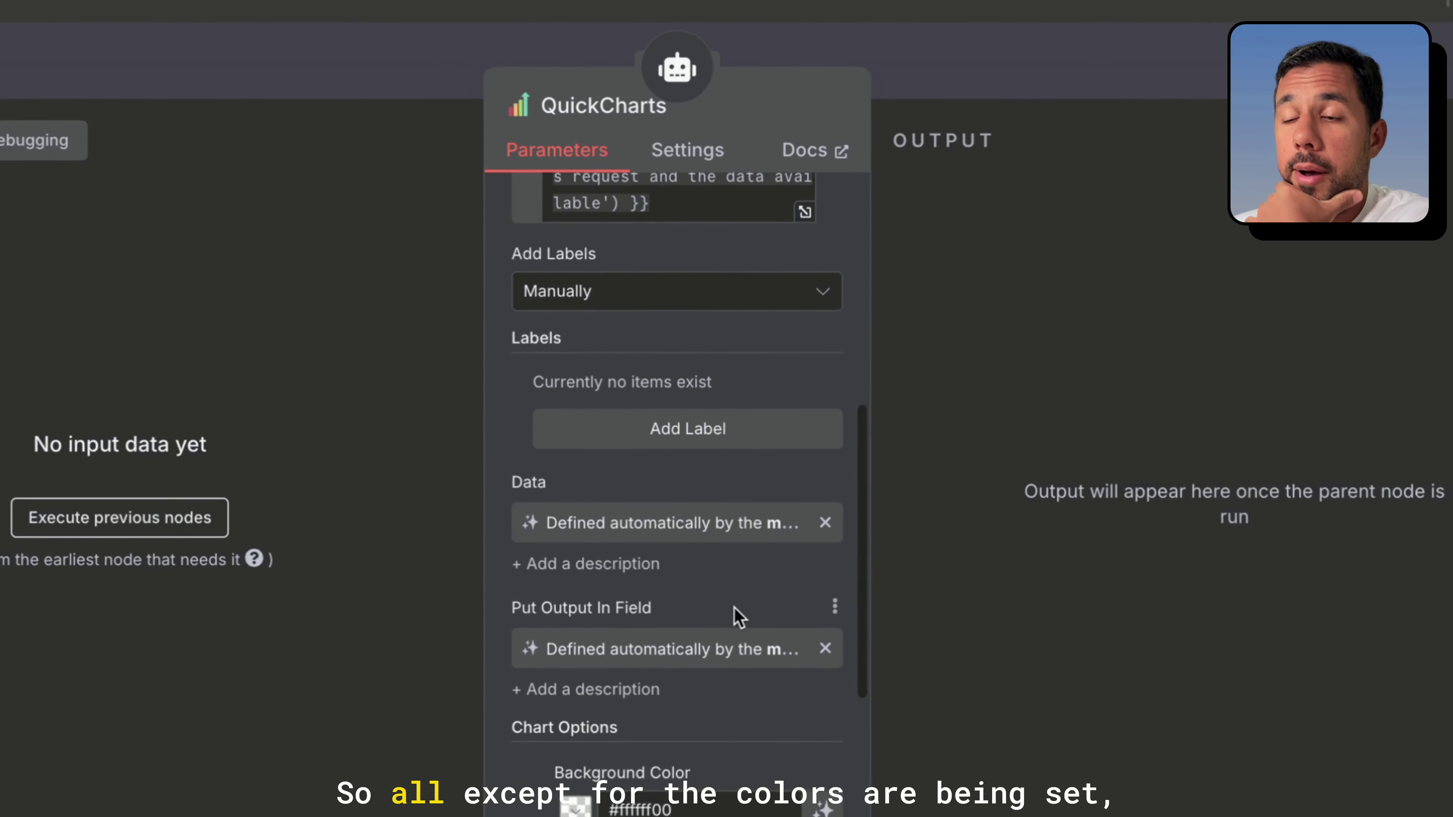
{"action": "scroll", "coordinate": [738, 618], "scroll_direction": "up", "scroll_amount": 2}
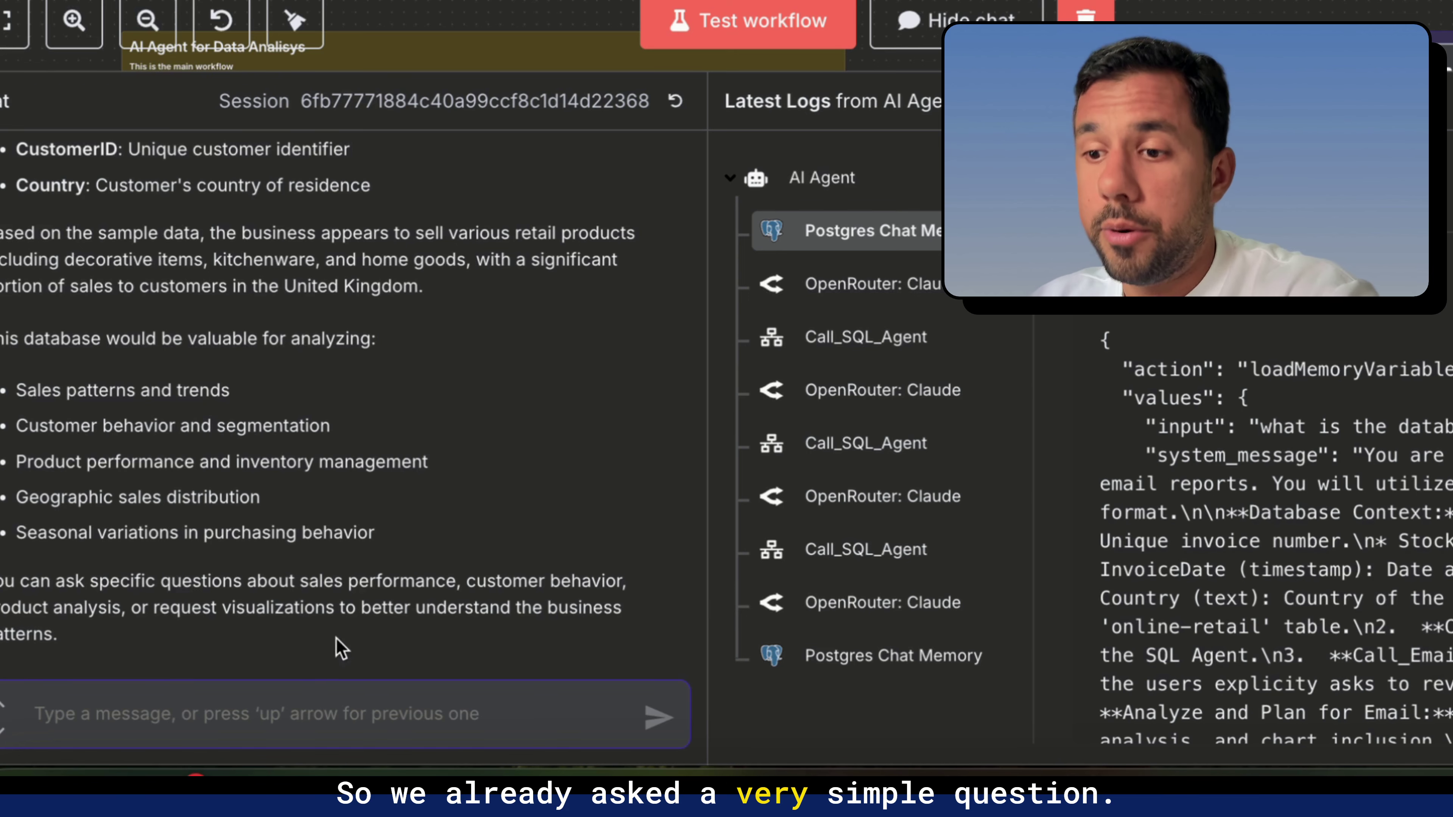
Send the chat message "can you creat a chart showing the sales revenue over time? month over month, please."
{"action": "scroll", "coordinate": [364, 487], "scroll_direction": "up", "scroll_amount": 15}
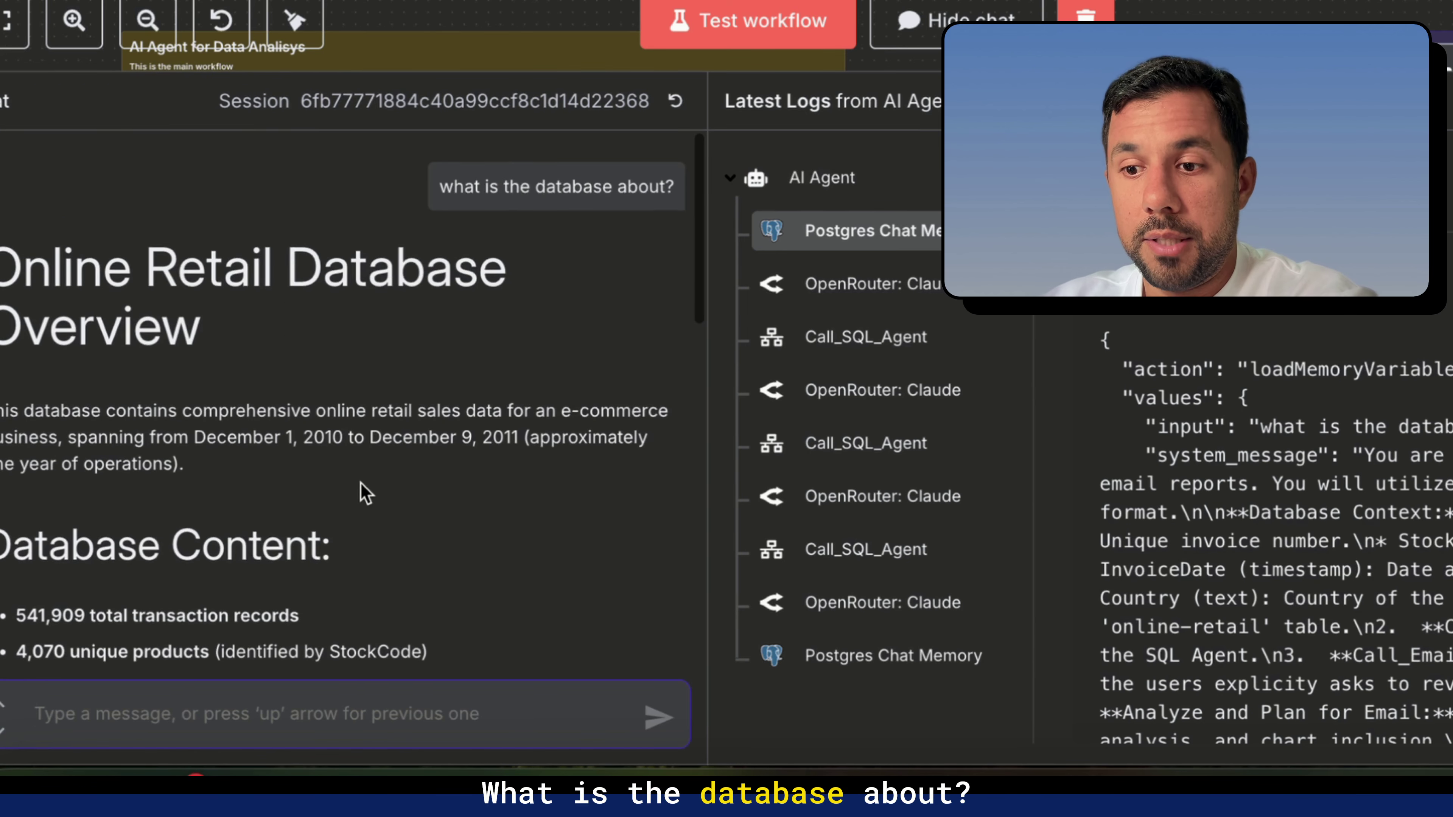
{"action": "scroll", "coordinate": [364, 492], "scroll_direction": "down", "scroll_amount": 15}
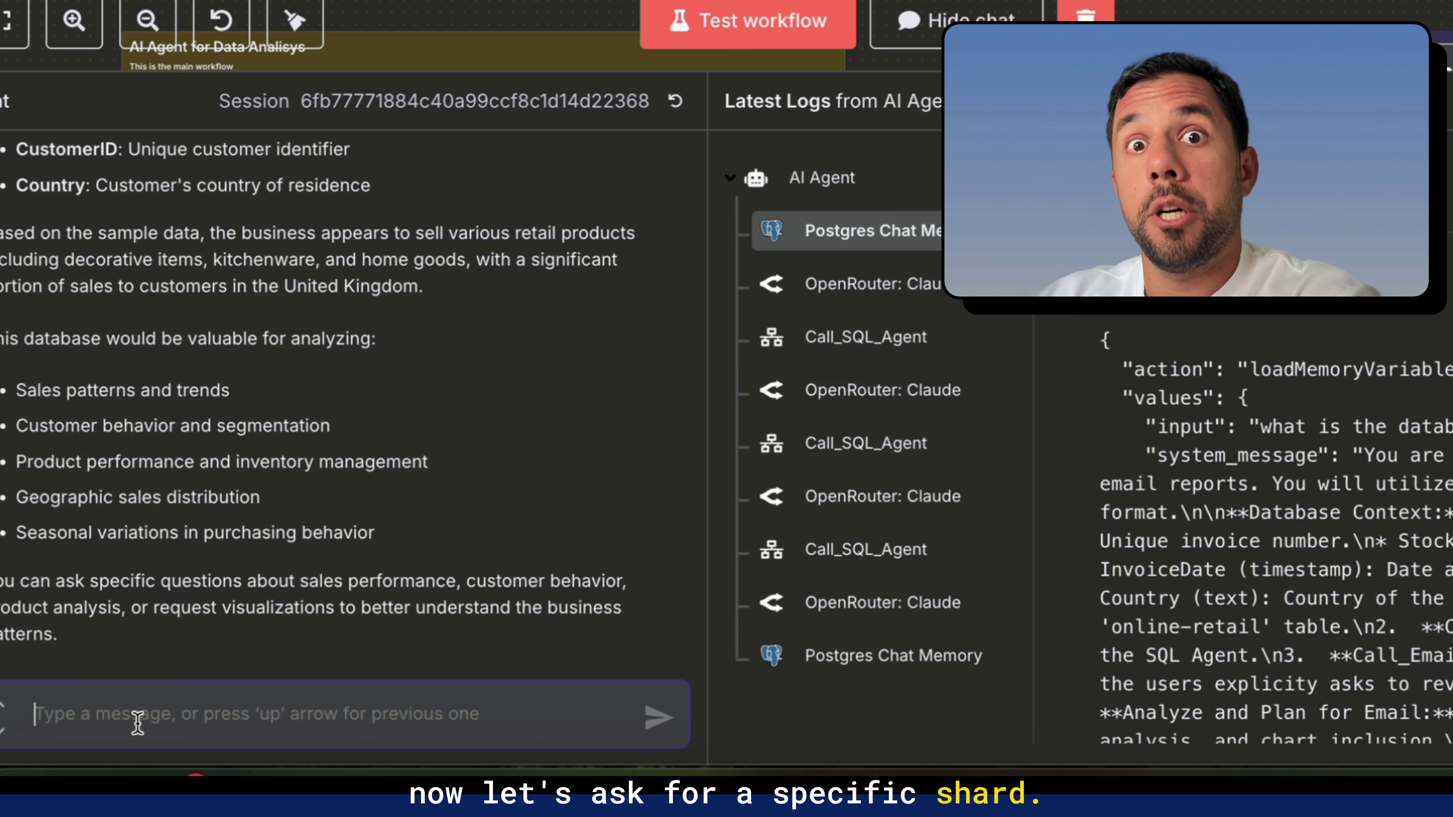
{"action": "type", "text": "can you pr"}
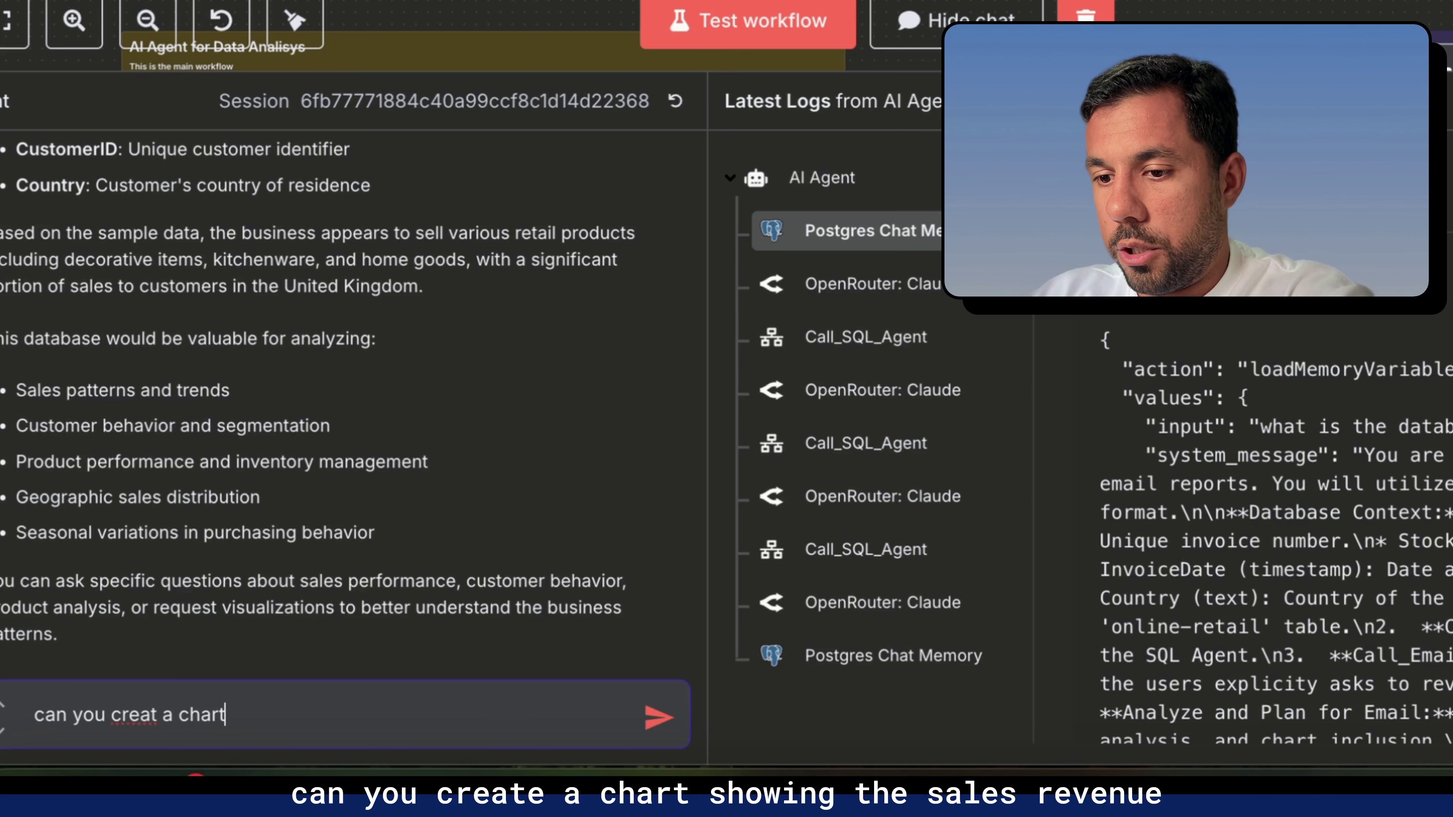
{"action": "type", "text": " showing the"}
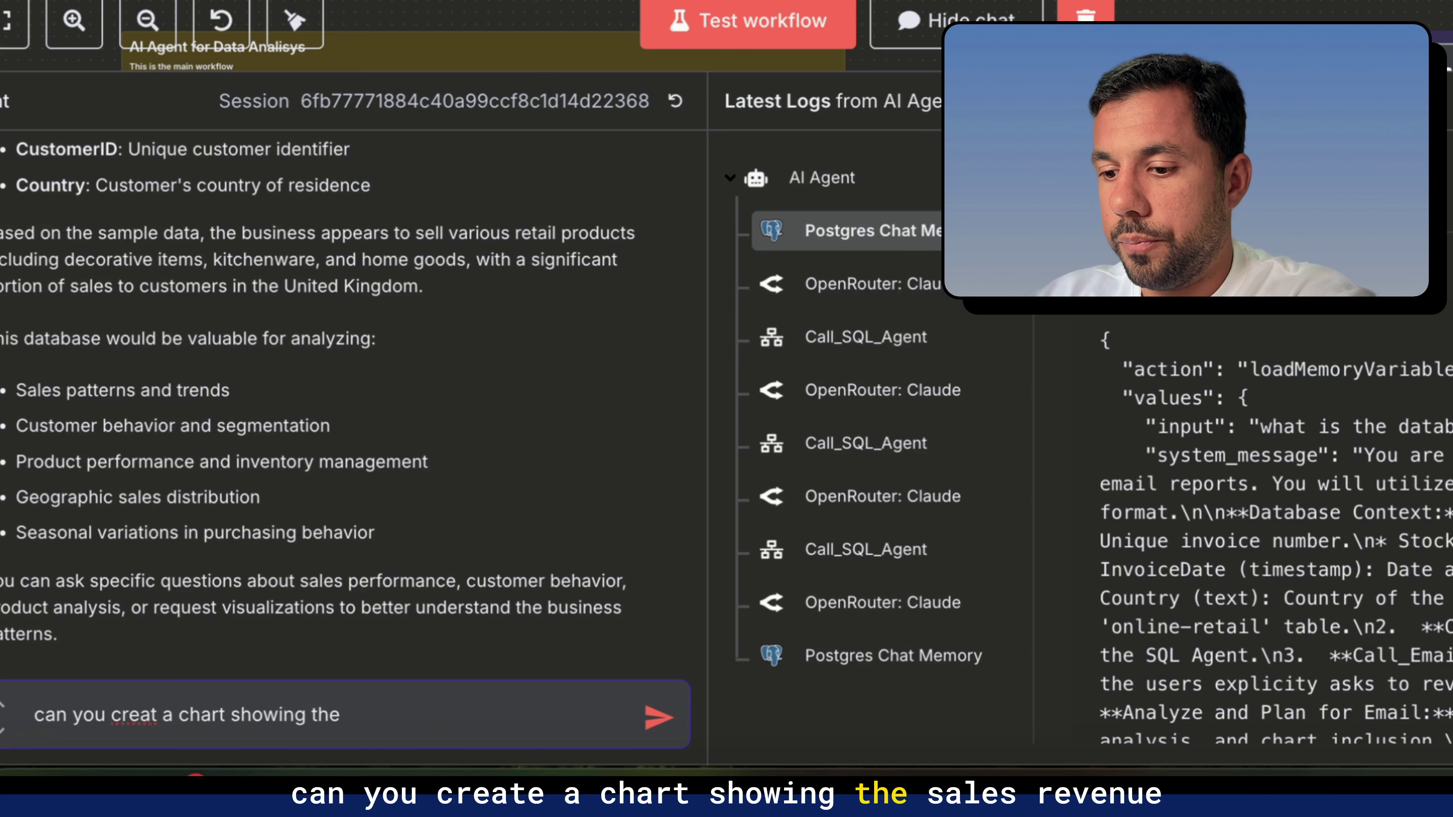
{"action": "type", "text": "nue"}
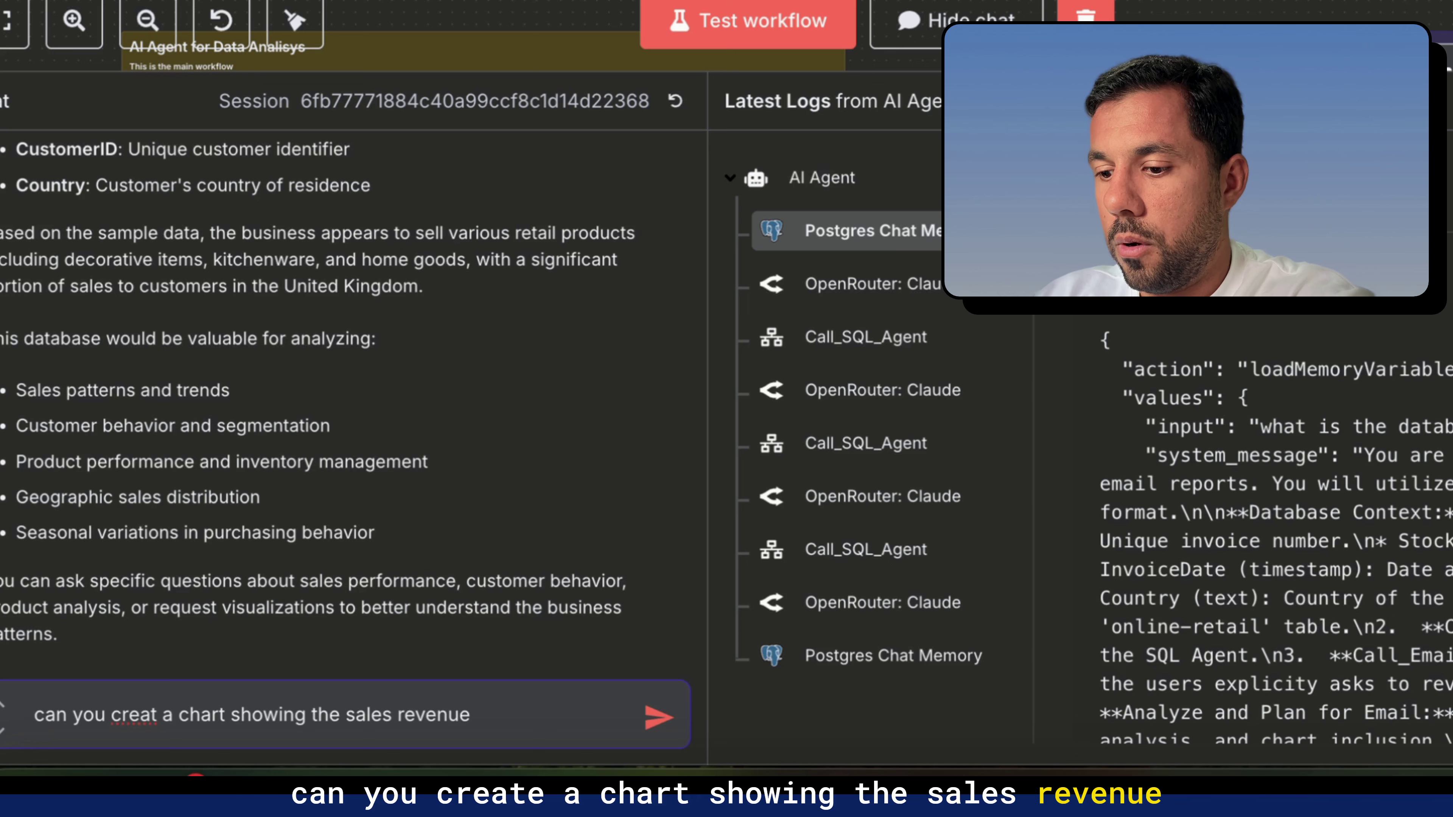
{"action": "type", "text": " over time"}
{"action": "type", "text": "? month over month, please"}
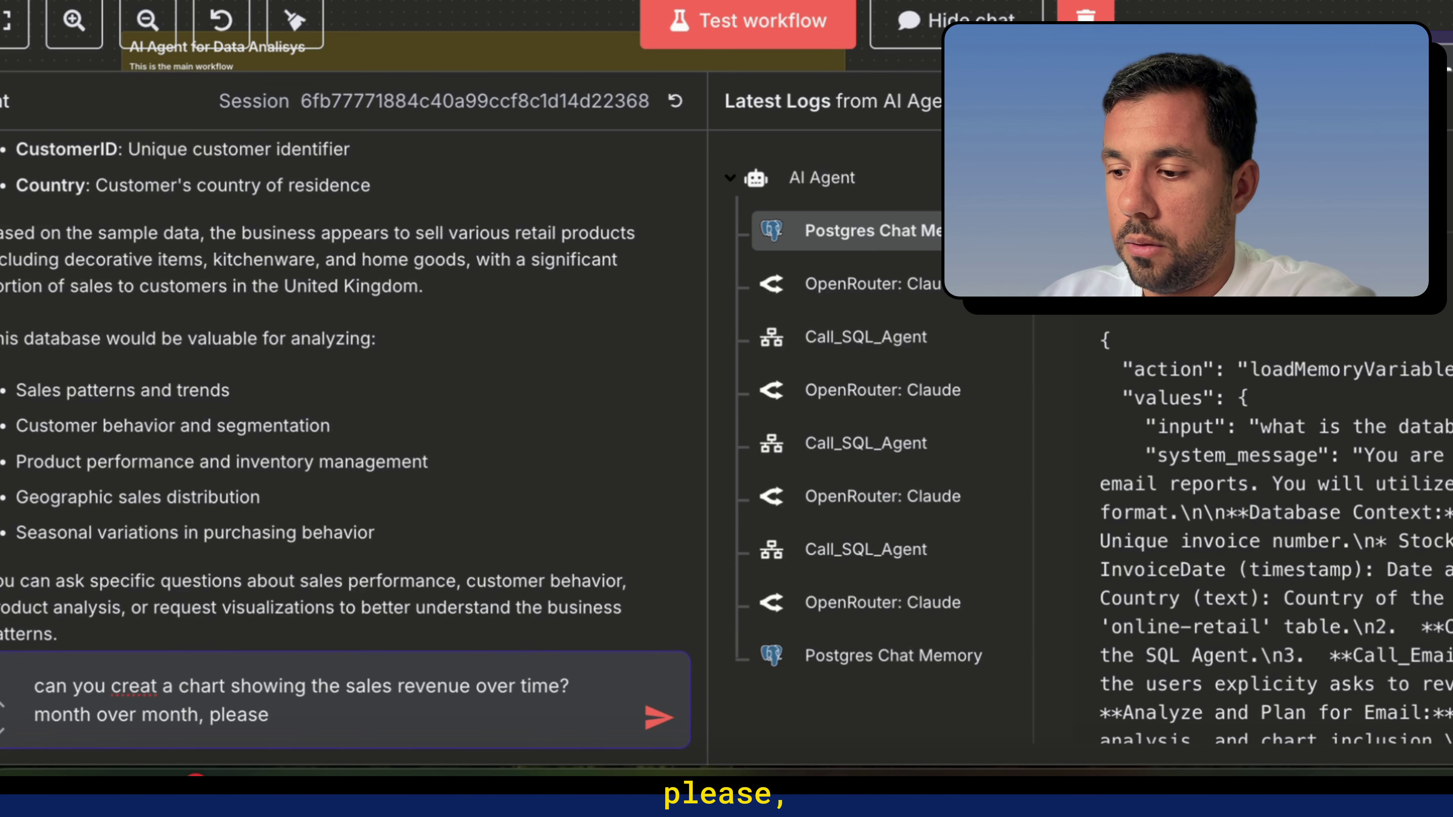
{"action": "type", "text": "."}
{"action": "key", "text": "Return"}
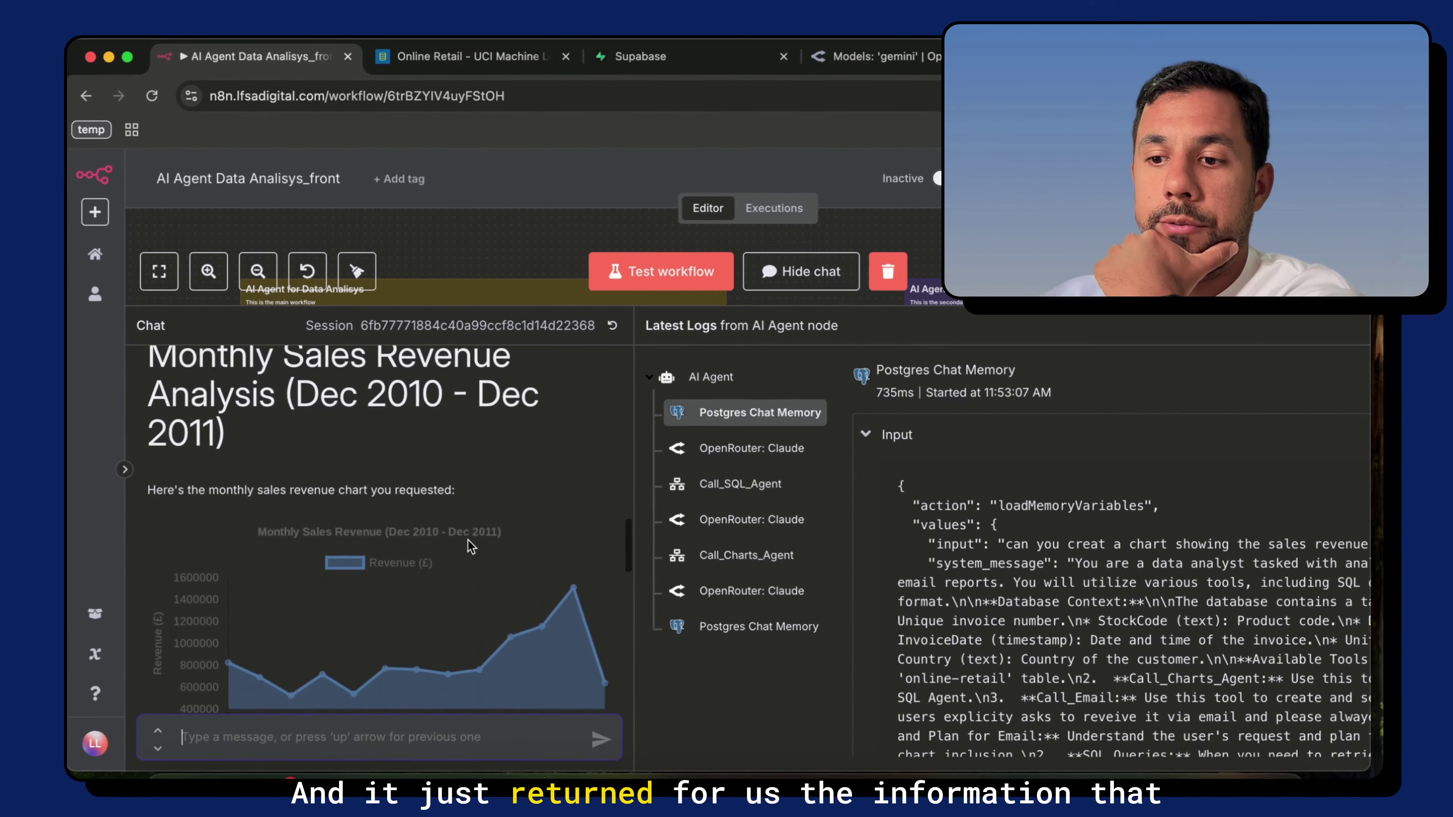
Examine the monthly sales revenue chart in the agent's chat reply, checking its title and month-by-month trend
{"action": "scroll", "coordinate": [468, 540], "scroll_direction": "down", "scroll_amount": 3}
{"action": "scroll", "coordinate": [474, 546], "scroll_direction": "up", "scroll_amount": 3}
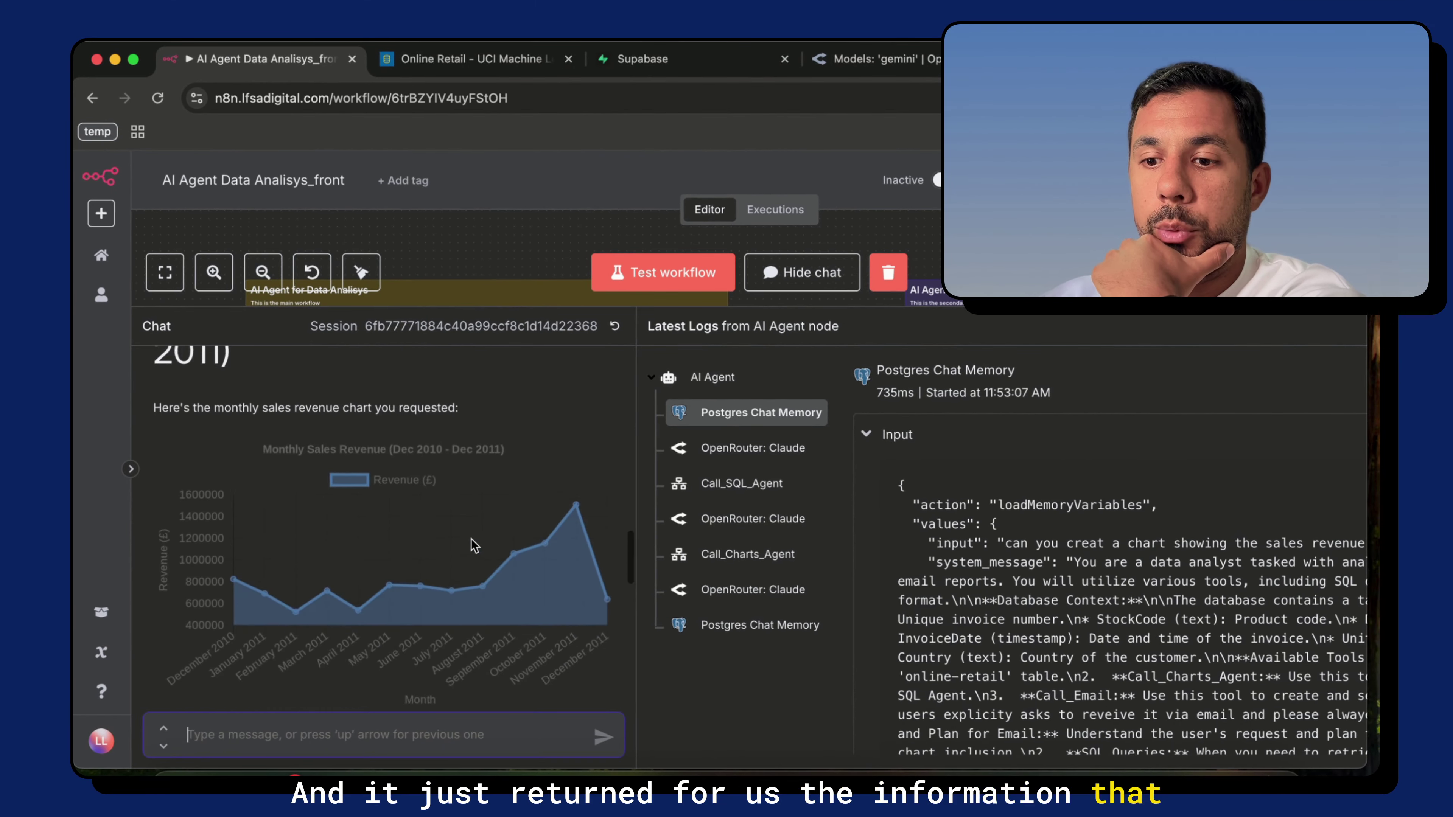
{"action": "scroll", "coordinate": [471, 544], "scroll_direction": "up", "scroll_amount": 4}
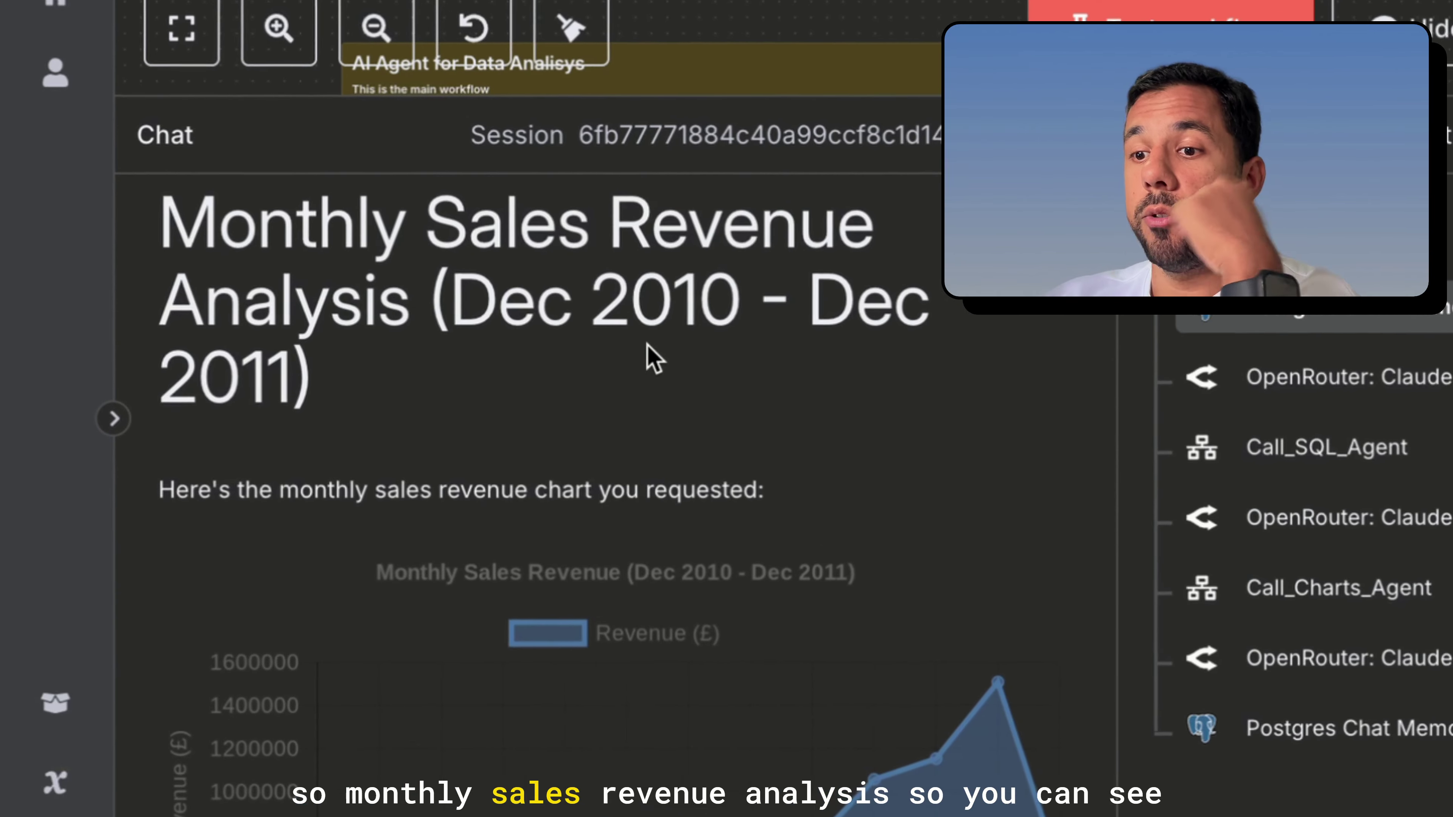
{"action": "scroll", "coordinate": [552, 632], "scroll_direction": "down", "scroll_amount": 3}
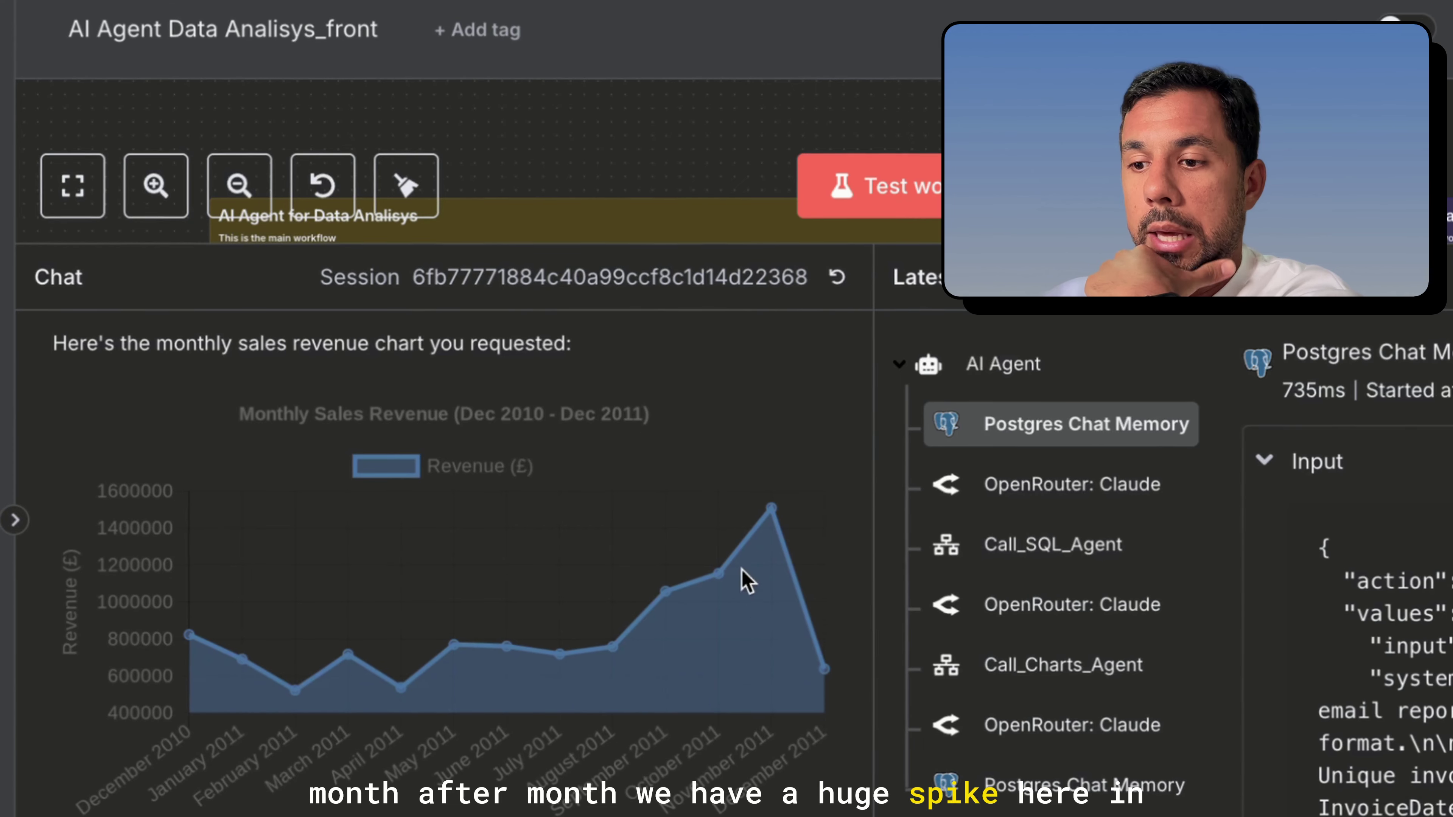
{"action": "scroll", "coordinate": [543, 676], "scroll_direction": "down", "scroll_amount": 2}
{"action": "scroll", "coordinate": [659, 640], "scroll_direction": "up", "scroll_amount": 3}
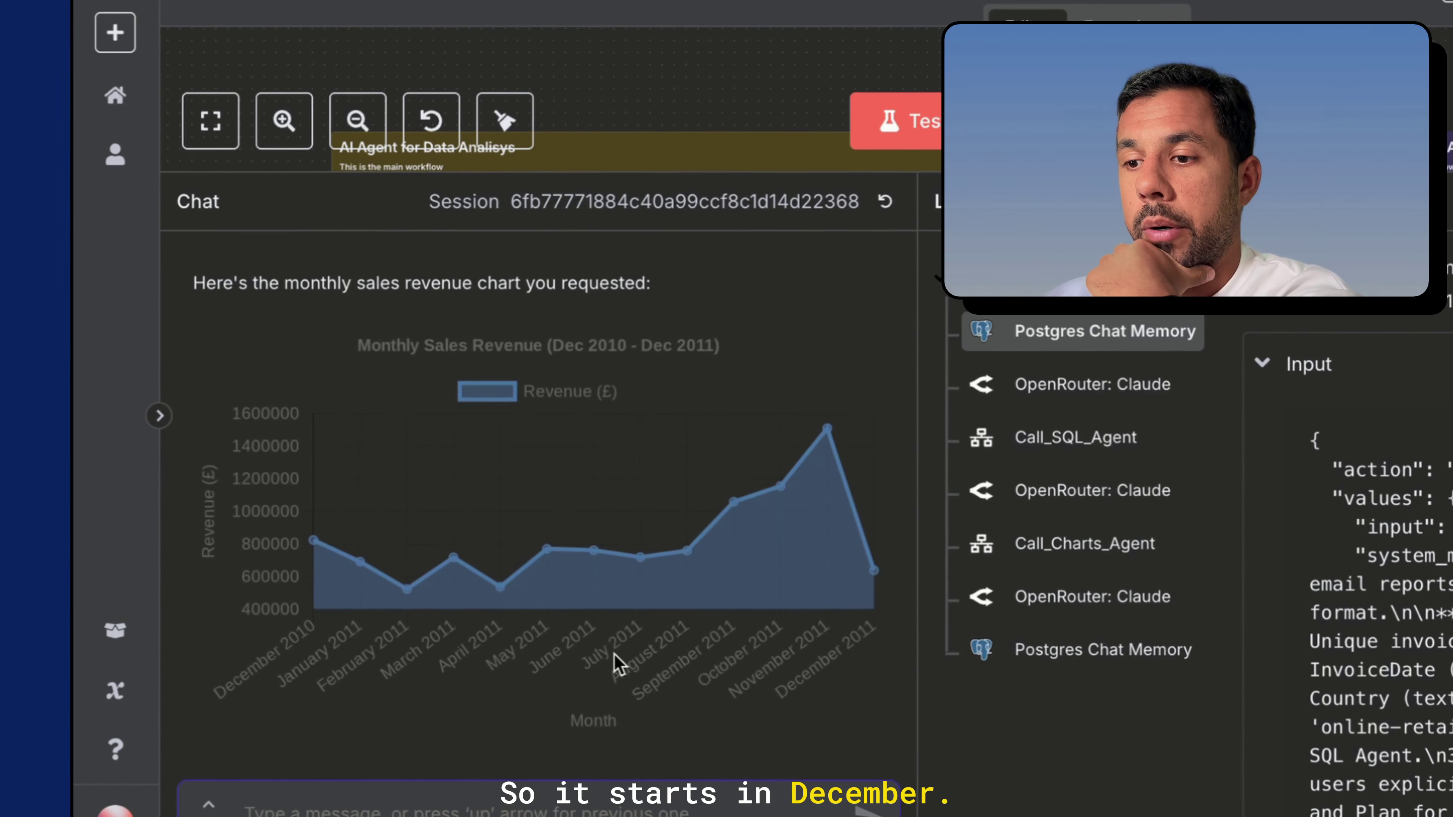
Read the reply's Key Insights and Year-End Comparison, and compare the December 2011 note with the chart
{"action": "scroll", "coordinate": [579, 553], "scroll_direction": "down", "scroll_amount": 5}
{"action": "scroll", "coordinate": [368, 392], "scroll_direction": "down", "scroll_amount": 6}
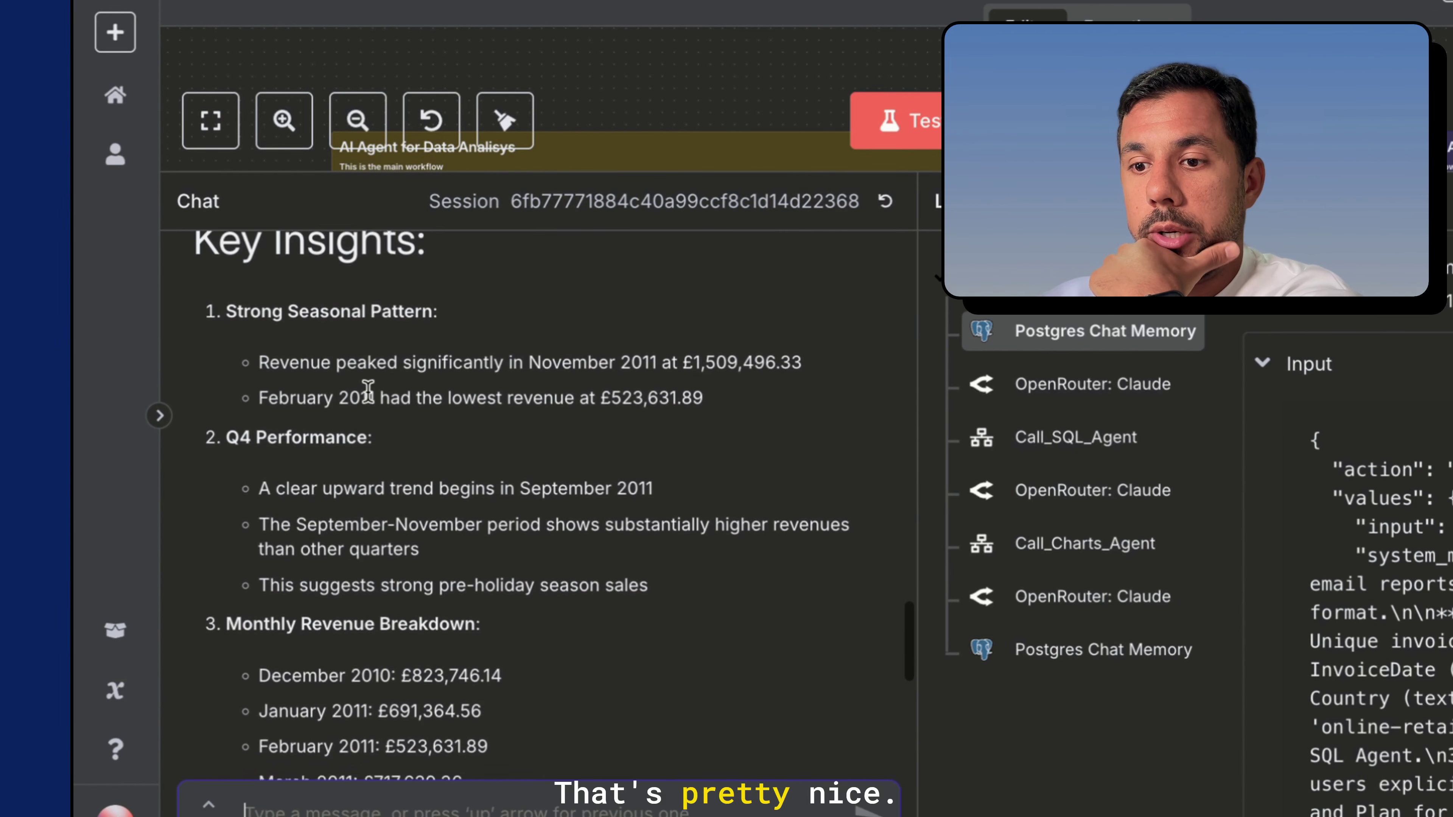
{"action": "scroll", "coordinate": [274, 455], "scroll_direction": "down", "scroll_amount": 2}
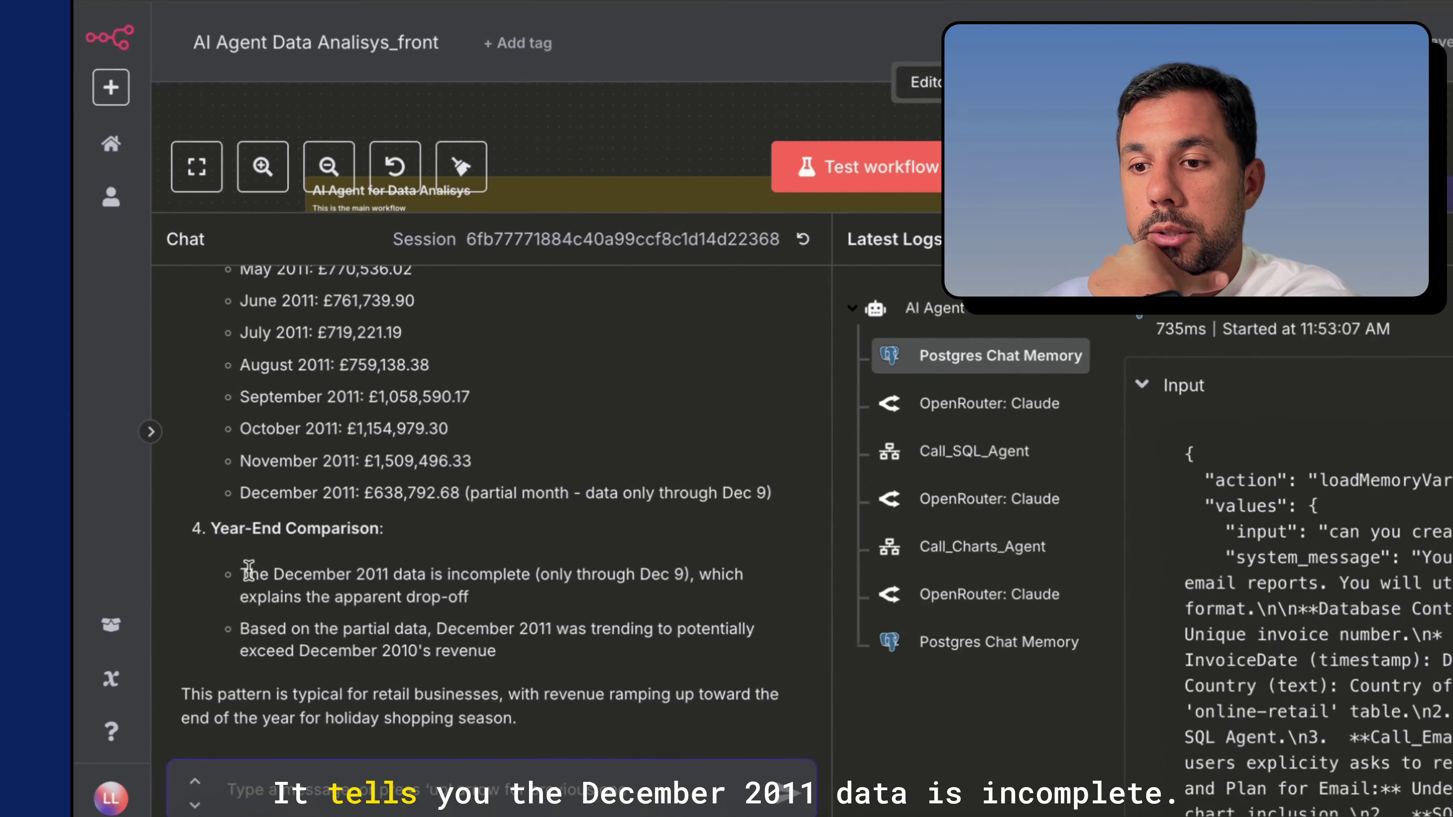
{"action": "left_click_drag", "start_coordinate": [199, 576], "coordinate": [316, 572]}
{"action": "left_click_drag", "start_coordinate": [431, 567], "coordinate": [518, 574]}
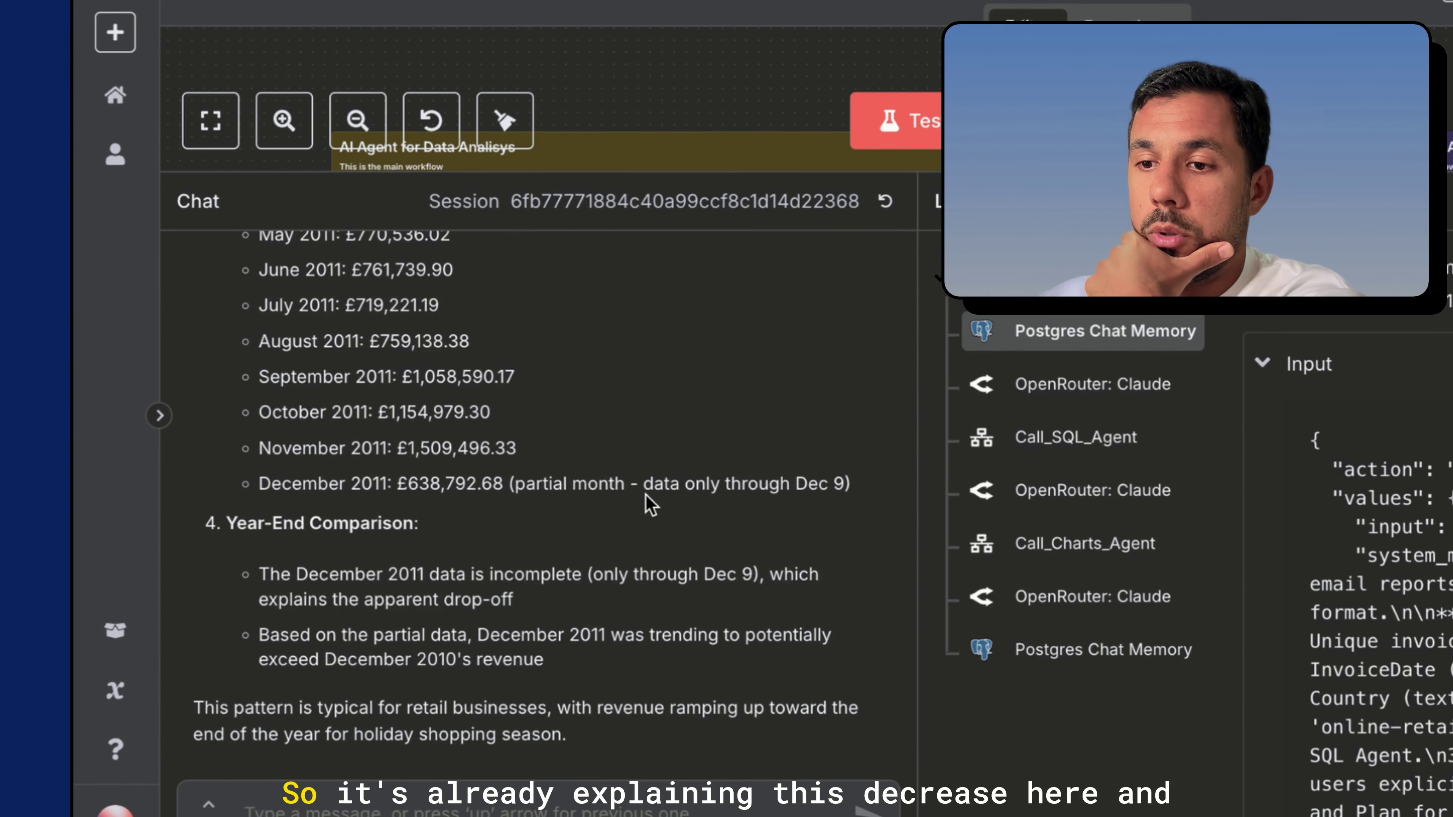
{"action": "scroll", "coordinate": [649, 503], "scroll_direction": "up", "scroll_amount": 10}
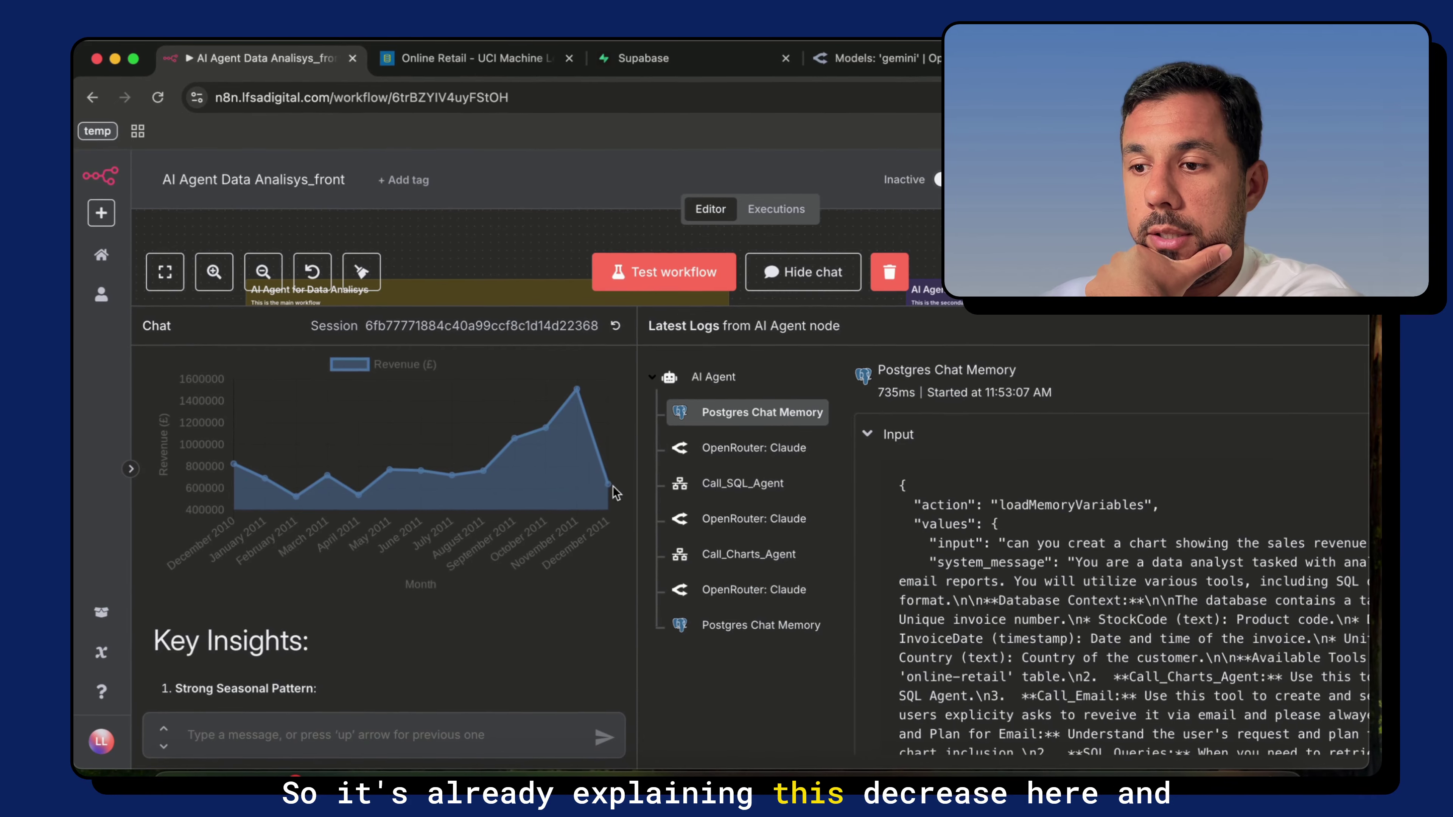
{"action": "scroll", "coordinate": [615, 492], "scroll_direction": "down", "scroll_amount": 10}
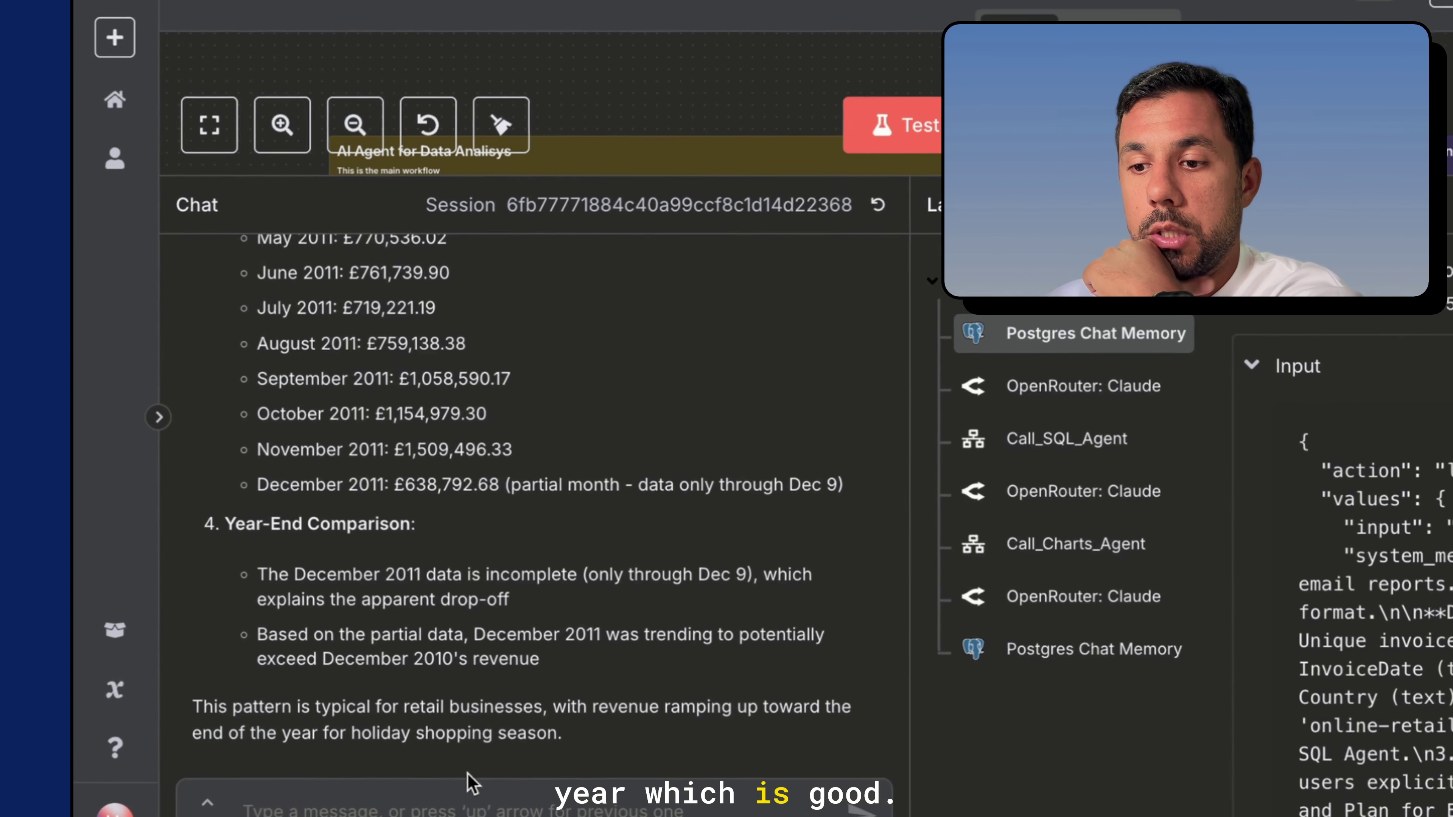
Send the chat message "Can you provide an explanation to why did november grew in revenue so much versus october?"
{"action": "left_click", "coordinate": [339, 726]}
{"action": "scroll", "coordinate": [372, 518], "scroll_direction": "up", "scroll_amount": 1}
{"action": "scroll", "coordinate": [379, 515], "scroll_direction": "up", "scroll_amount": 5}
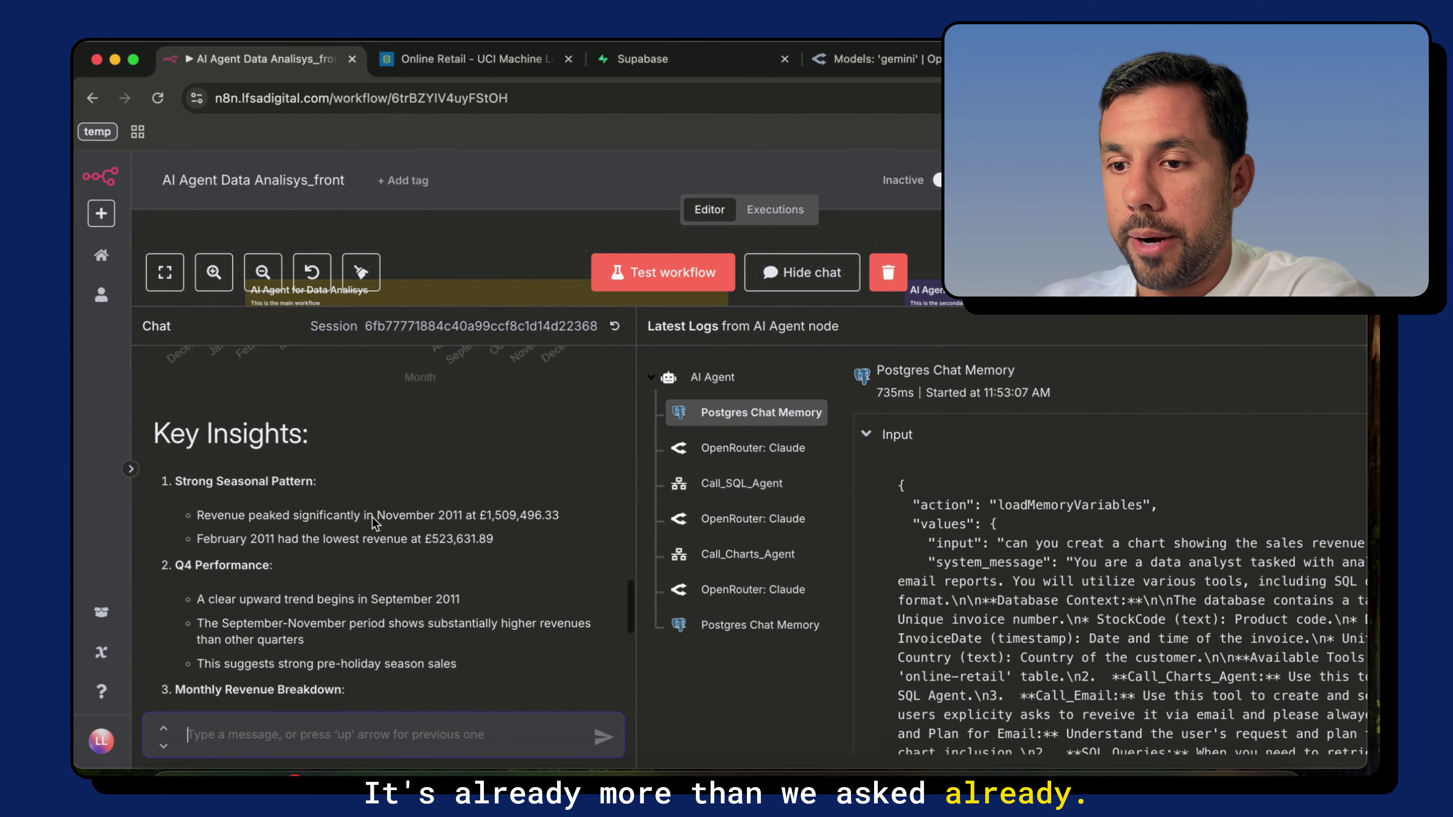
{"action": "scroll", "coordinate": [374, 517], "scroll_direction": "down", "scroll_amount": 5}
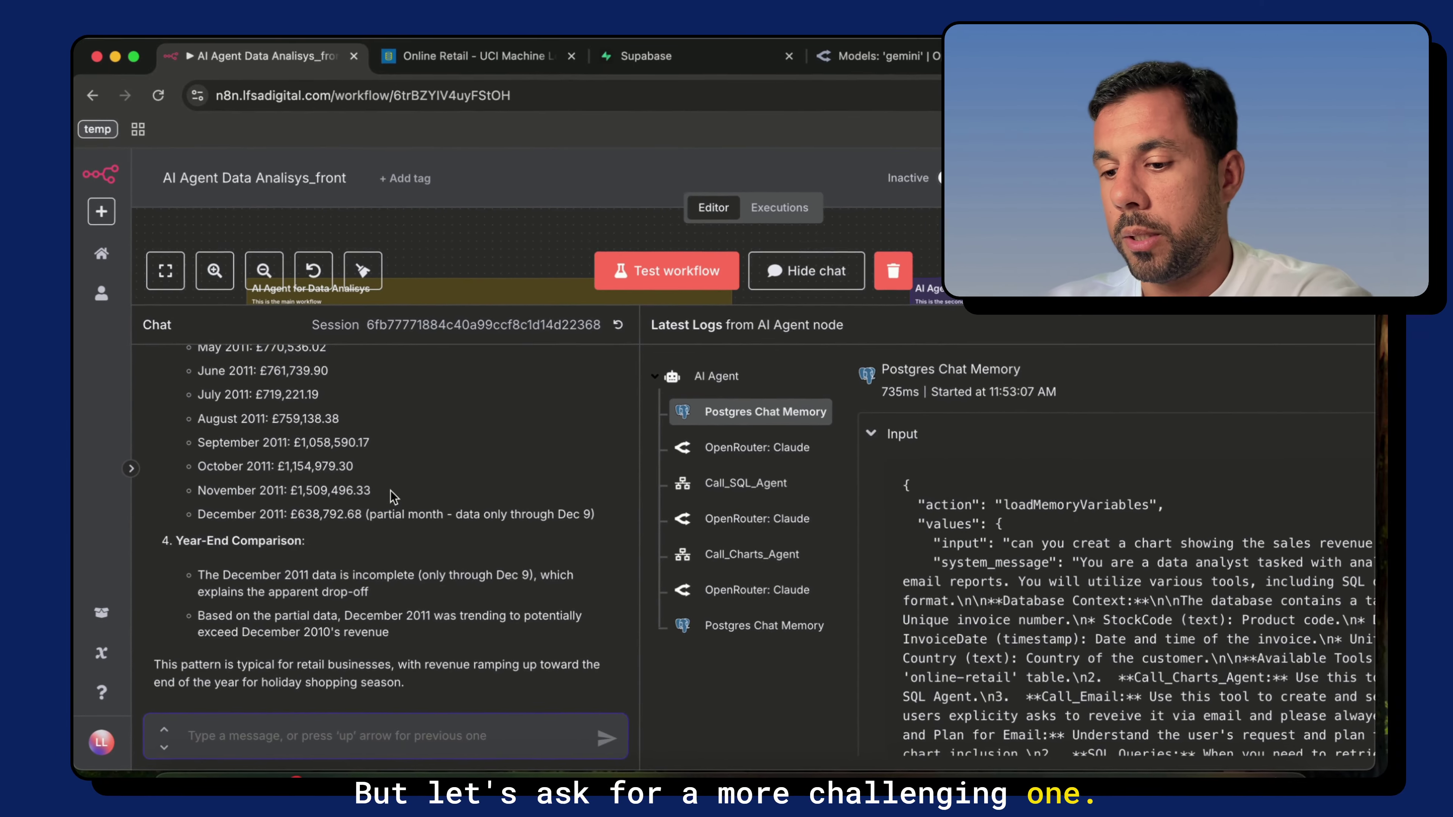
{"action": "type", "text": "Can you"}
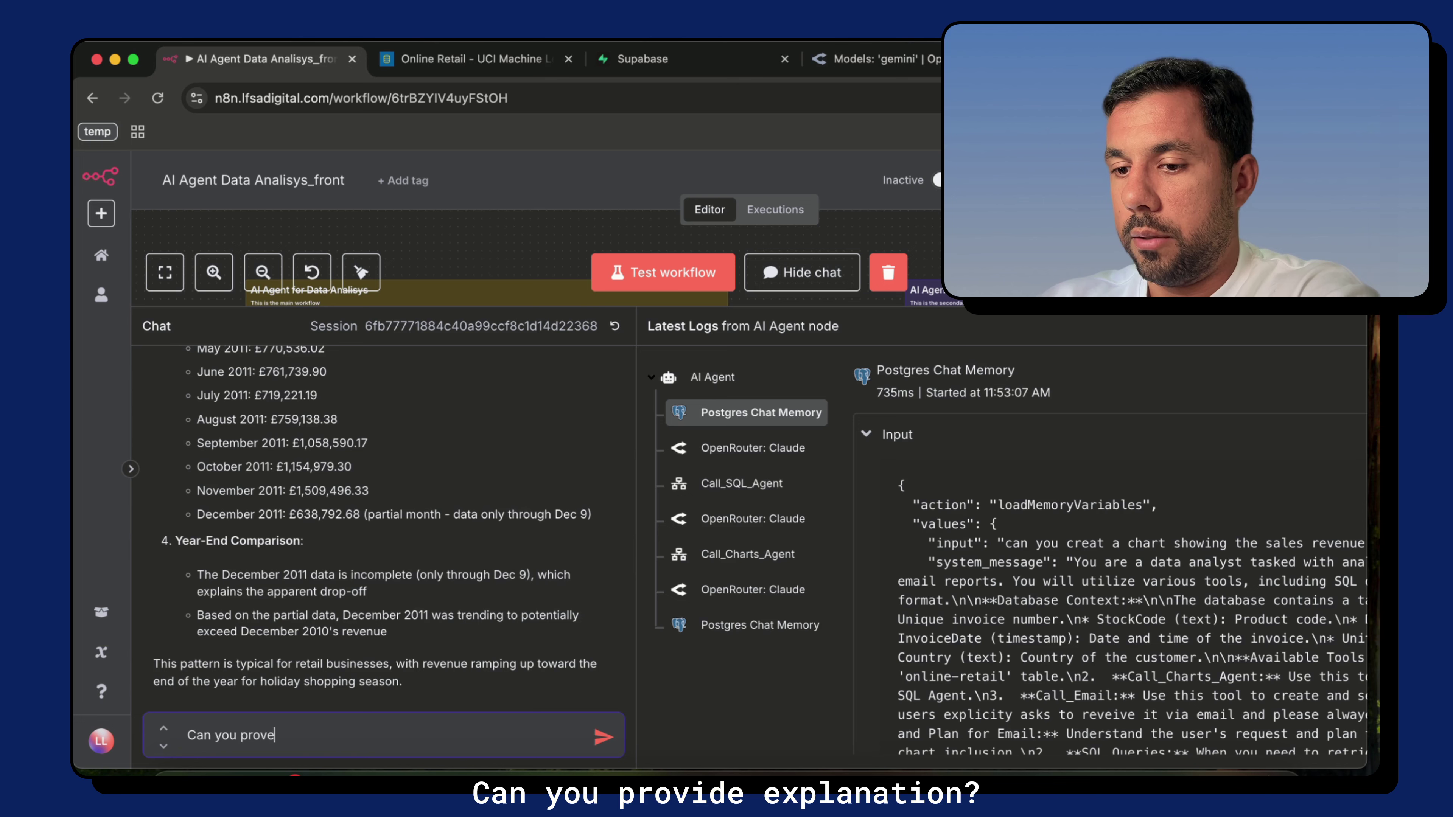
{"action": "type", "text": " provide an explanation to why did november grew"}
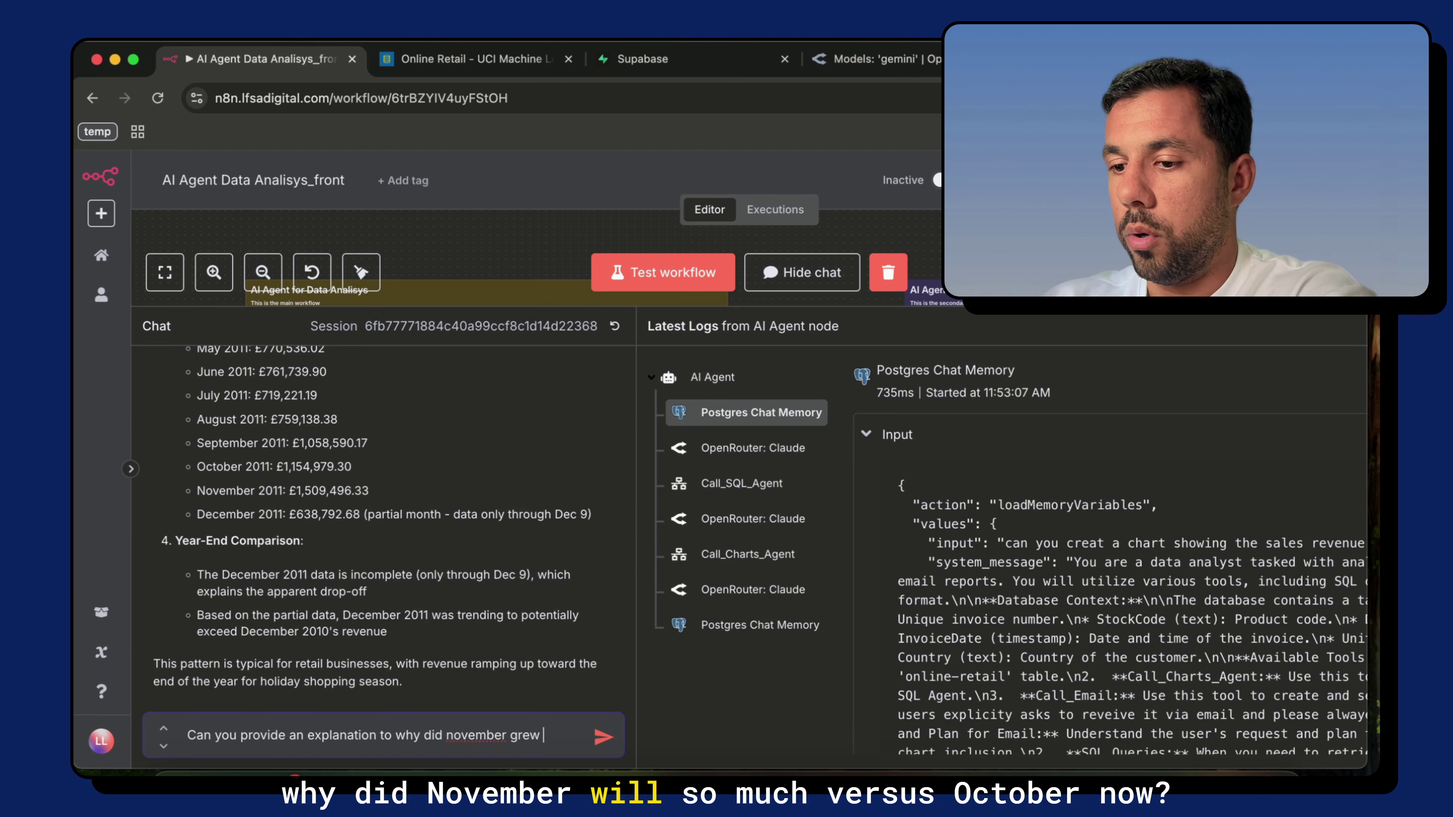
{"action": "type", "text": " so much versus october?"}
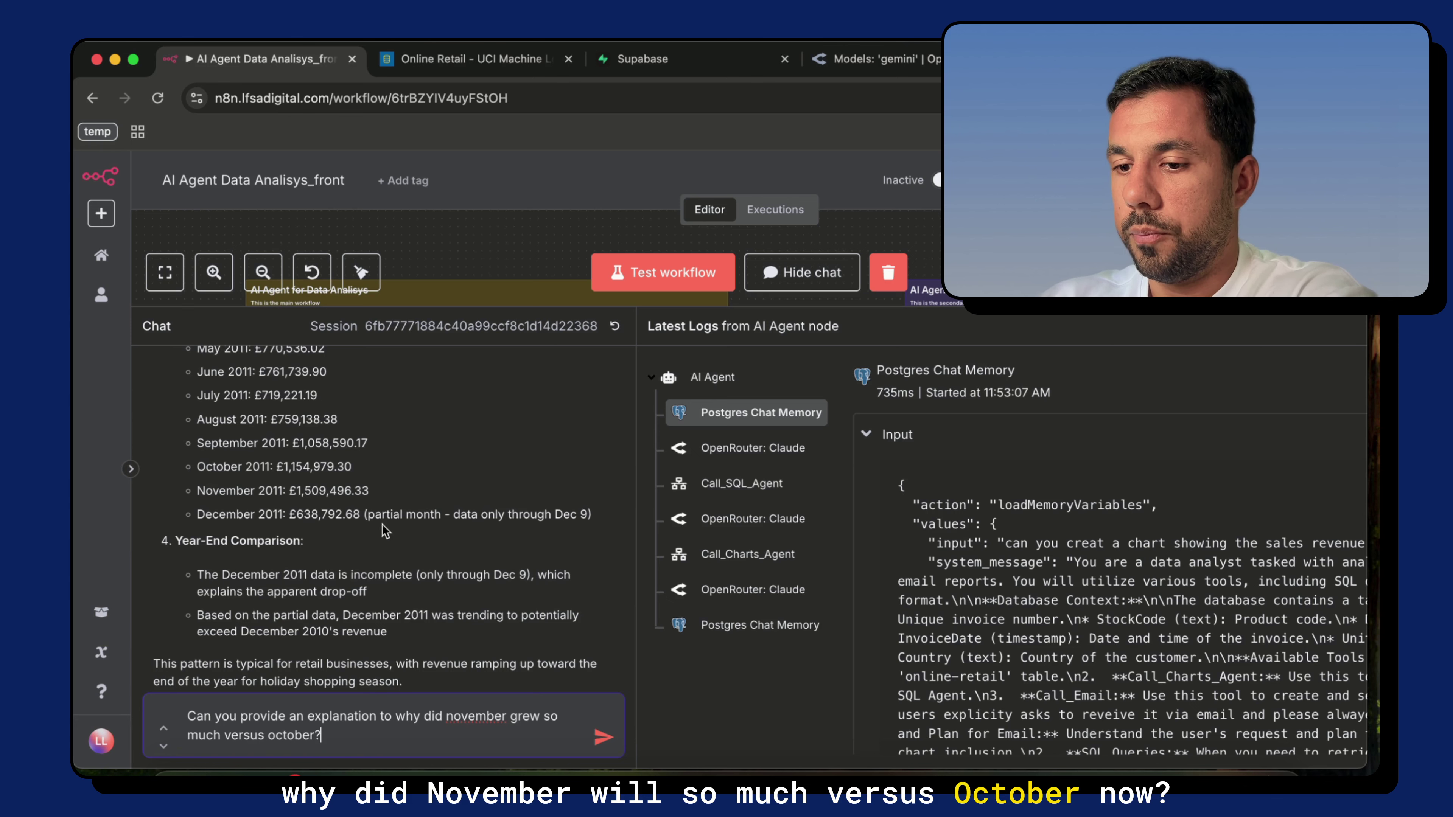
{"action": "key", "text": "Return"}
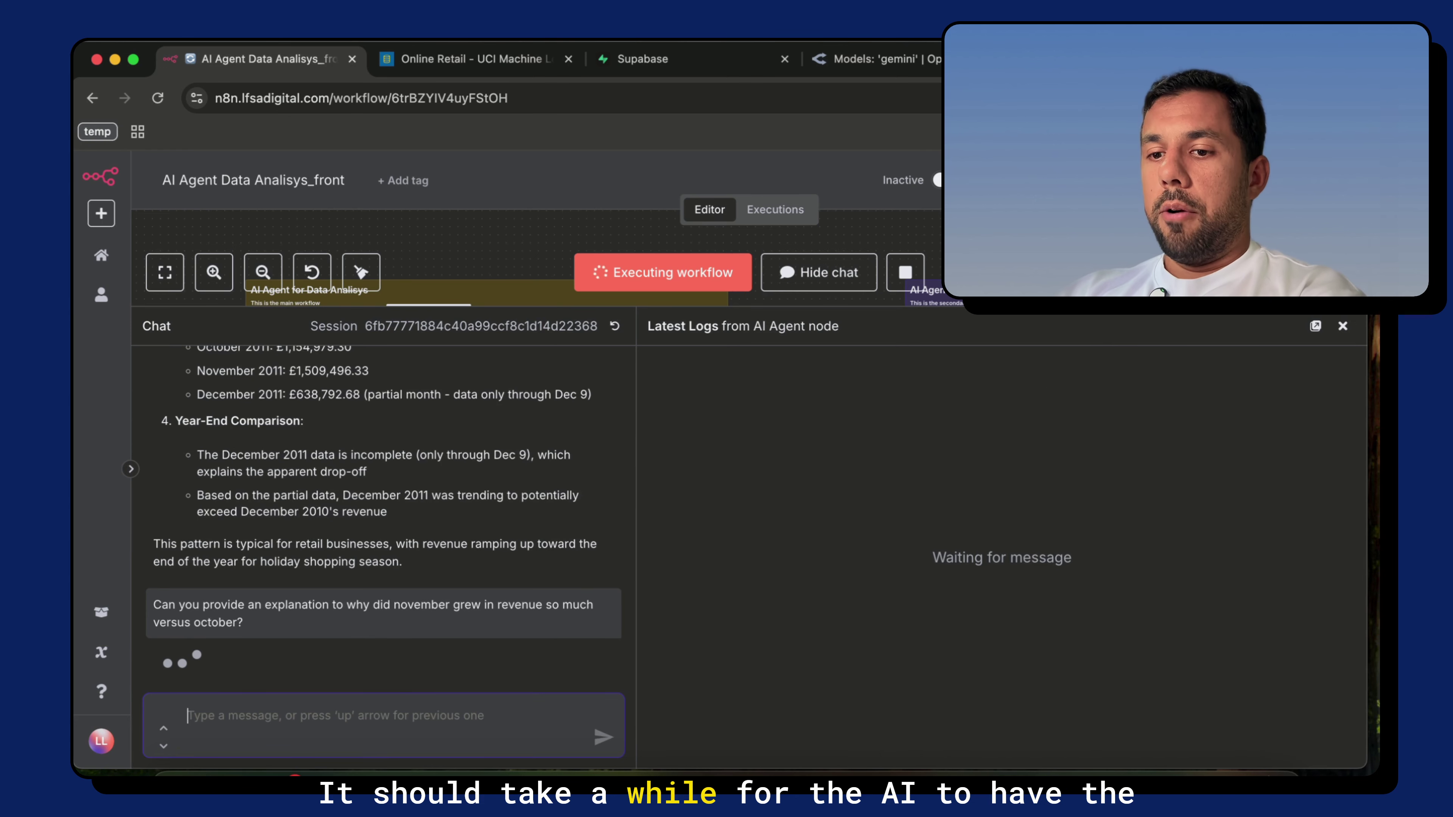